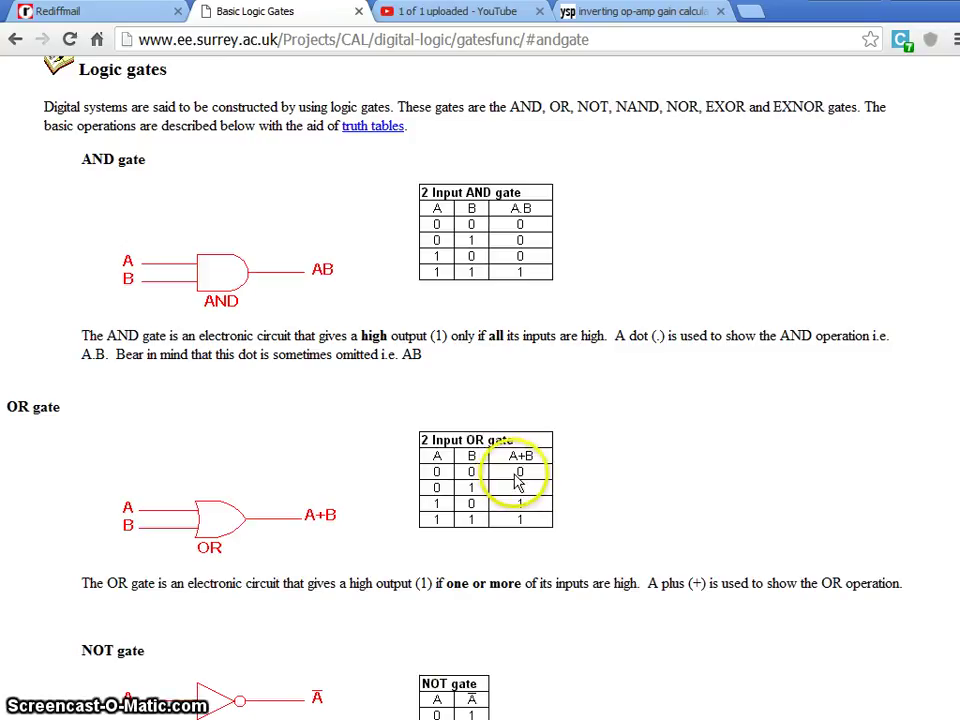
Review the symbols and truth tables of the AND, OR, NOT, NAND, NOR, EXOR and EXNOR gates on the logic gates page
scroll(514, 482, "down", 3)
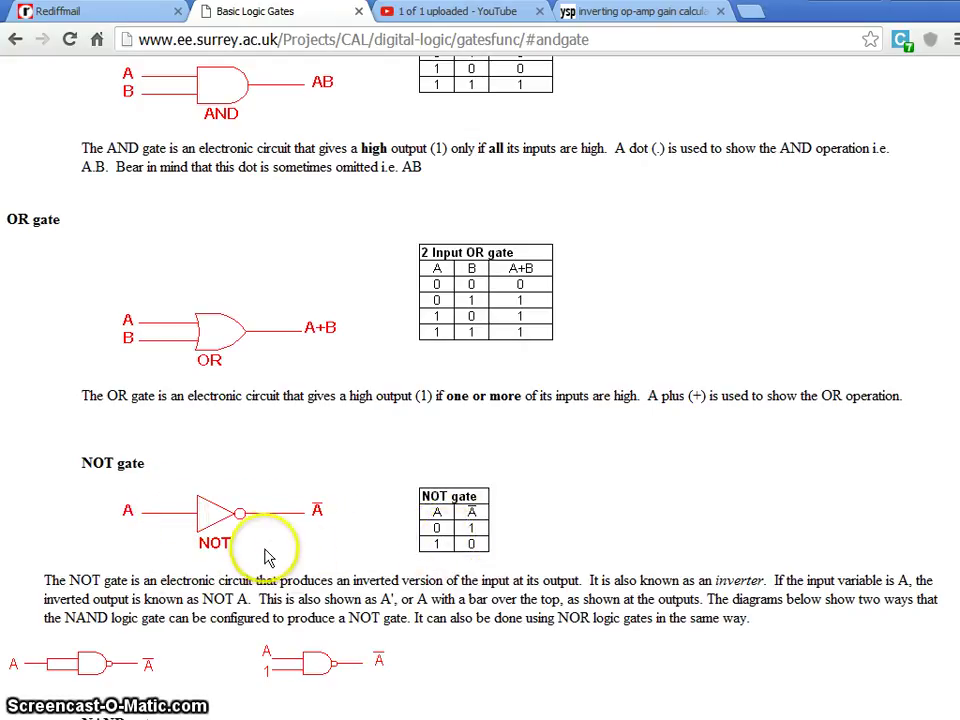
scroll(265, 555, "down", 3)
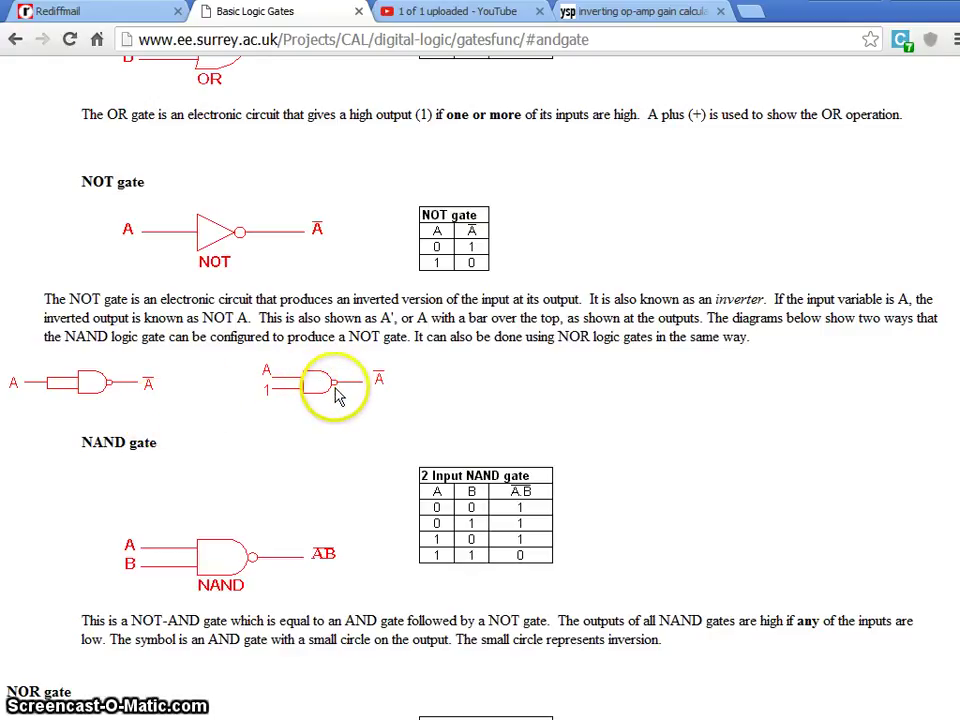
scroll(330, 400, "up", 6)
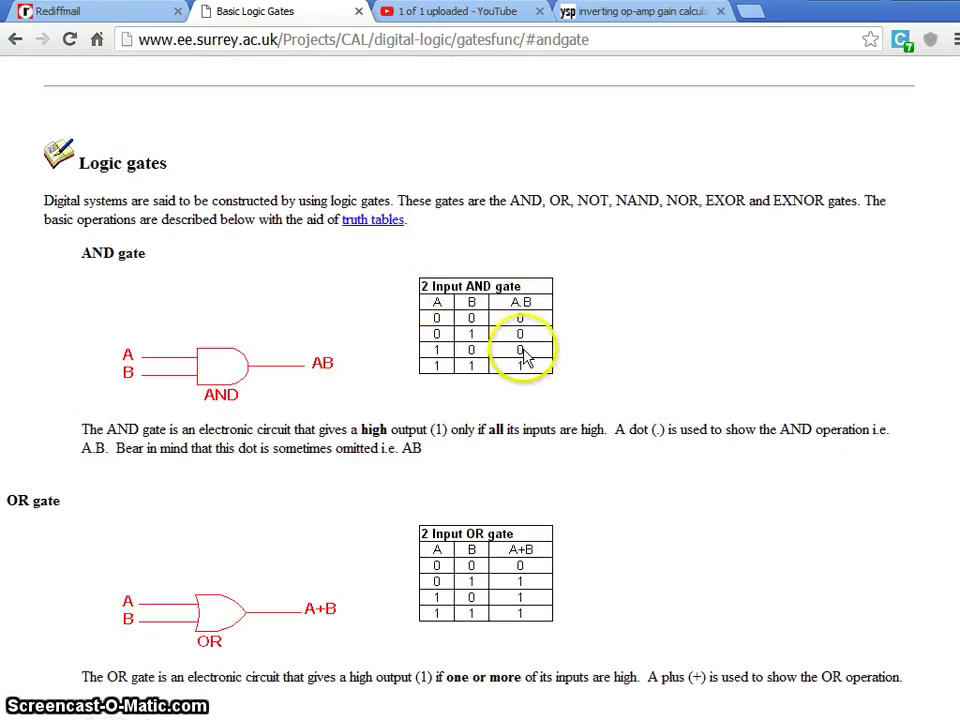
scroll(527, 362, "down", 8)
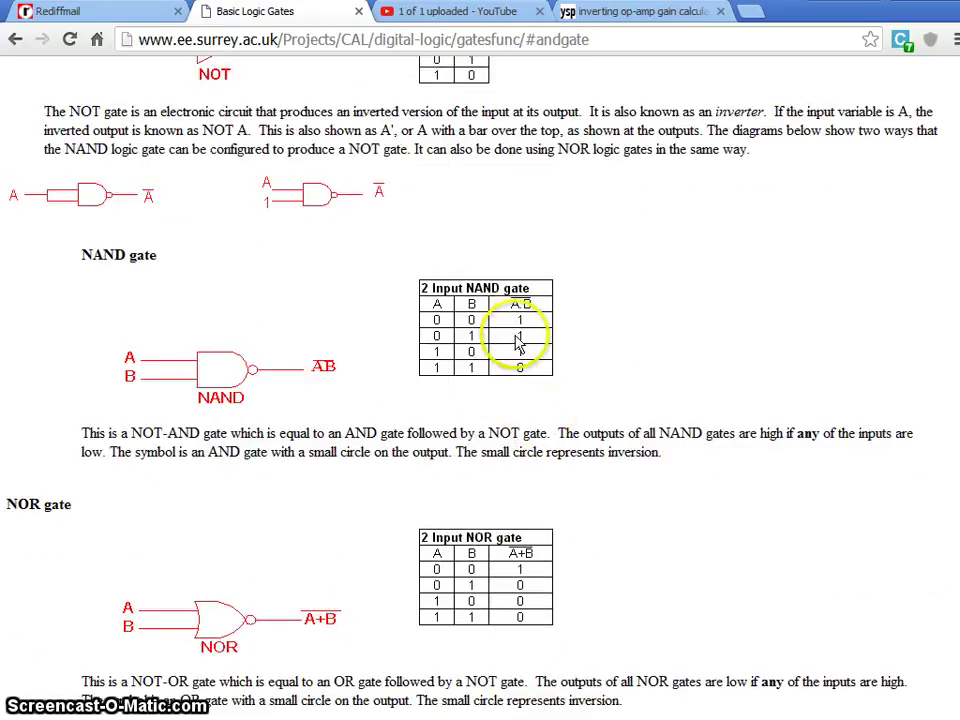
scroll(392, 514, "down", 2)
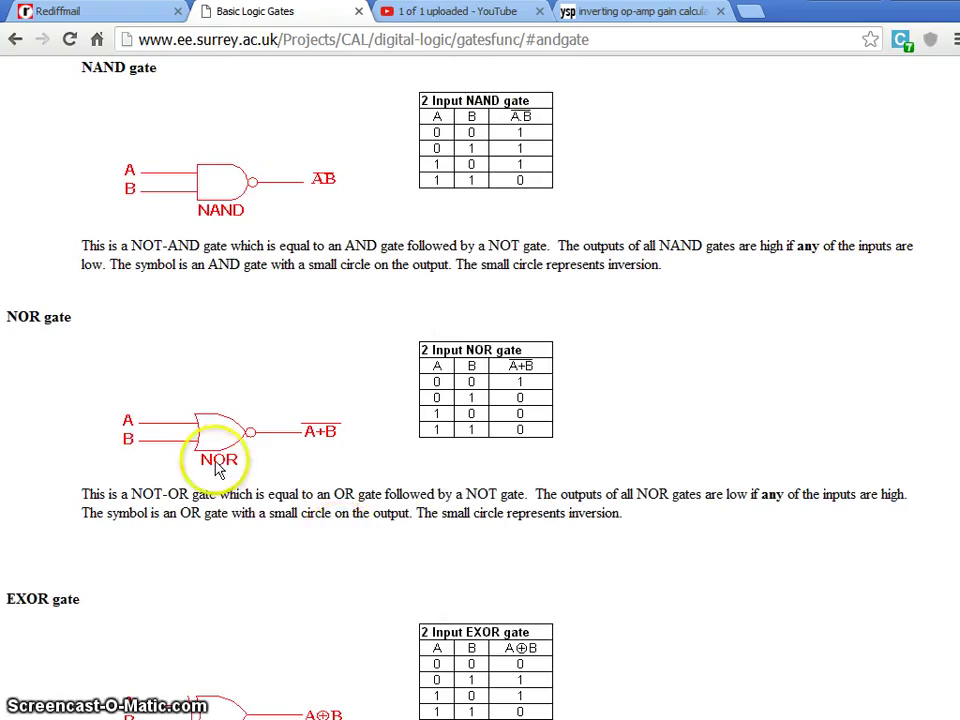
scroll(274, 460, "down", 2)
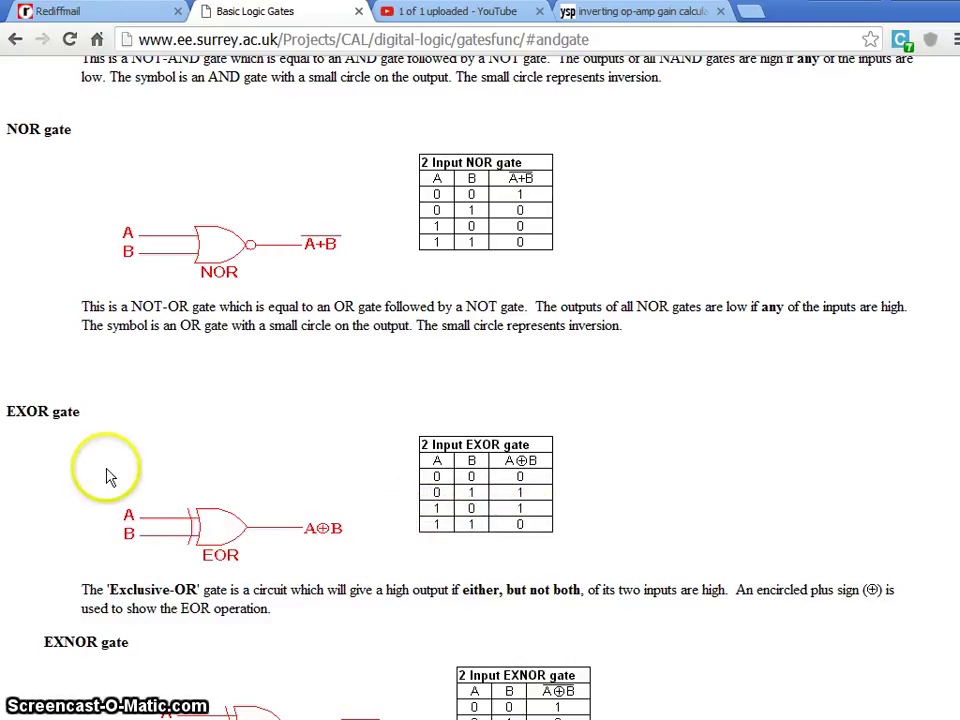
scroll(445, 505, "down", 2)
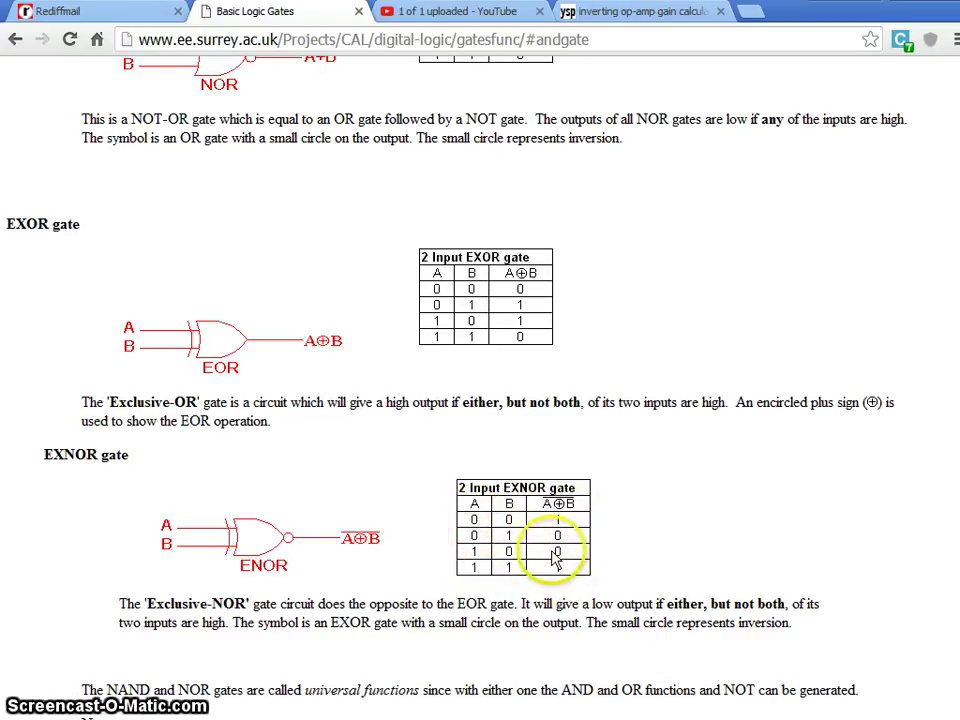
scroll(546, 546, "down", 4)
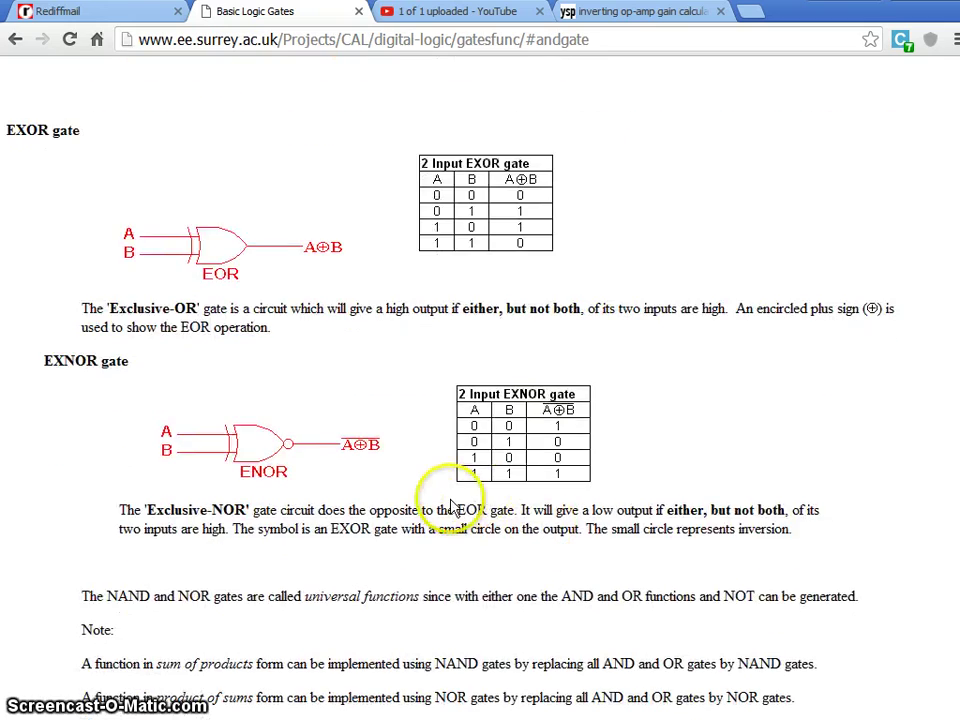
scroll(449, 509, "down", 1)
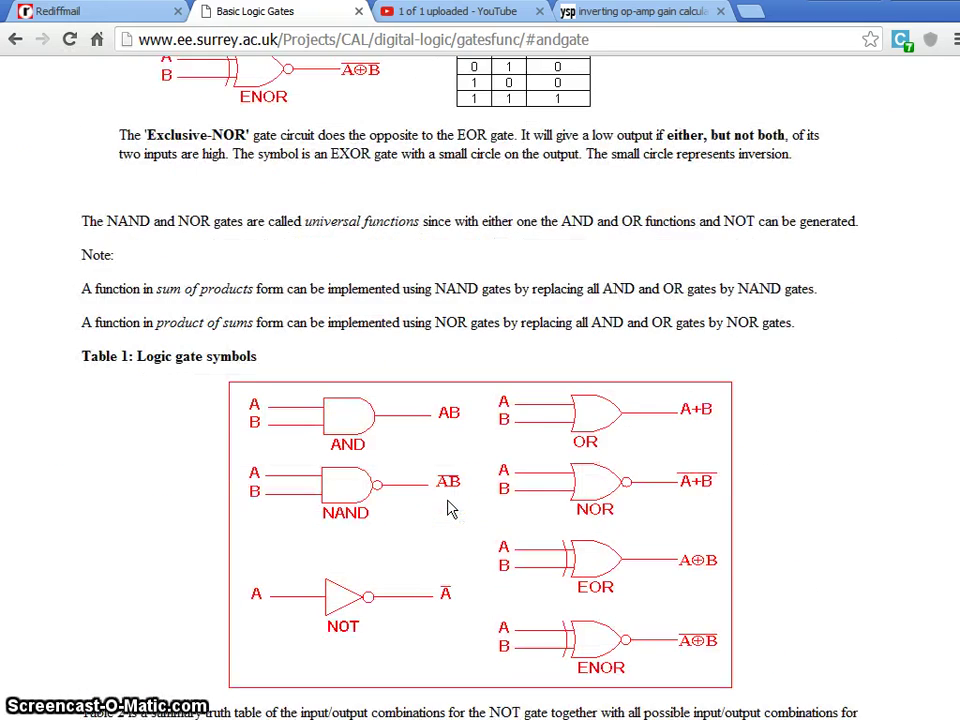
scroll(449, 509, "up", 3)
scroll(449, 509, "up", 2)
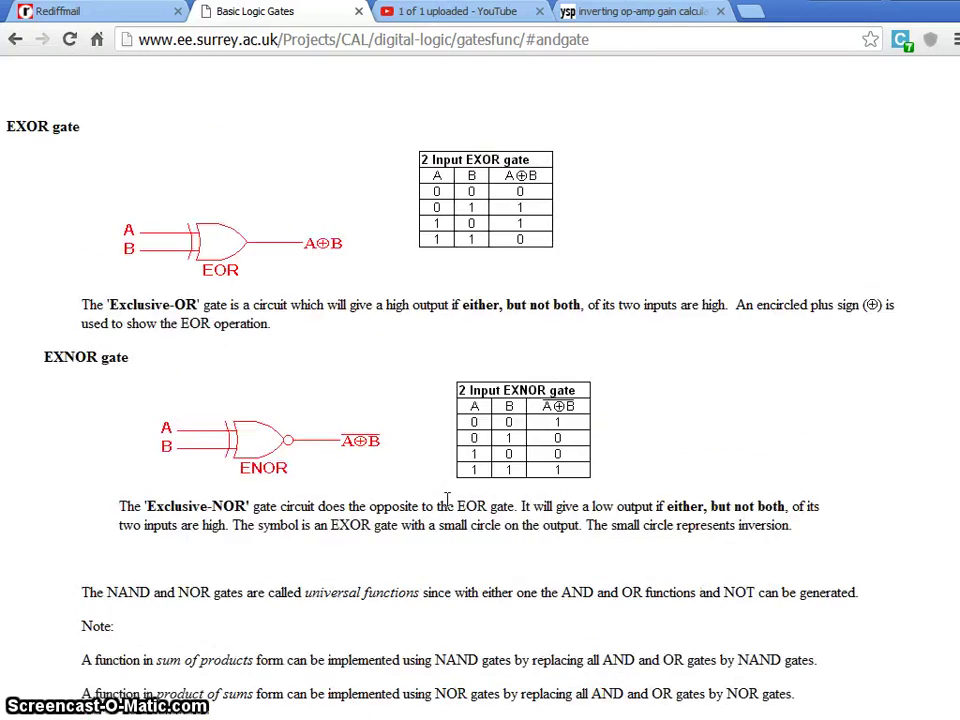
scroll(448, 510, "down", 4)
scroll(443, 504, "up", 10)
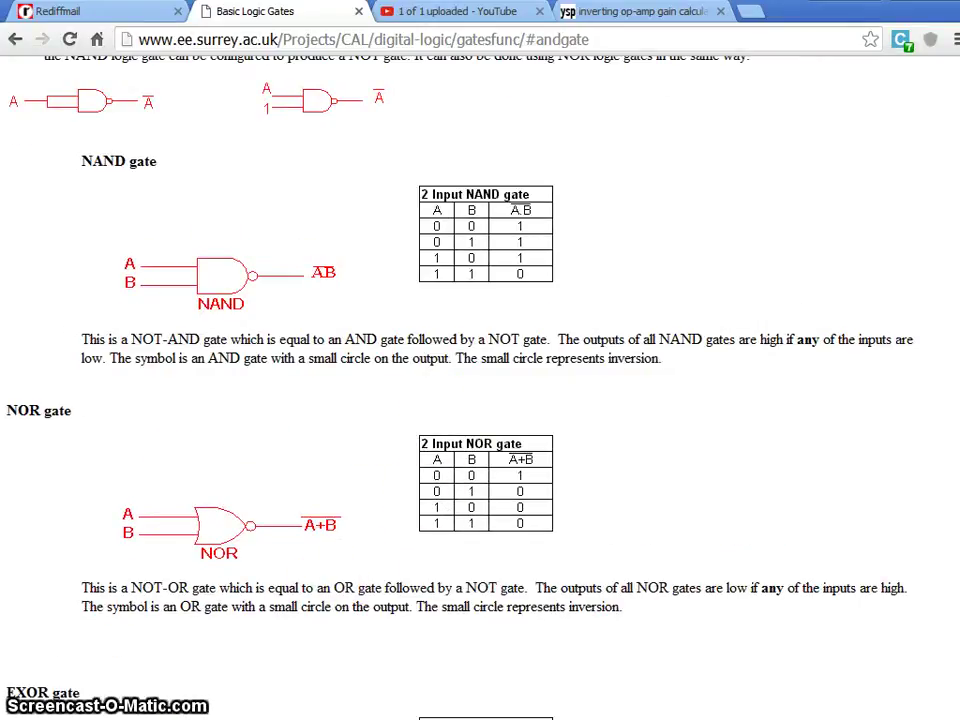
Switch to ISIS Professional and start a new blank design with its device list shown
key("alt+Tab")
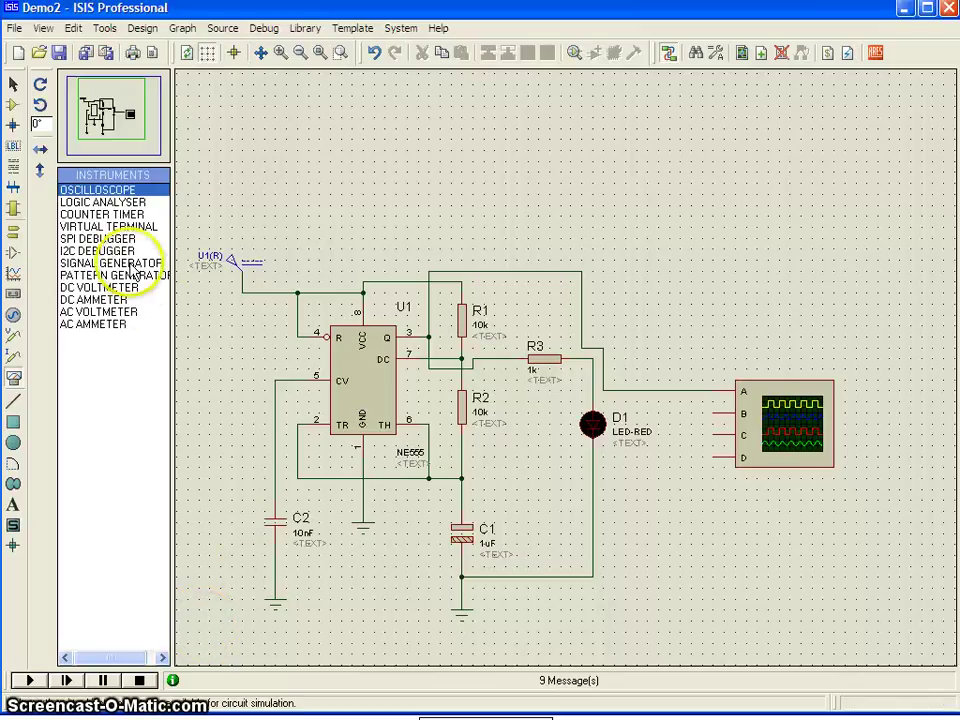
left_click(19, 56)
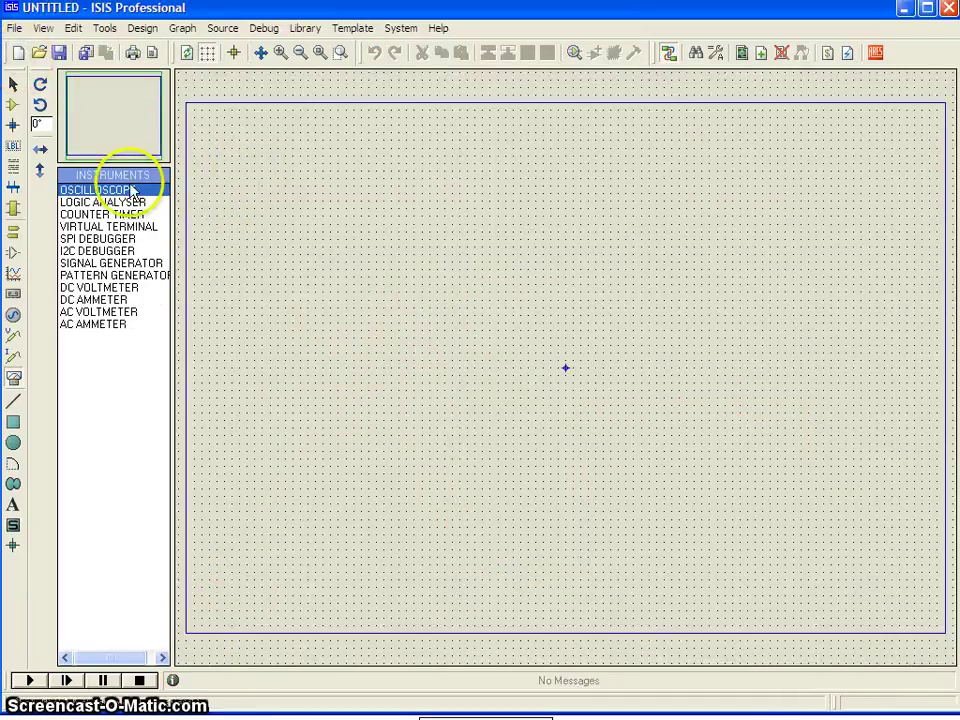
left_click(15, 86)
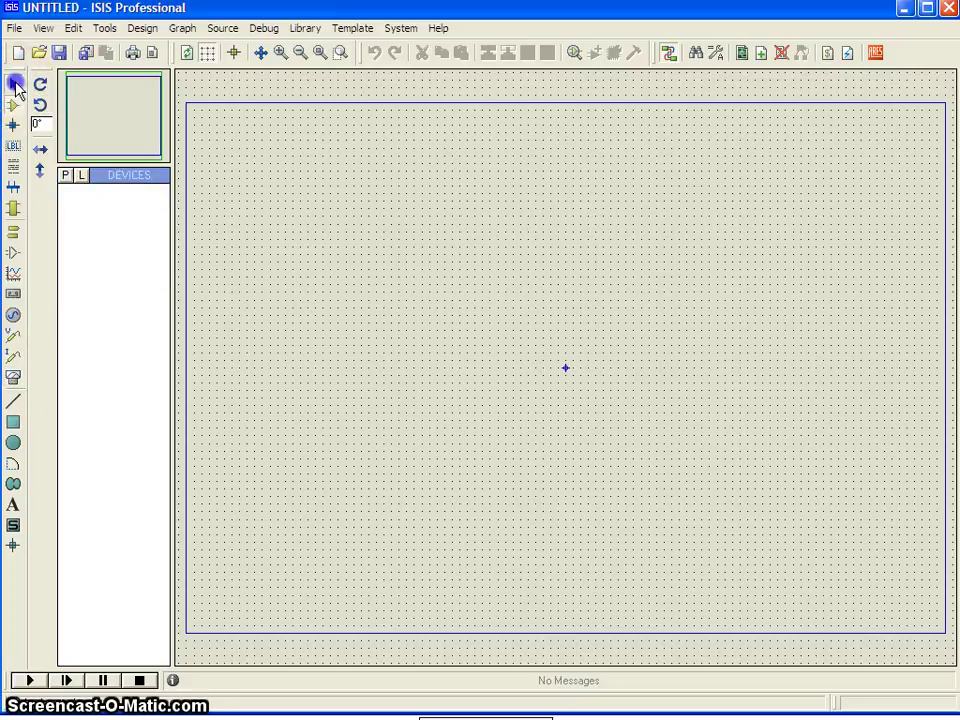
Search the device library for 7400 and add the 74LS00 two-input NAND gate to the design's device list
left_click(64, 177)
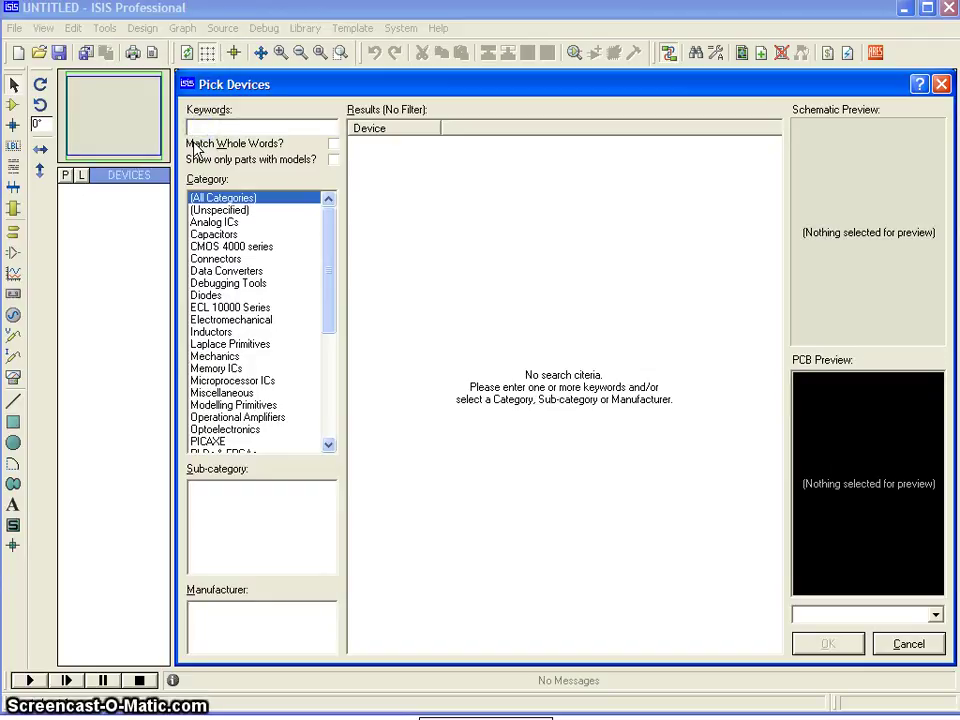
type("7400")
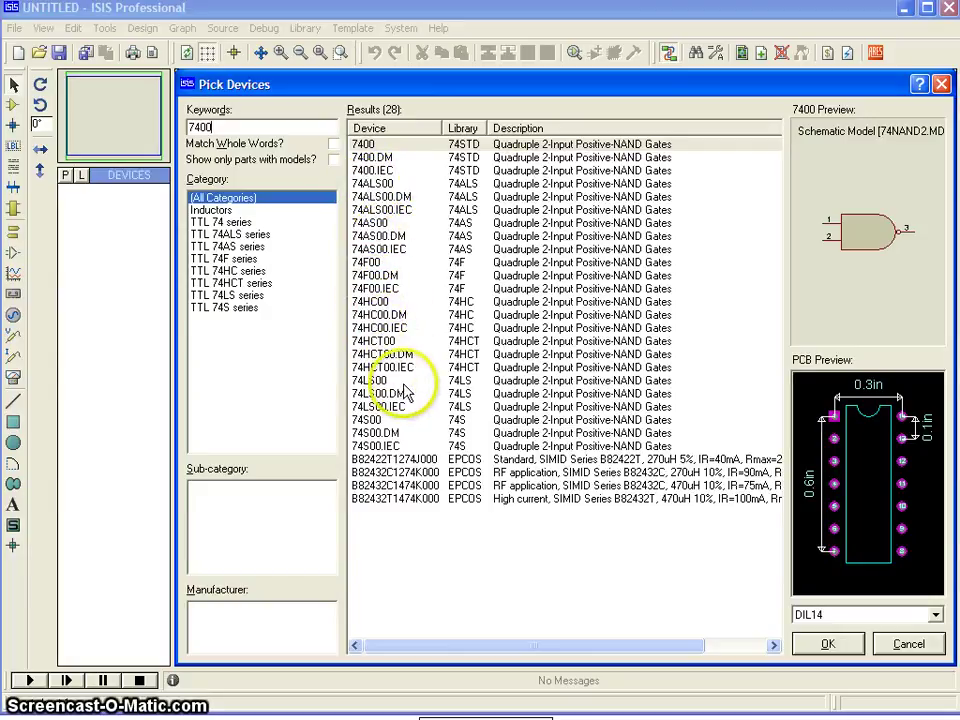
left_click(369, 383)
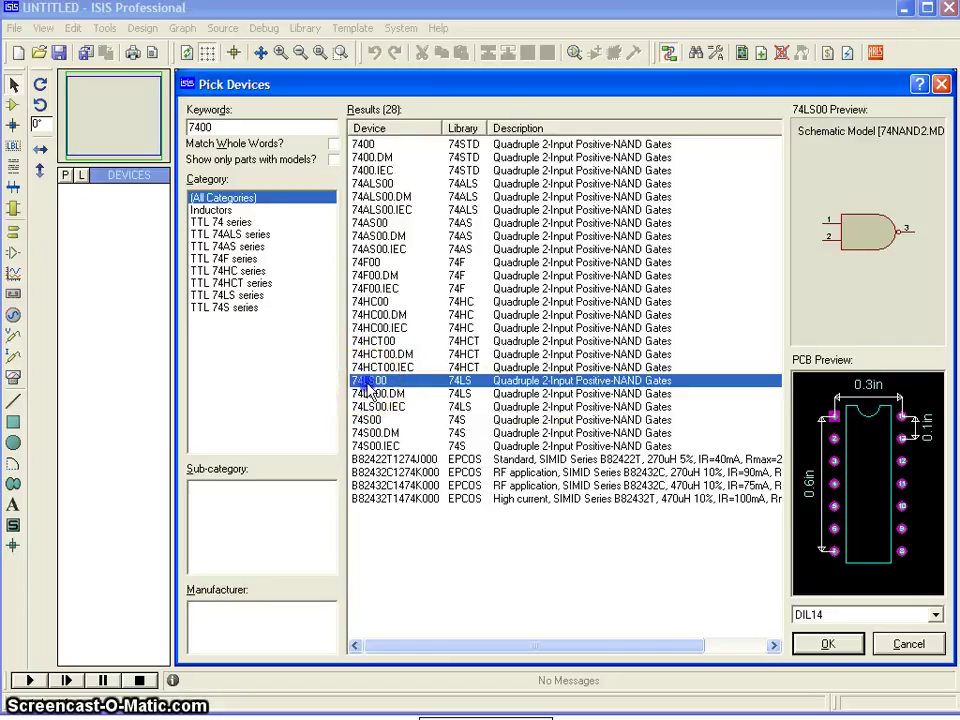
Search for 7408 and 7432, adding the 74LS08 AND gate and the 74LS32 OR gate to the device list
left_click(230, 128)
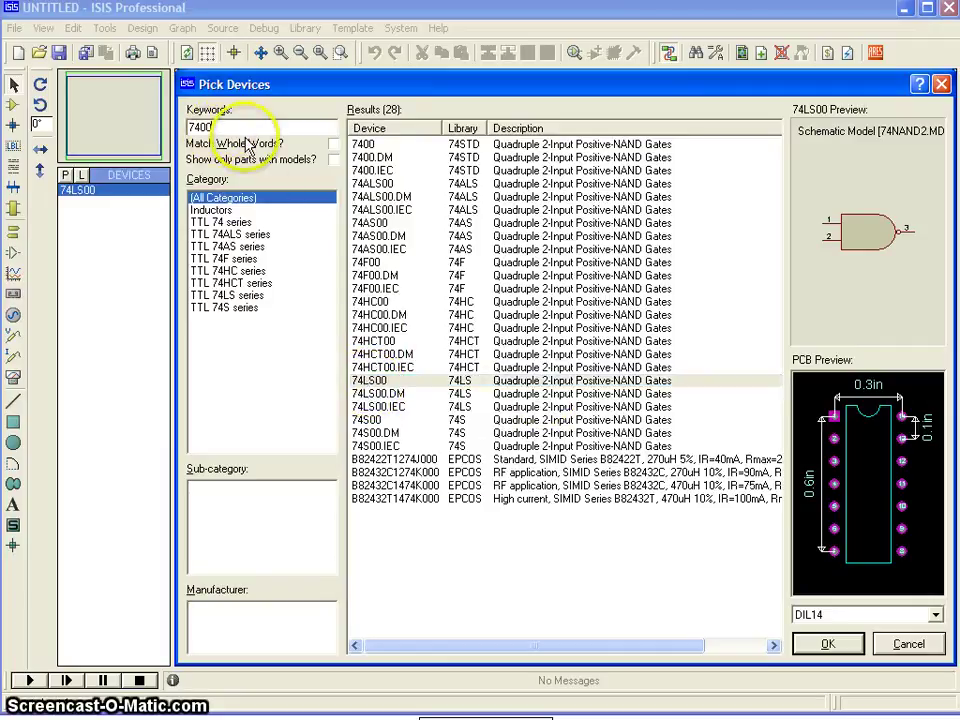
type("8")
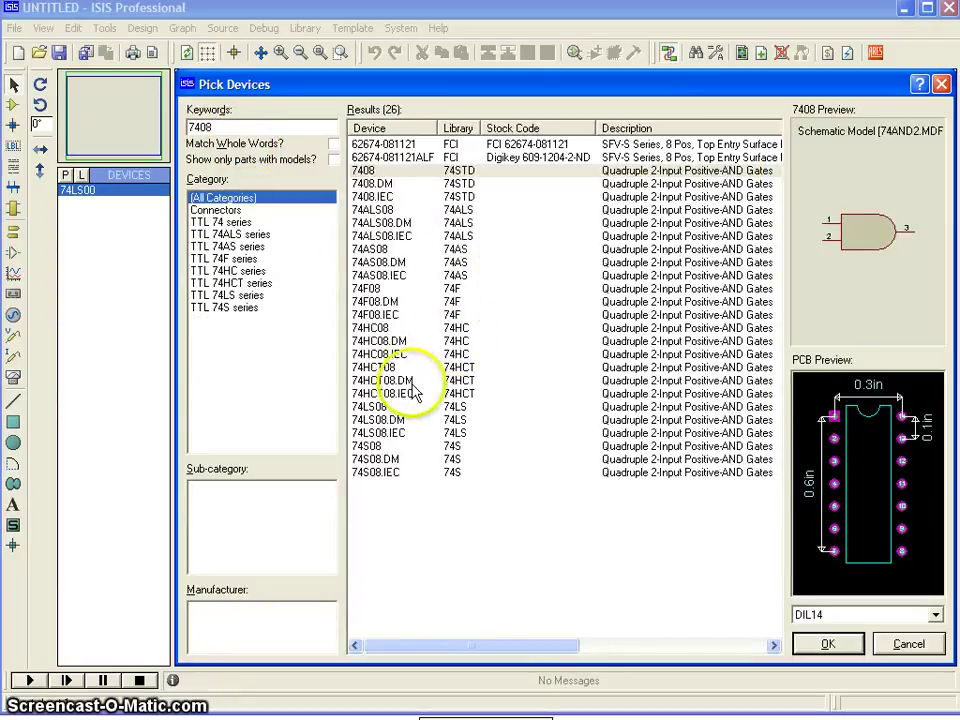
double_click(372, 407)
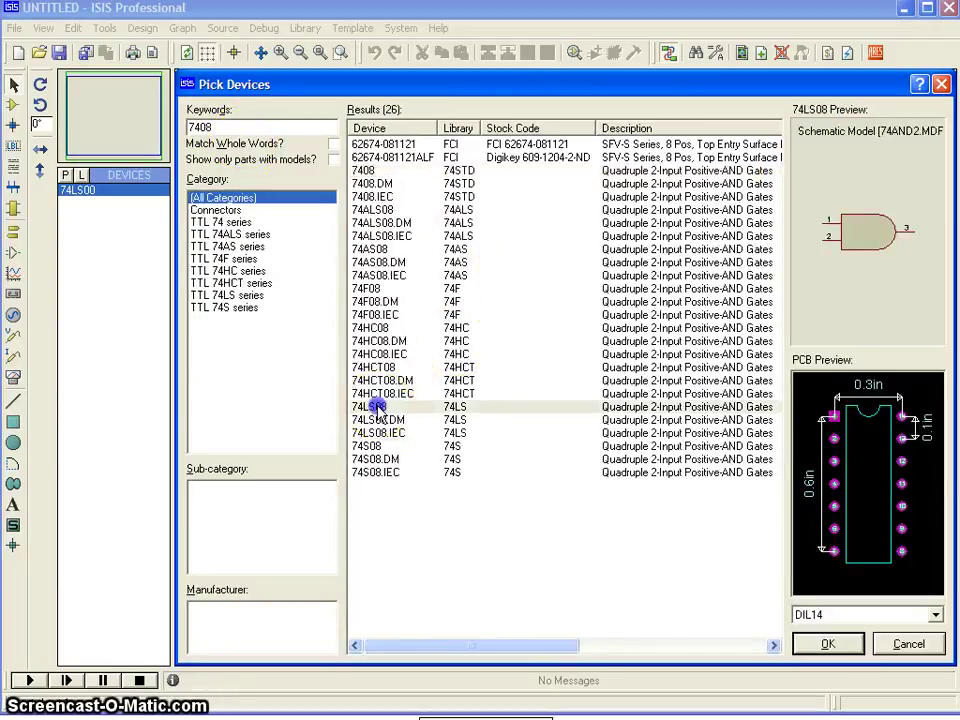
left_click(233, 126)
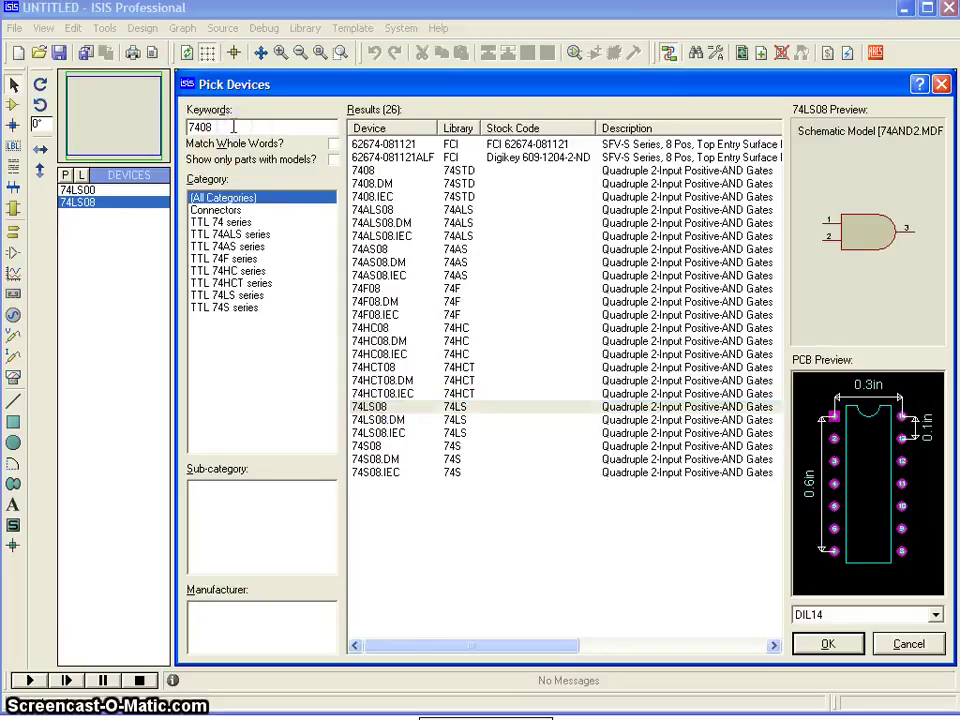
type("32")
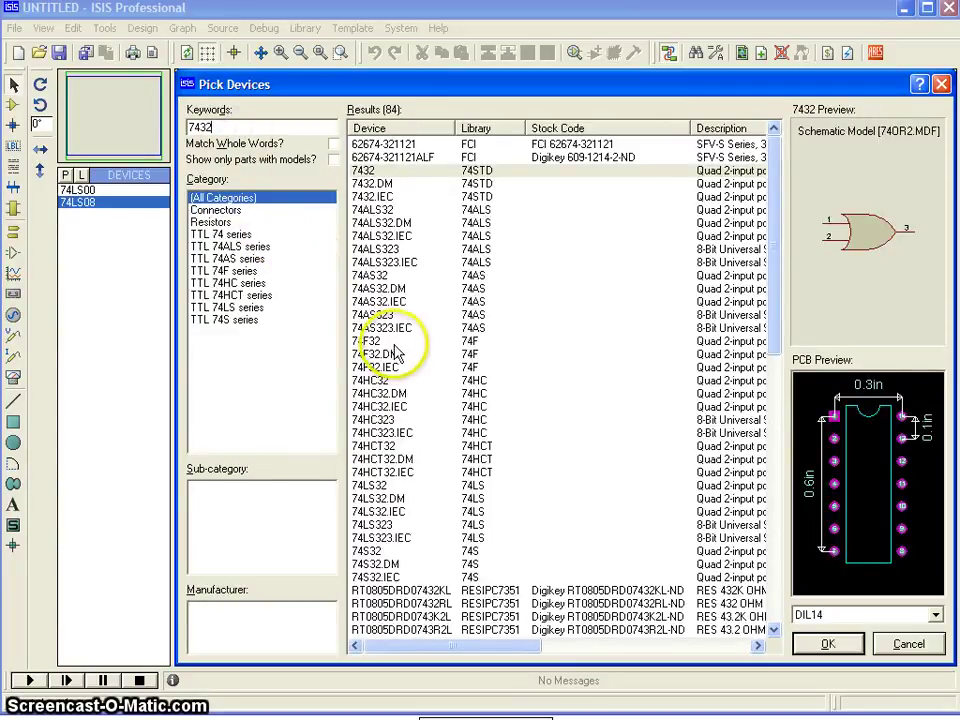
double_click(377, 488)
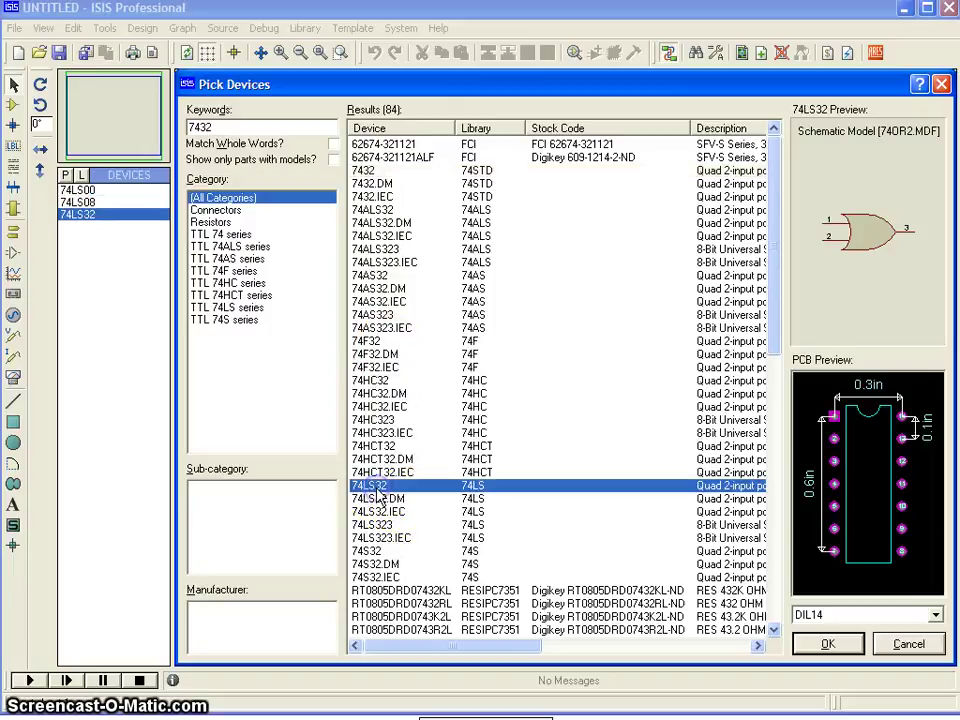
Search the device library for 7402 and add the 74LS02 two-input NOR gate to the device list
left_click(239, 125)
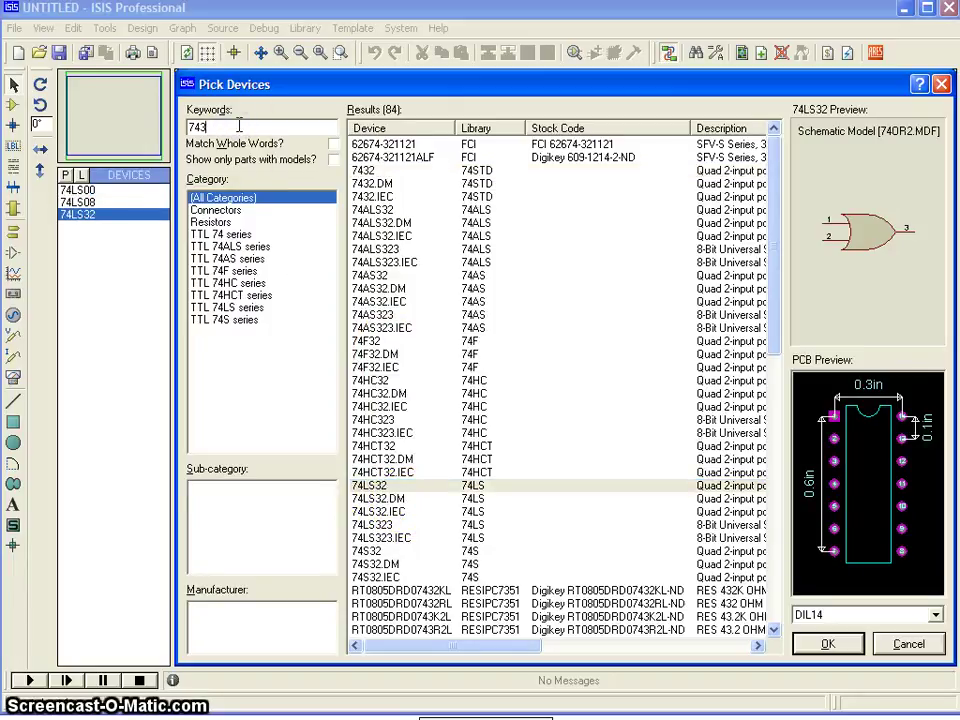
key("BackSpace")
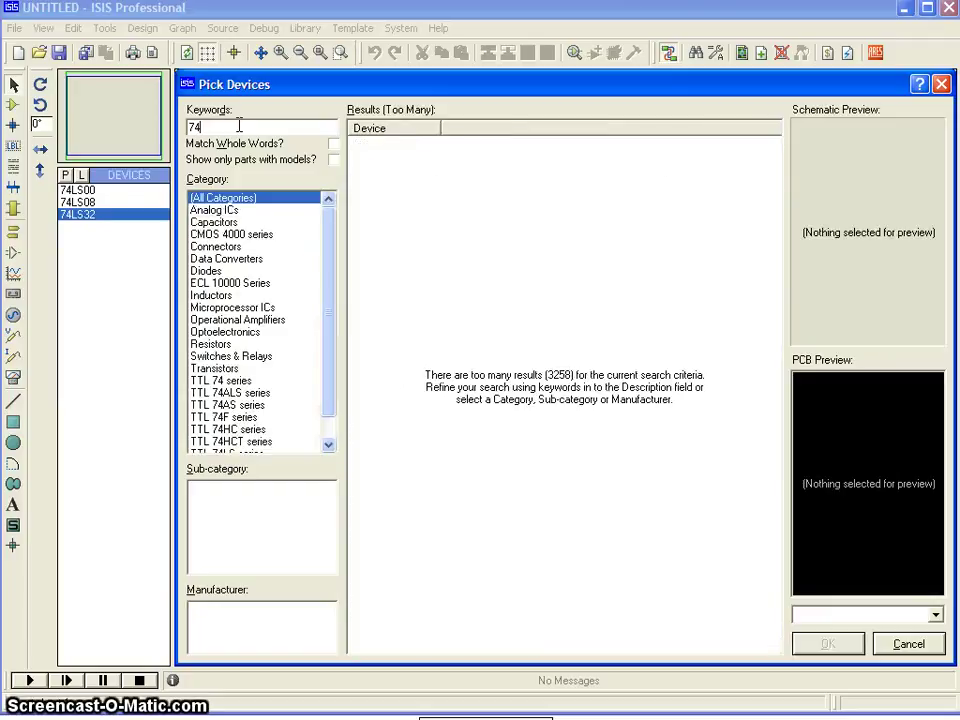
type("02")
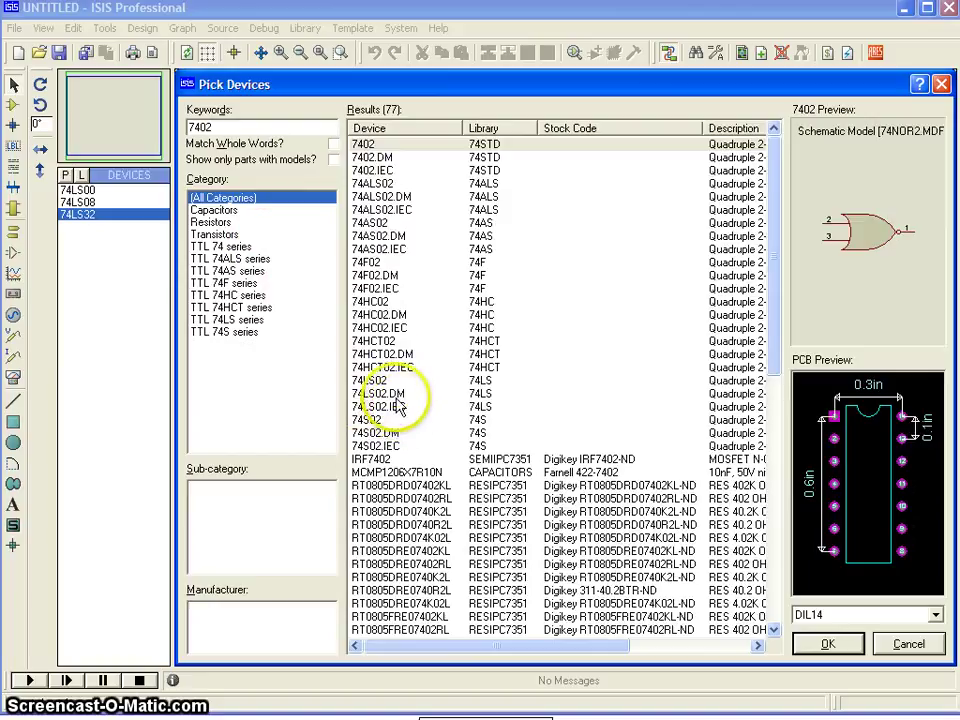
left_click_drag(702, 129, 637, 132)
left_click_drag(618, 647, 414, 321)
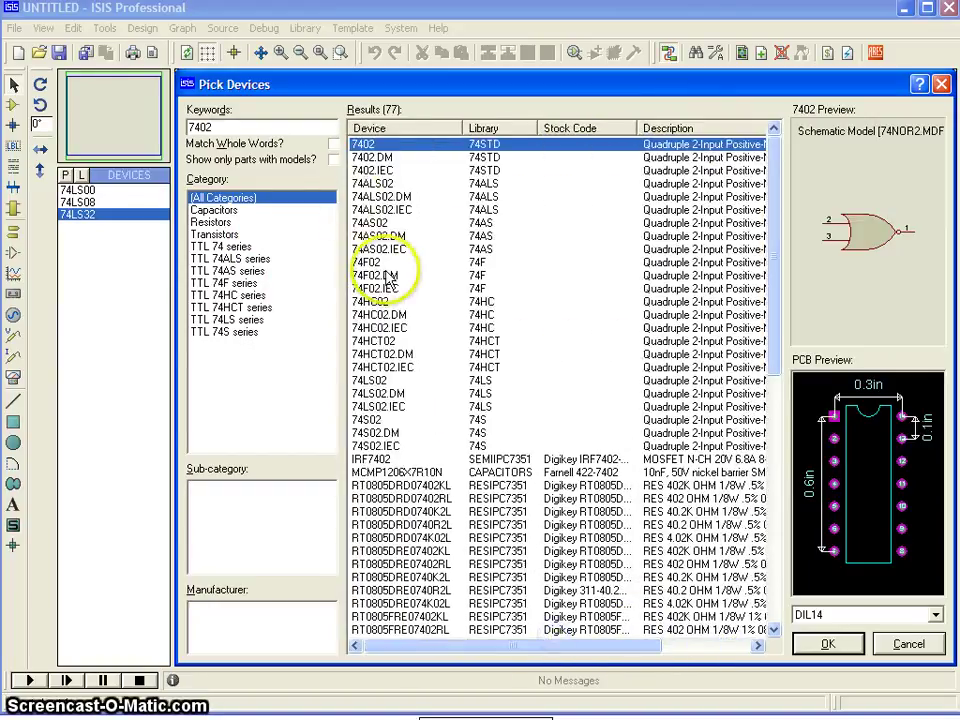
double_click(388, 383)
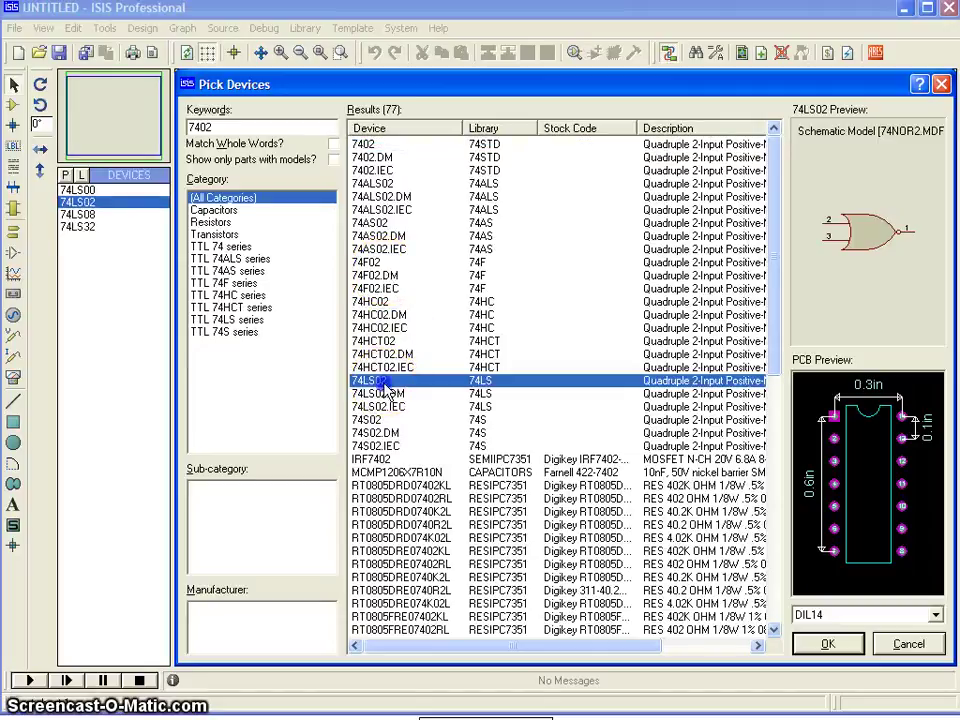
Search the device library for 7404 and add the 74LS04 inverter to the device list
left_click(222, 126)
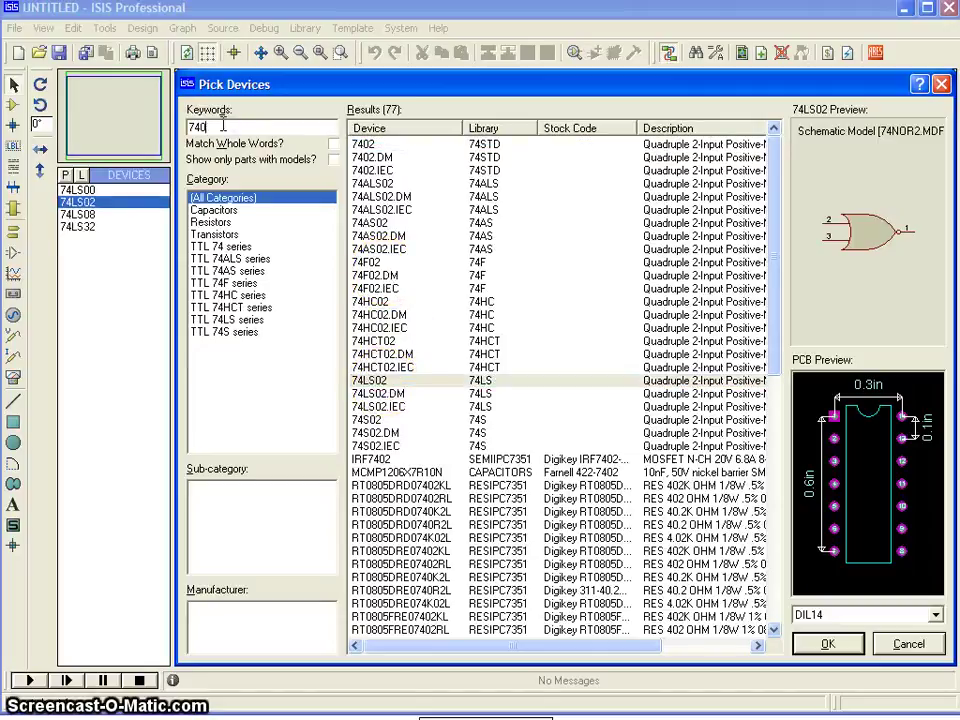
type("4")
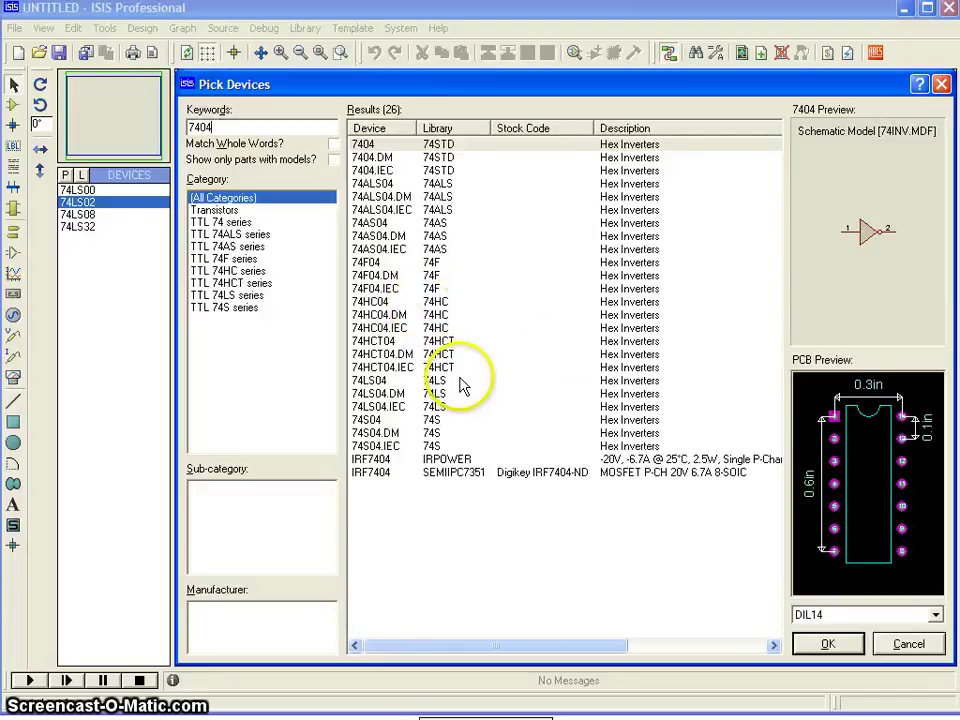
left_click(650, 301)
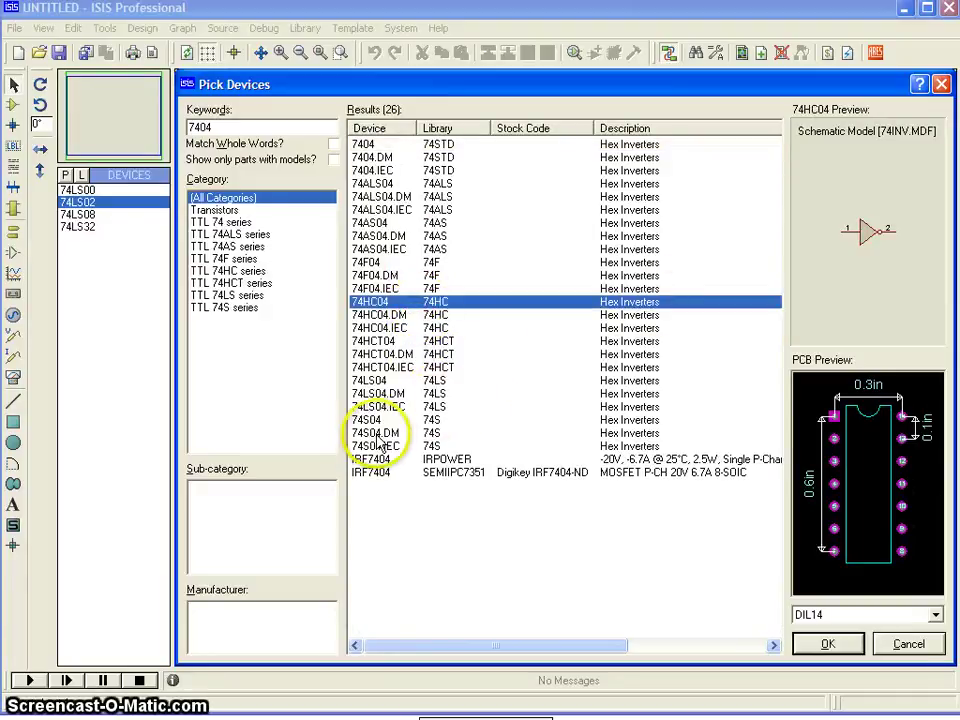
double_click(370, 384)
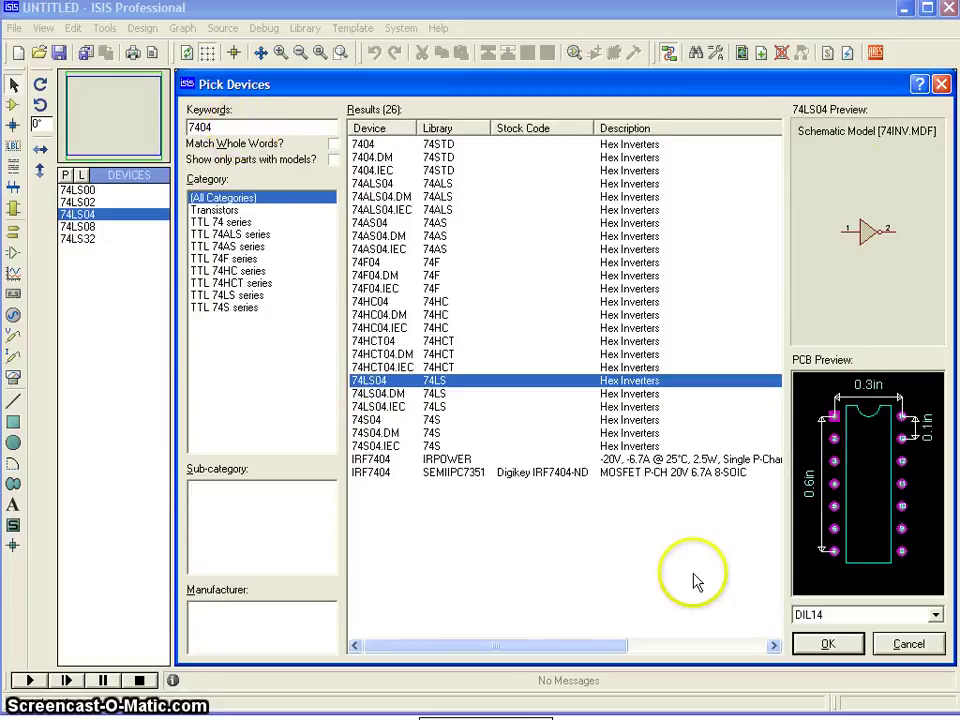
Search the device library for dpst and preview the SW-DPST latched and momentary switches
double_click(197, 122)
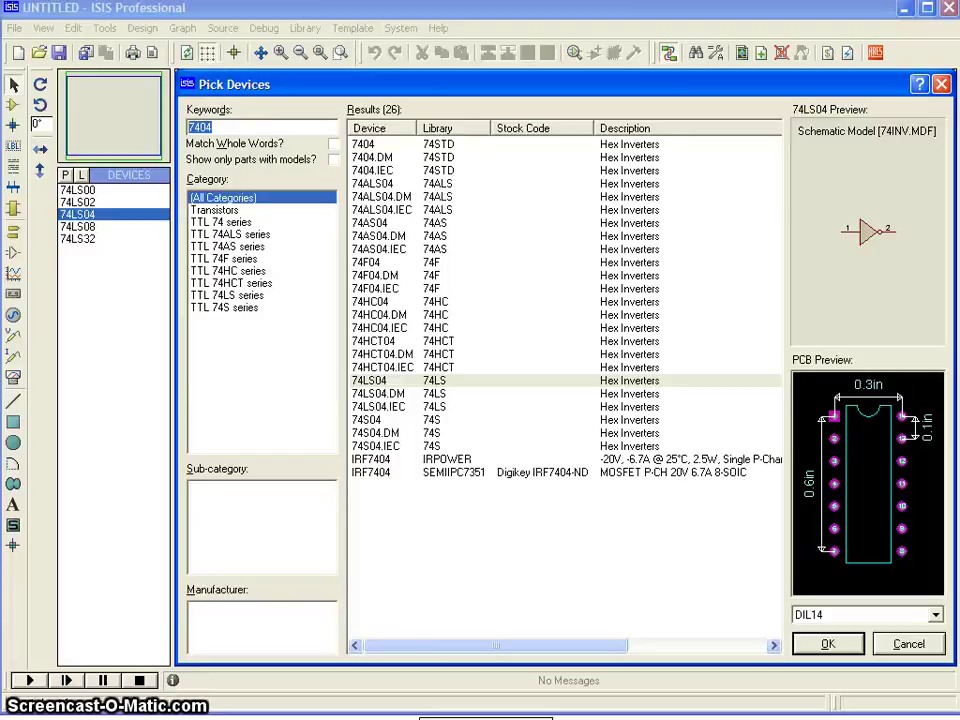
type("pst")
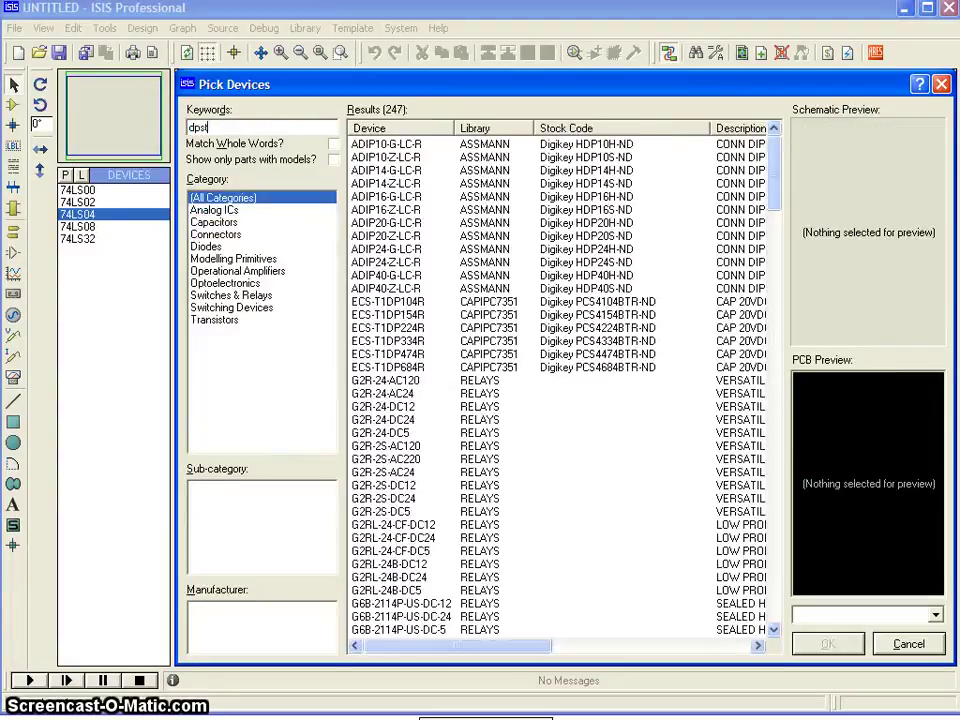
left_click(390, 145)
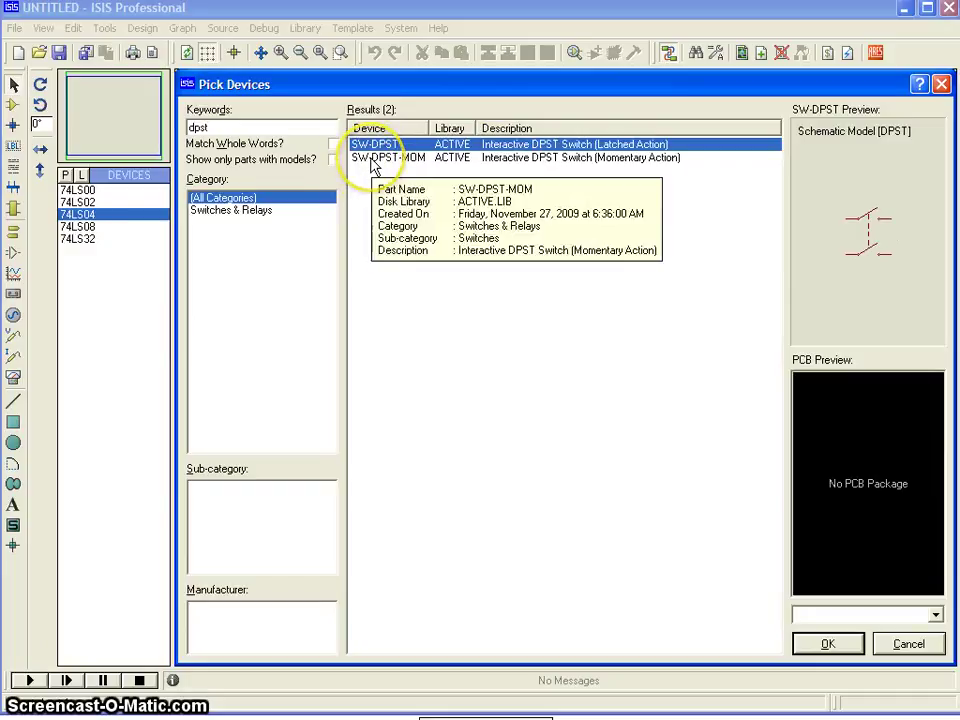
left_click(375, 159)
left_click(368, 145)
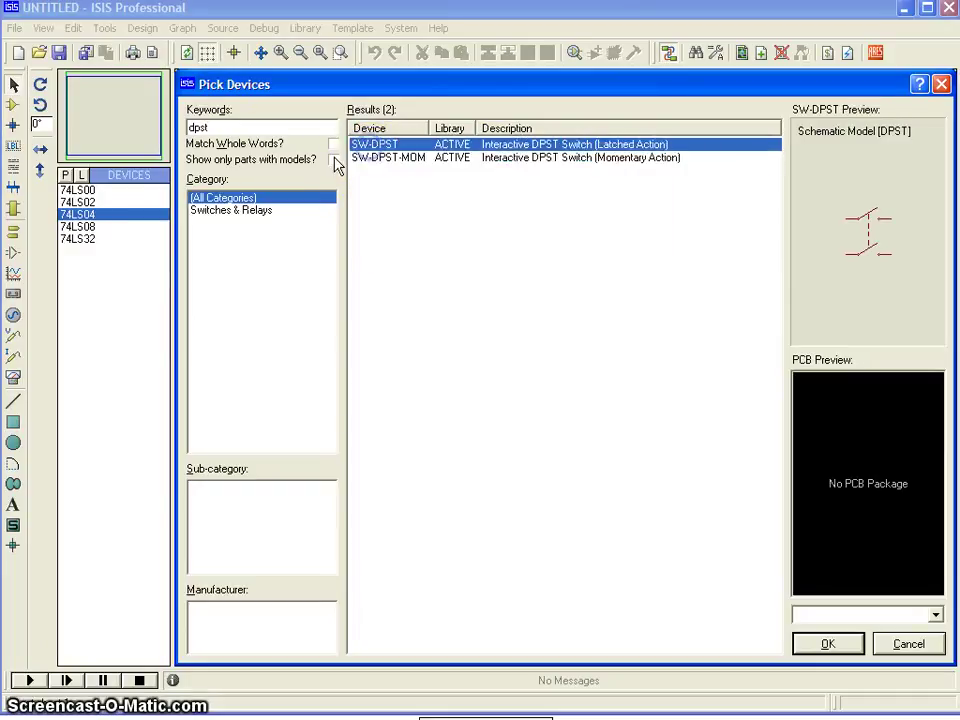
Search the device library for spdt, add the latched SW-SPDT switch to the device list, and close the library
left_click(197, 128)
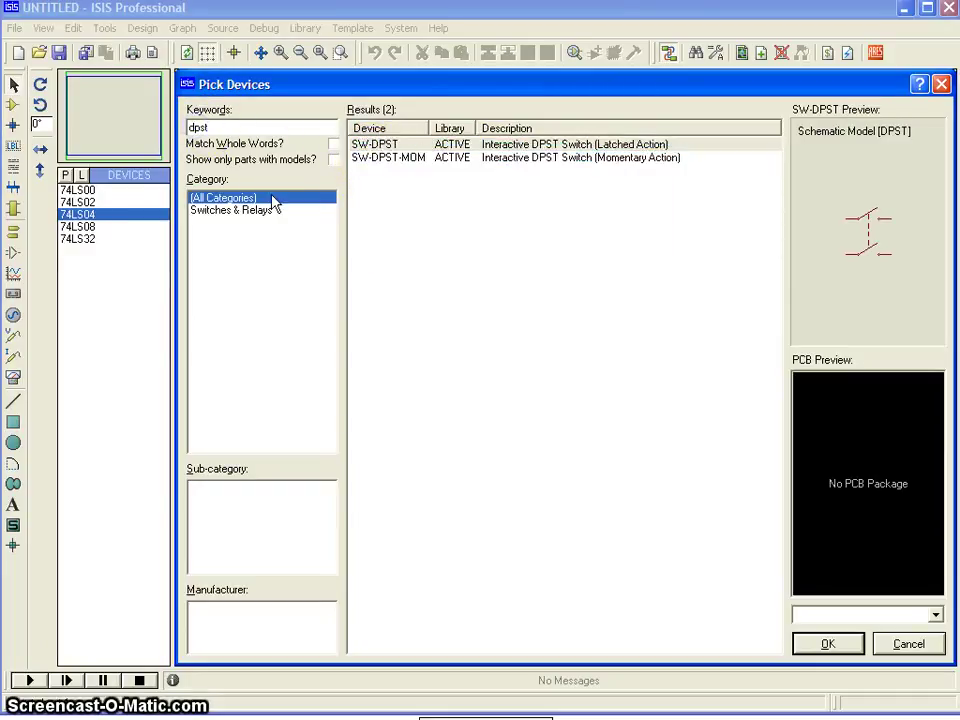
type("sp")
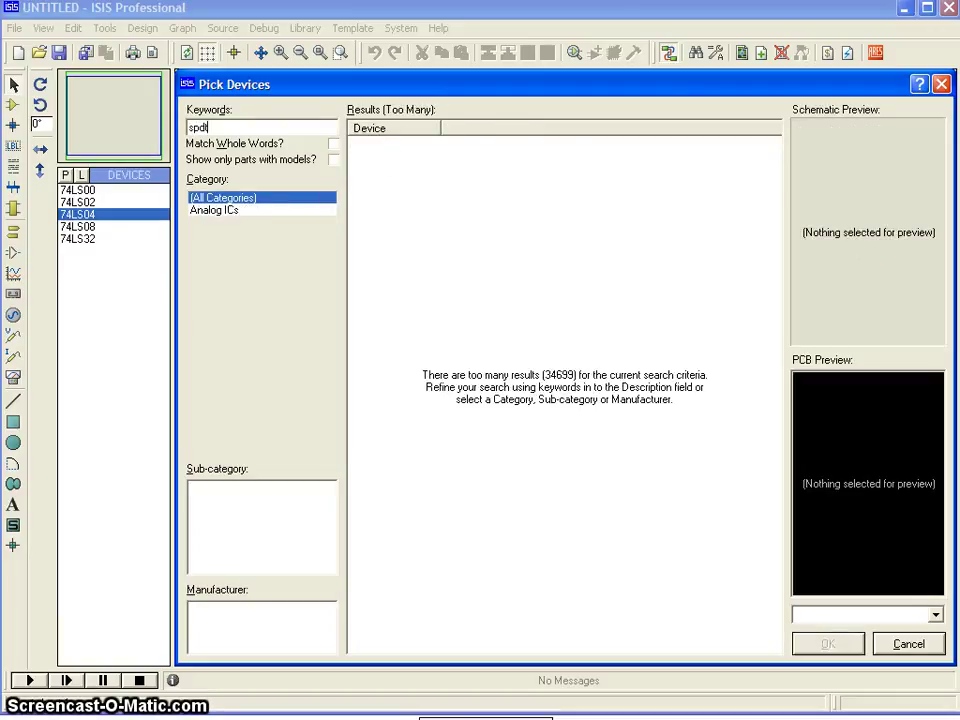
left_click(376, 186)
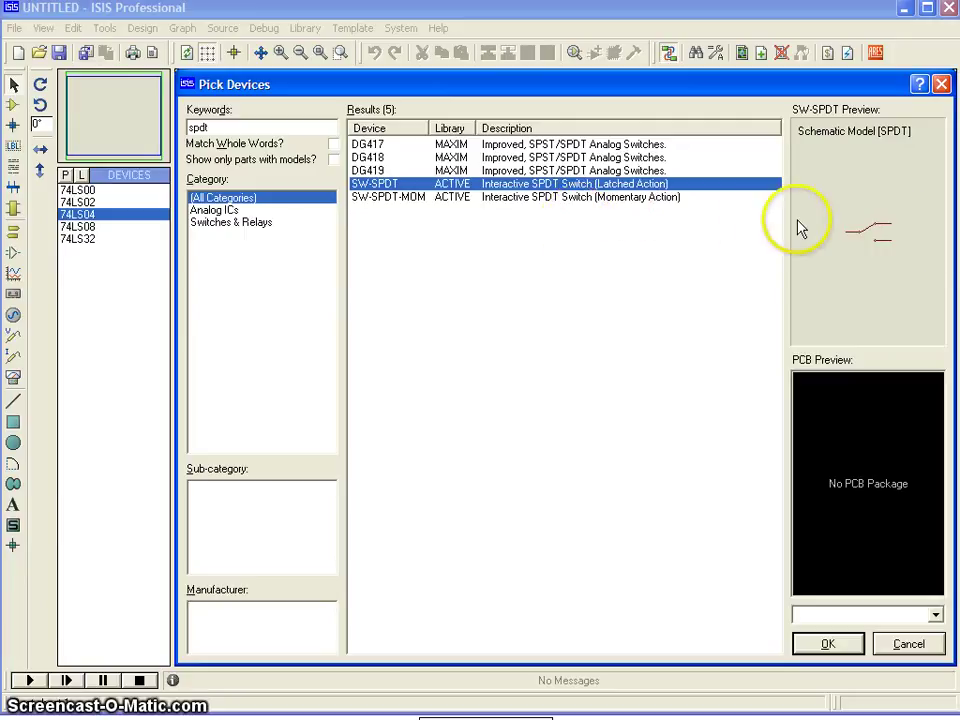
double_click(388, 192)
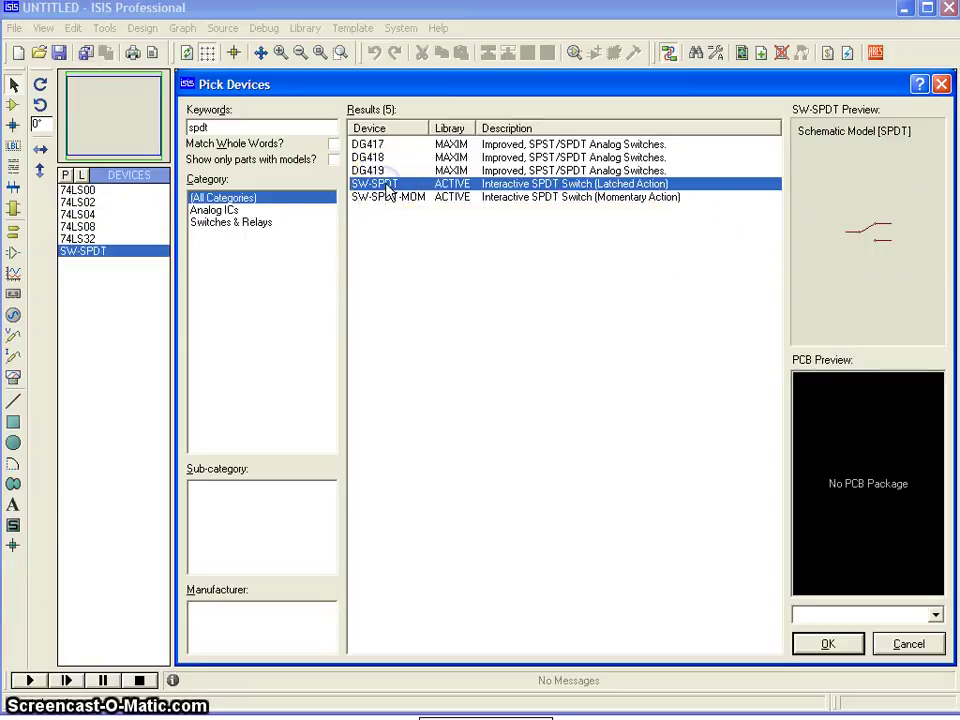
left_click(250, 128)
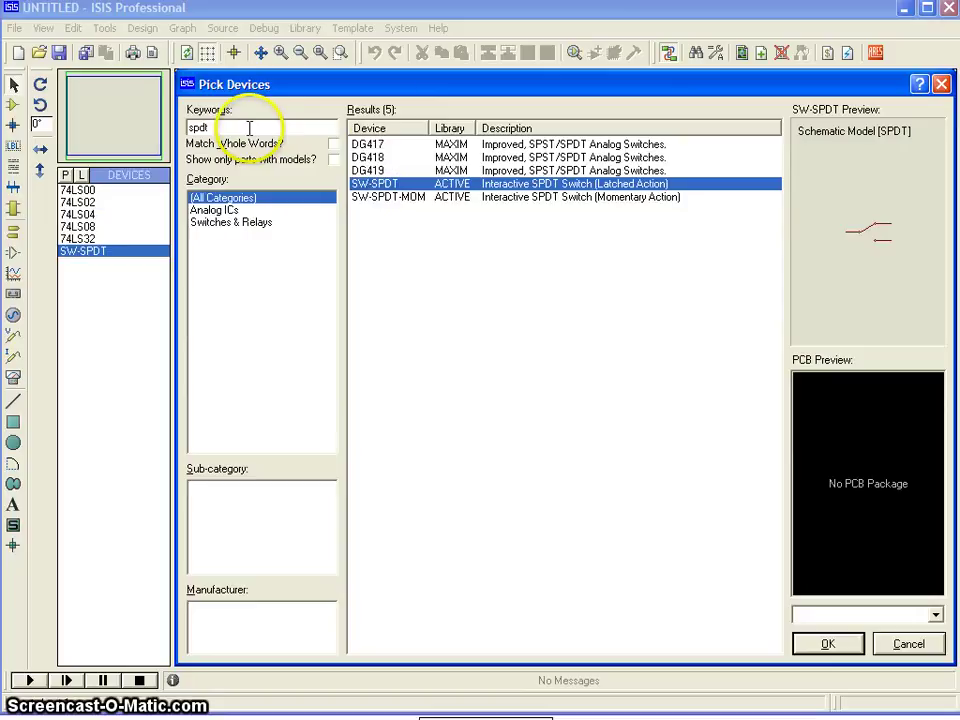
left_click(941, 87)
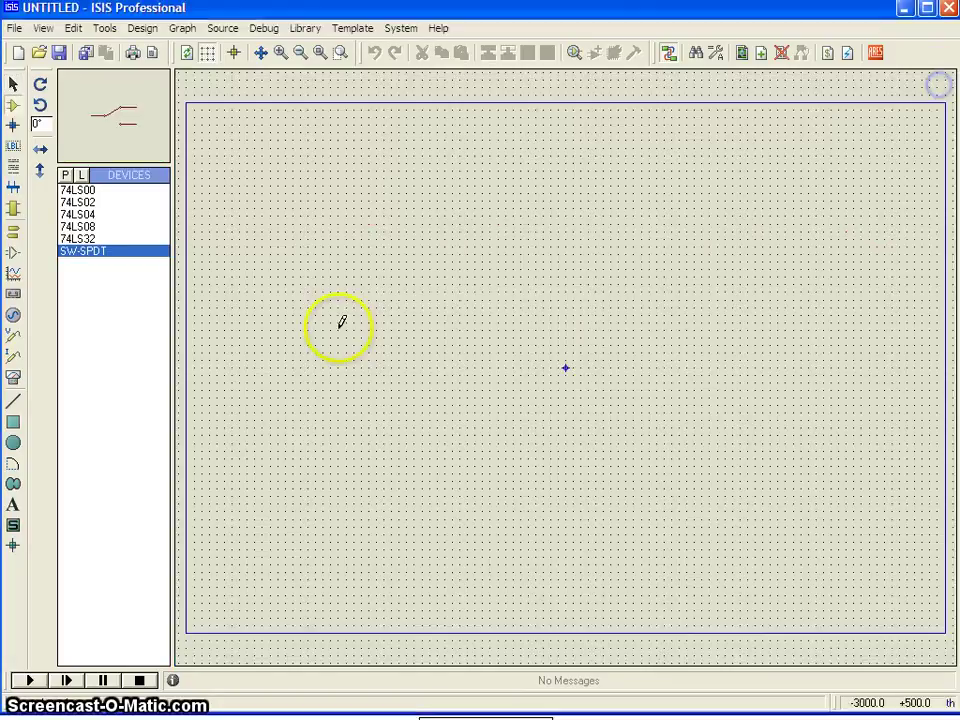
Place a 74LS08 AND gate in the upper part of the schematic sheet
left_click(97, 190)
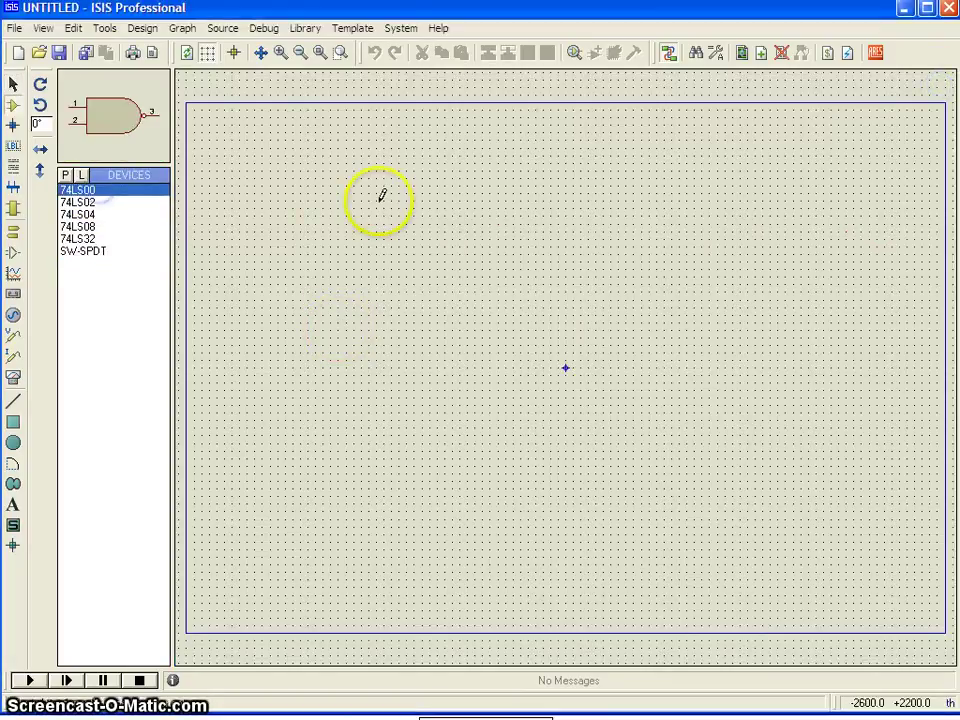
left_click(85, 226)
left_click(430, 173)
left_click(377, 171)
Place a 74LS00 NAND gate directly below the 74LS08 AND gate, aligned with it
left_click(340, 52)
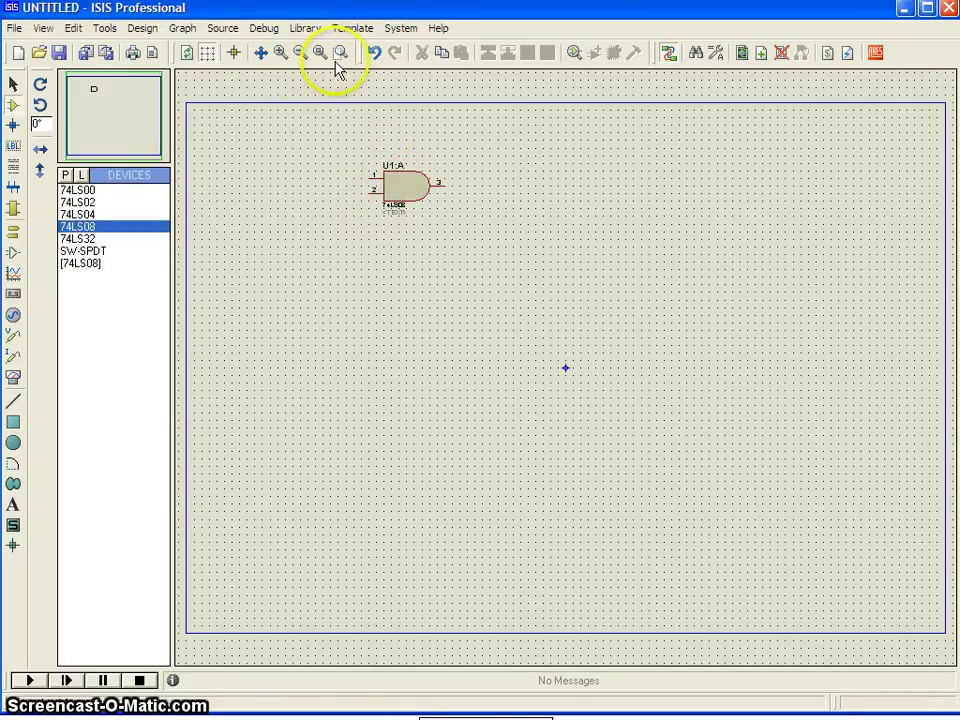
left_click_drag(254, 118, 458, 616)
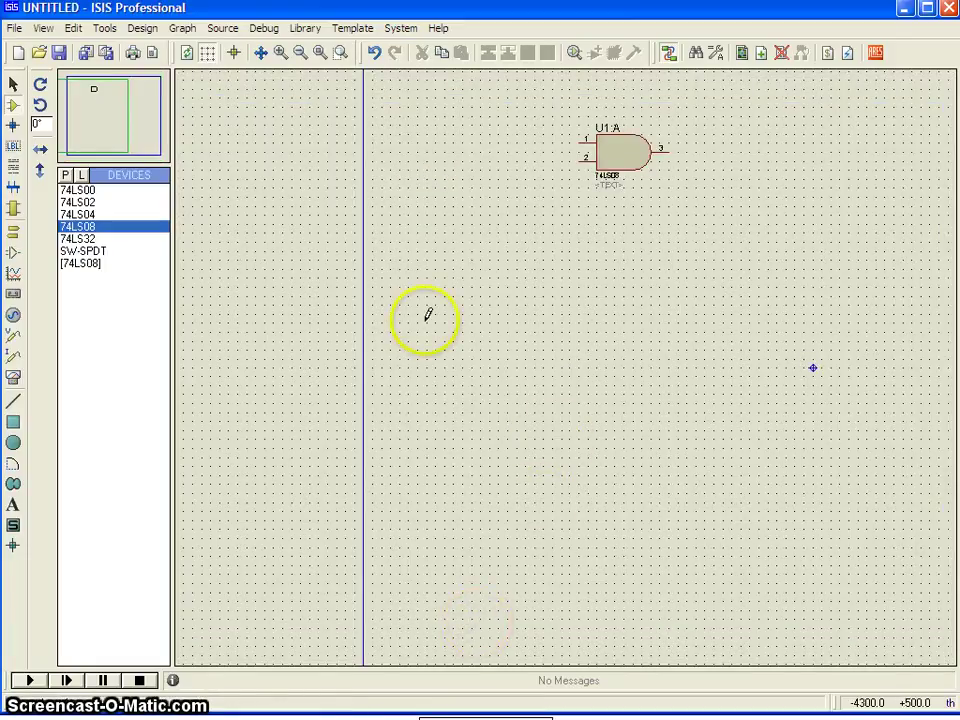
left_click(320, 52)
left_click(338, 52)
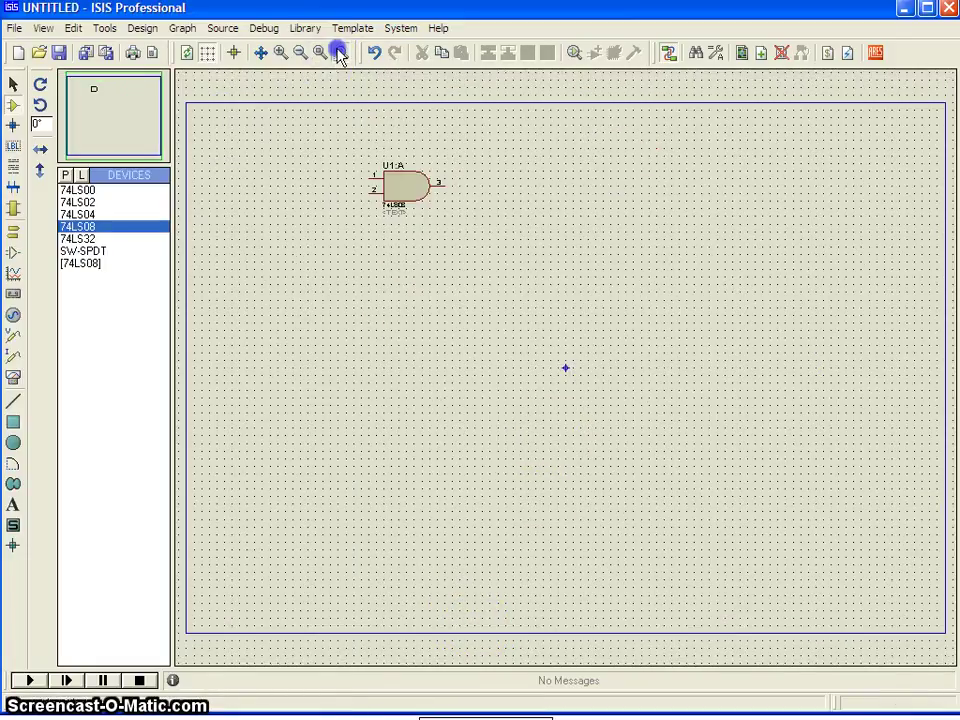
left_click_drag(375, 158, 609, 613)
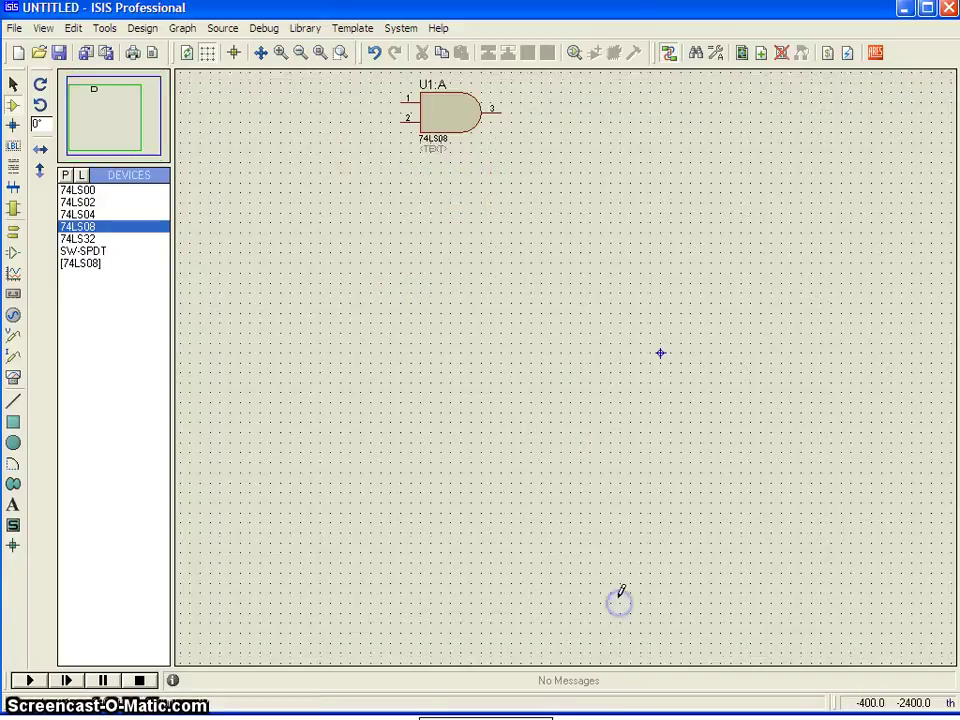
left_click(79, 215)
left_click(77, 203)
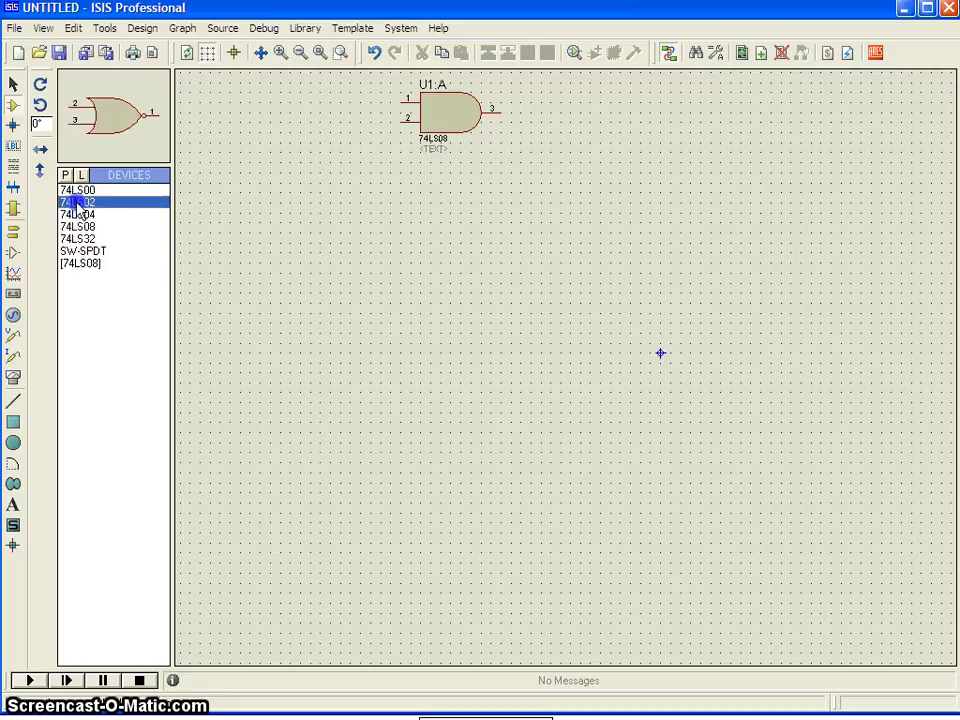
left_click(78, 191)
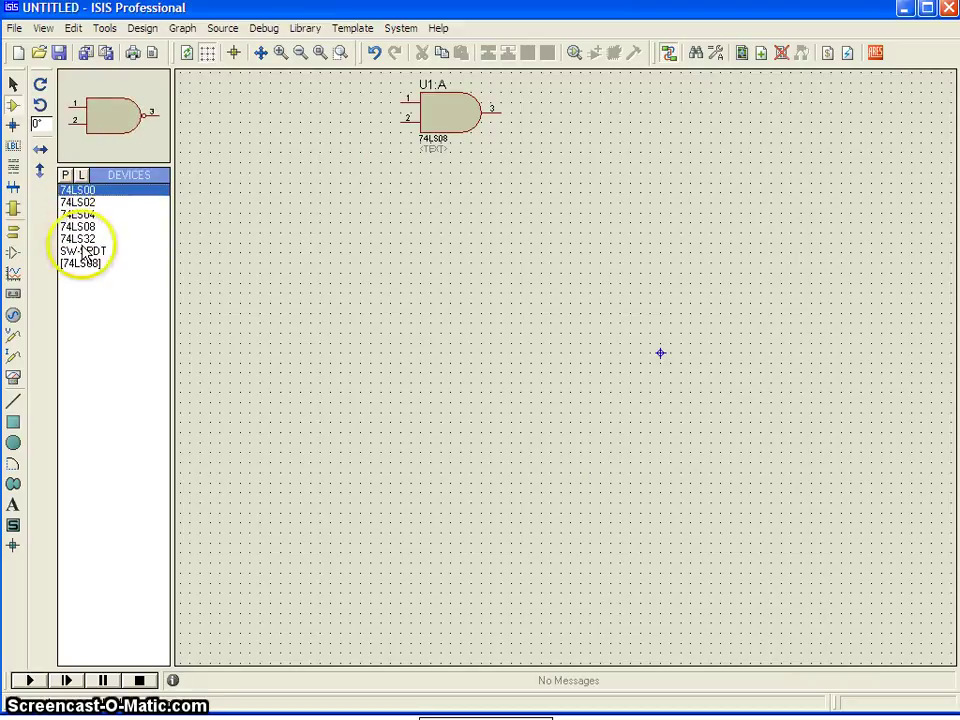
left_click(470, 219)
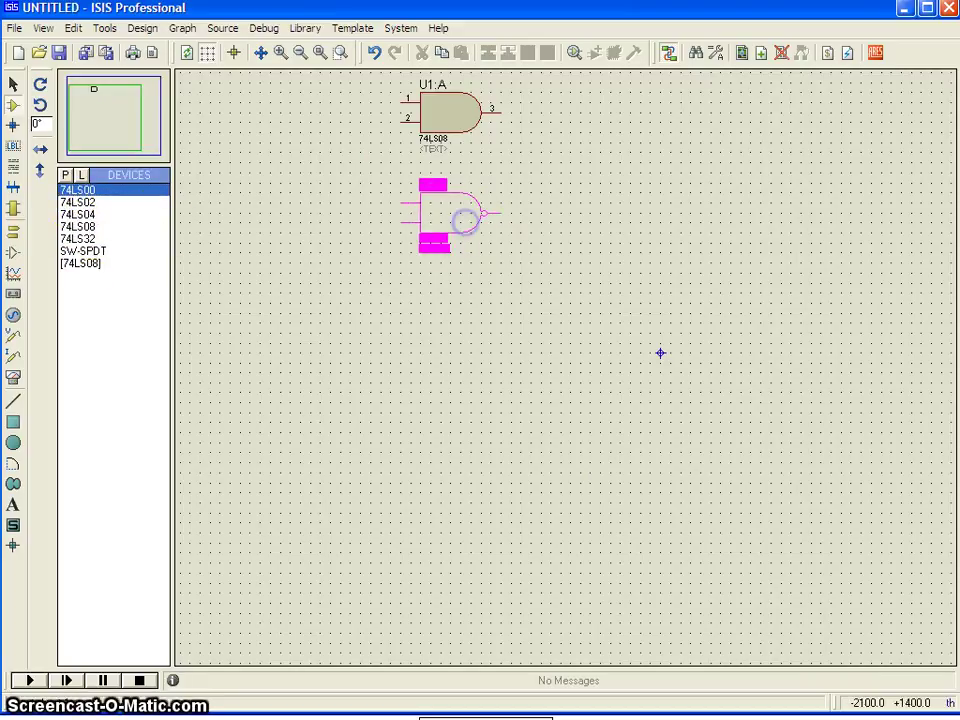
left_click(450, 205)
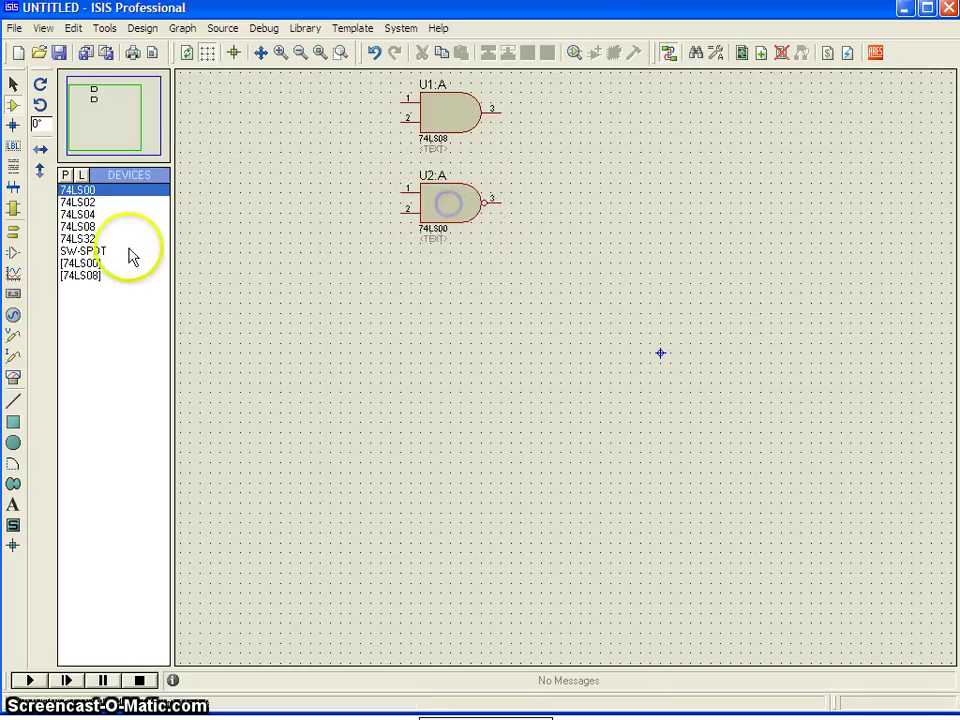
Place a 74LS32 OR gate below the NAND gate in the same column
left_click(88, 239)
left_click(362, 338)
left_click(420, 297)
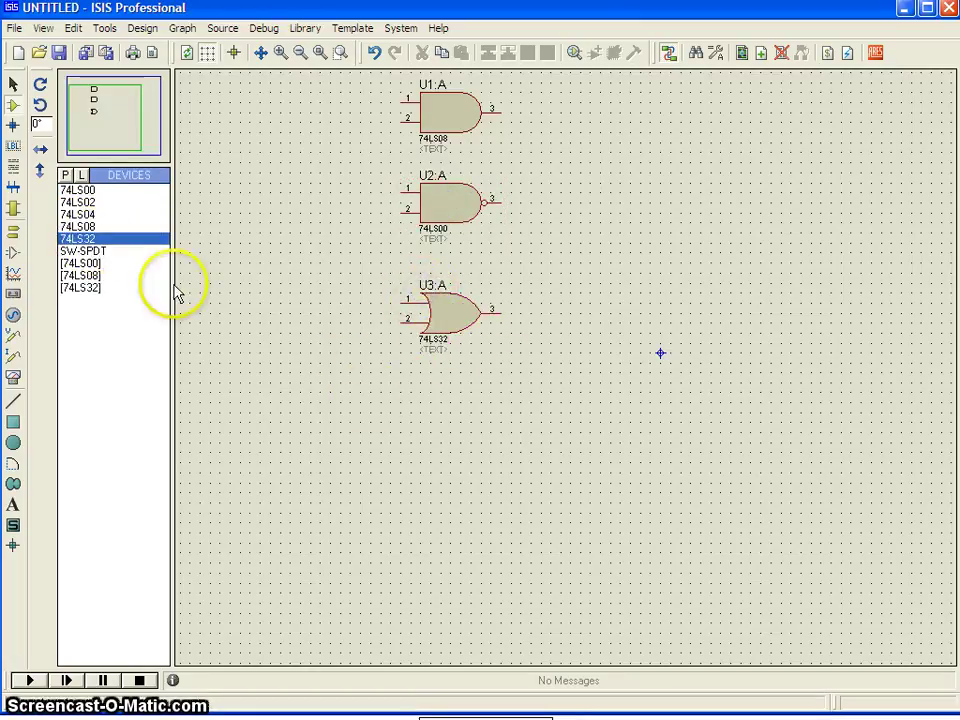
Place a 74LS02 NOR gate directly below the OR gate in the same column
left_click(70, 214)
left_click(86, 203)
left_click(343, 375)
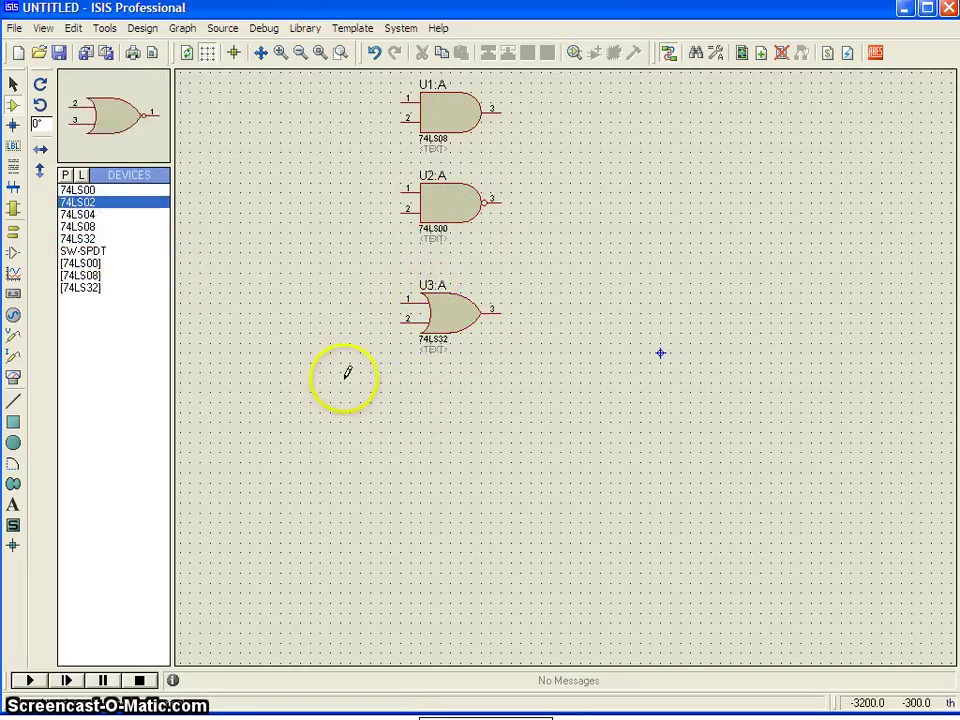
left_click(450, 392)
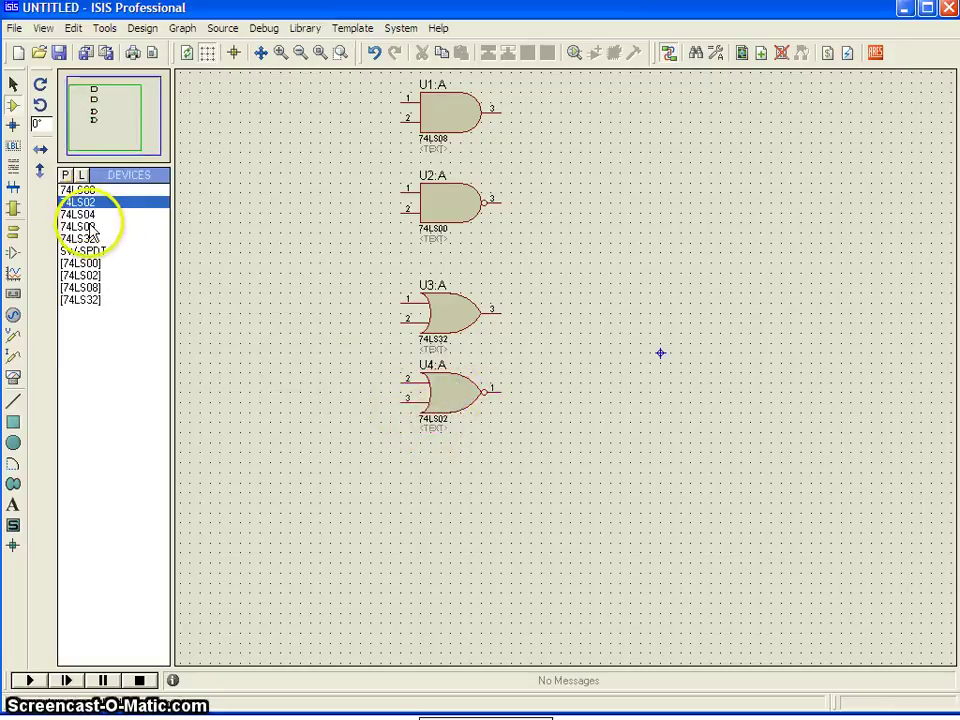
Place a 74LS04 inverter below the NOR gate to complete the column of gates
left_click(80, 214)
left_click(432, 480)
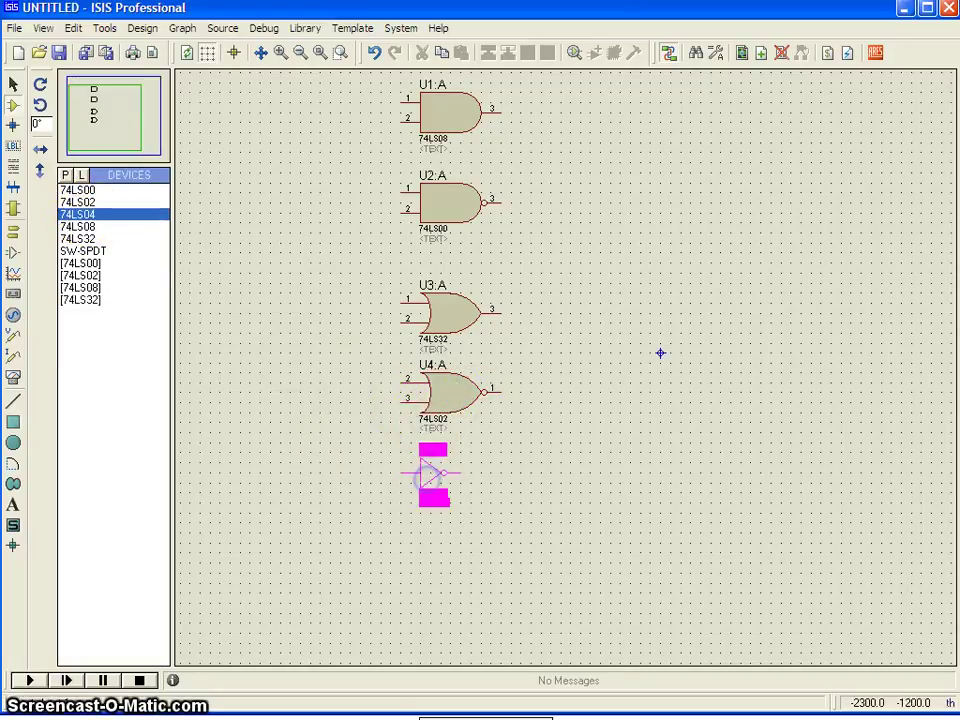
left_click(440, 474)
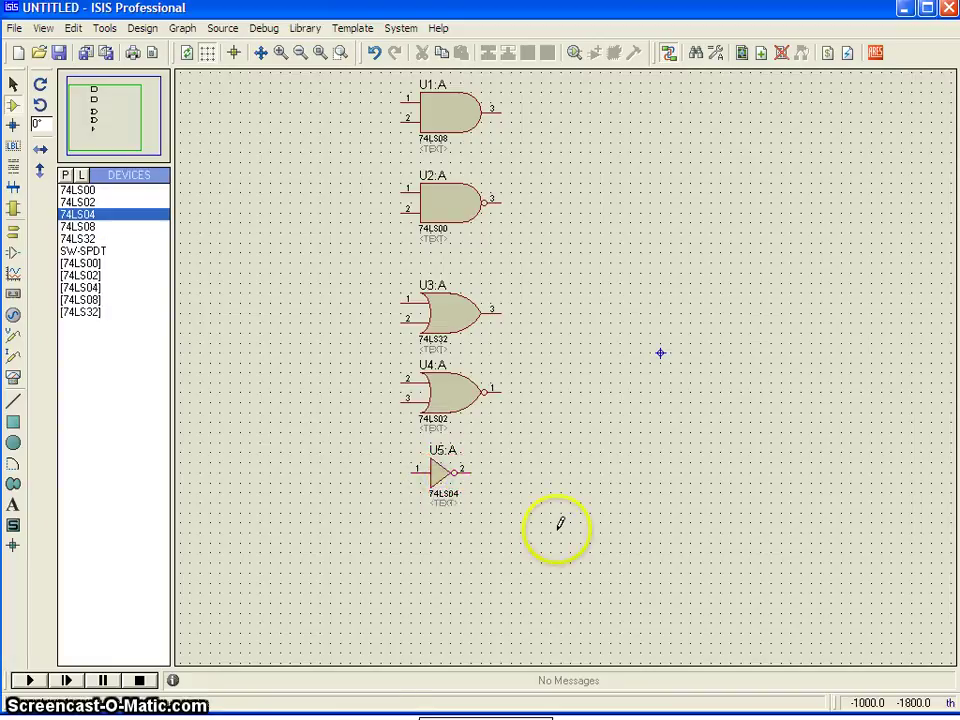
left_click(430, 96)
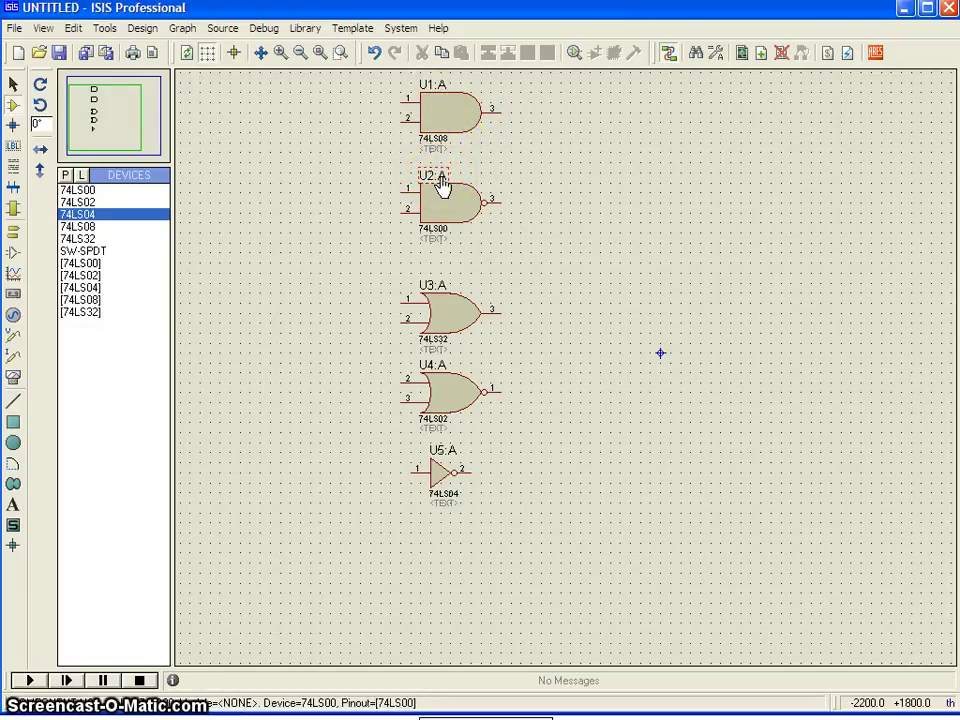
left_click(446, 103)
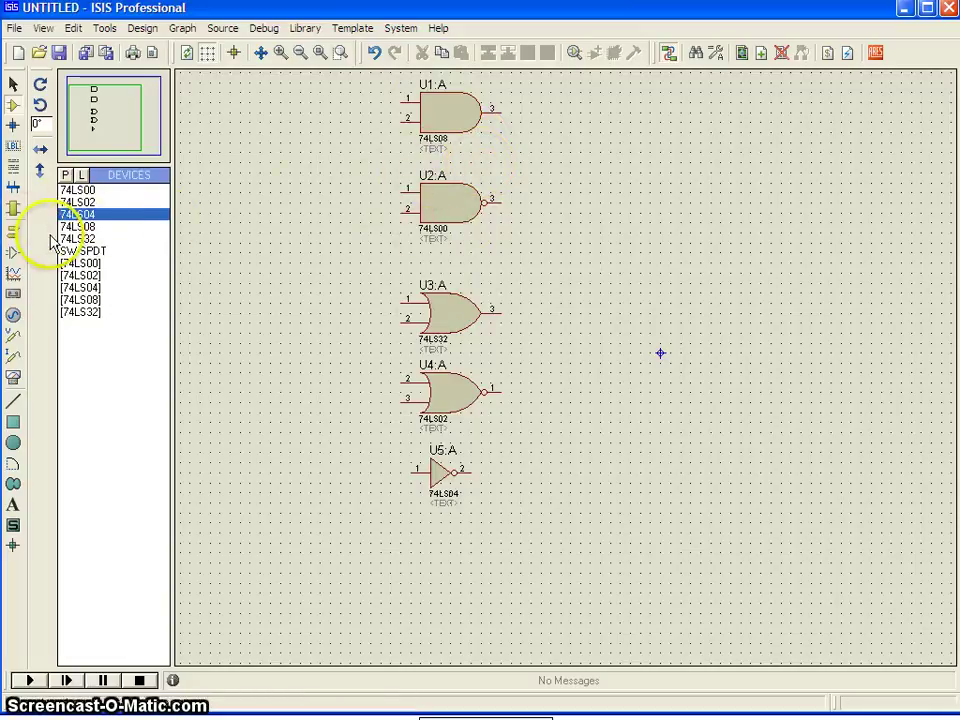
Place four more 74LS08 AND gates in a second column to the right of the existing gates
left_click(82, 226)
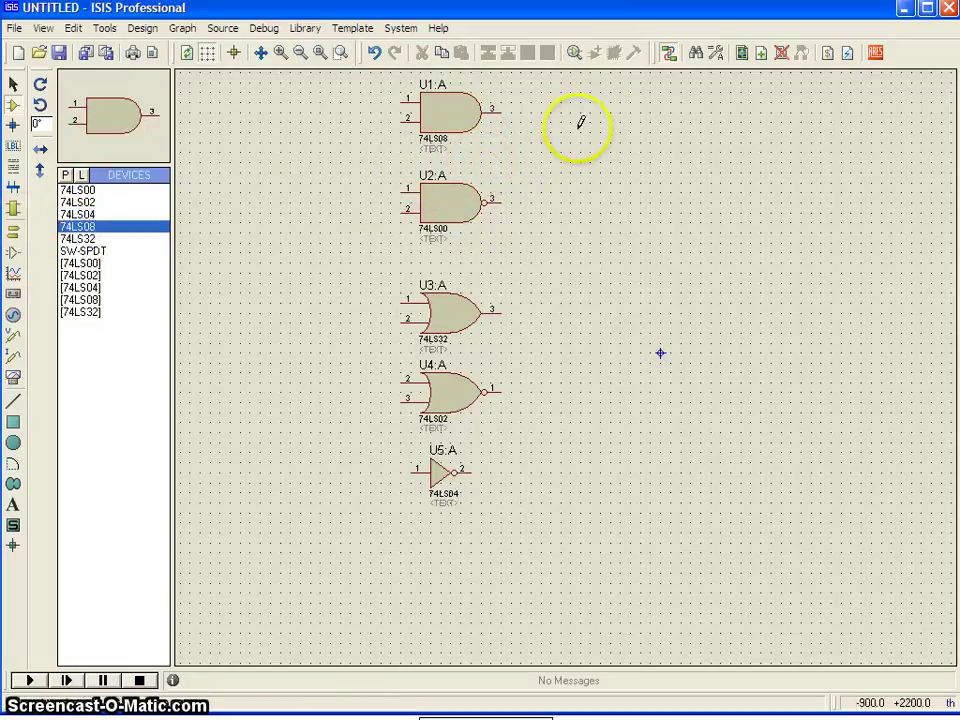
left_click(611, 122)
left_click(595, 122)
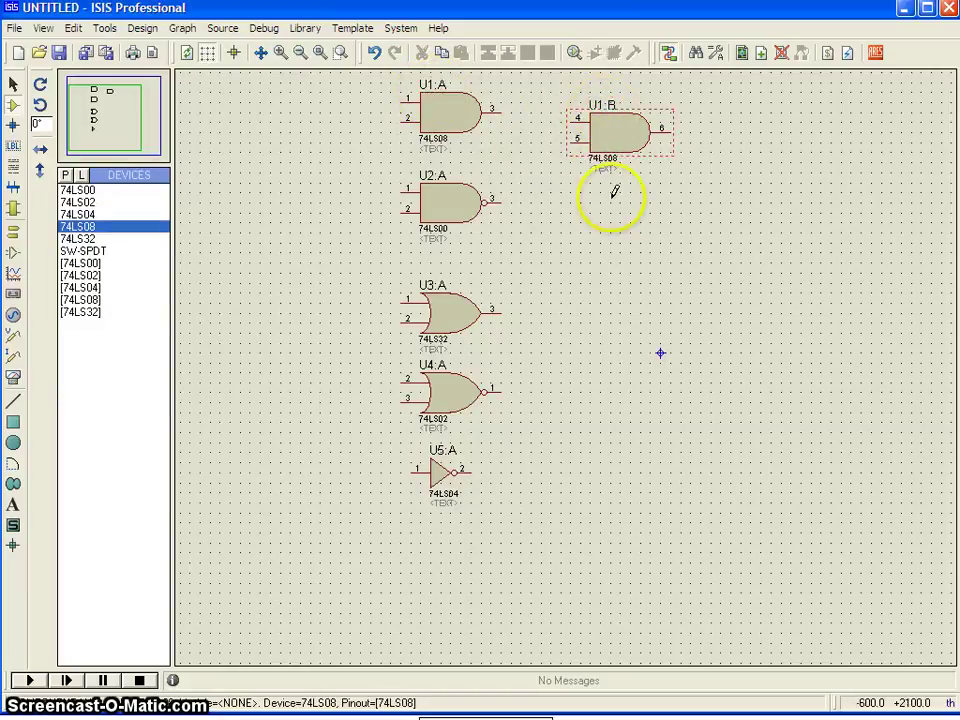
left_click(636, 230)
left_click(626, 230)
left_click(610, 320)
left_click(610, 320)
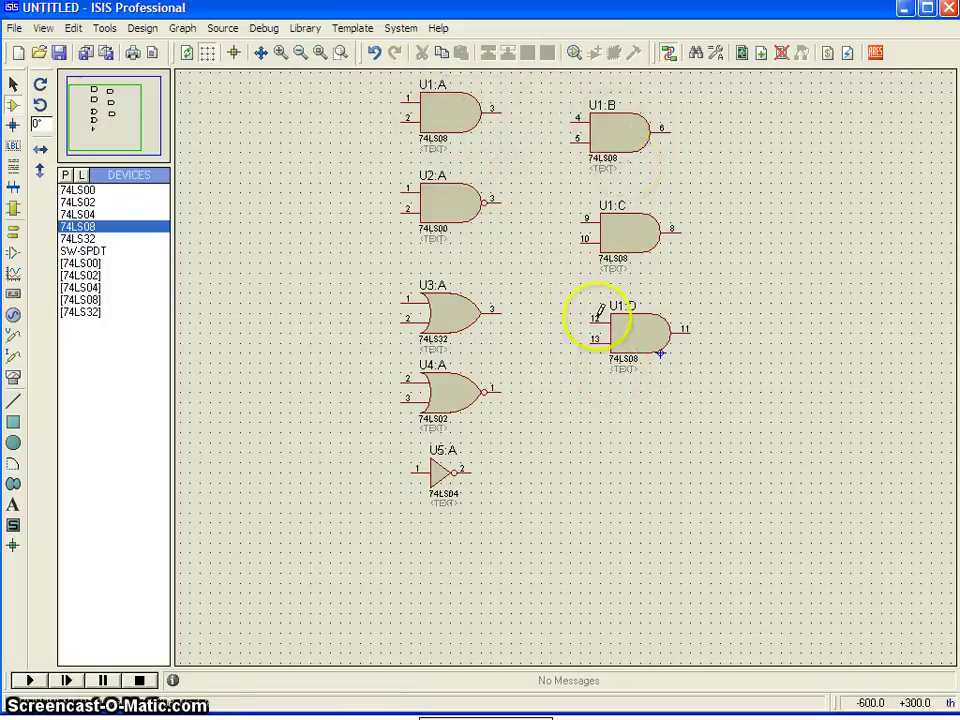
left_click(626, 439)
left_click(610, 433)
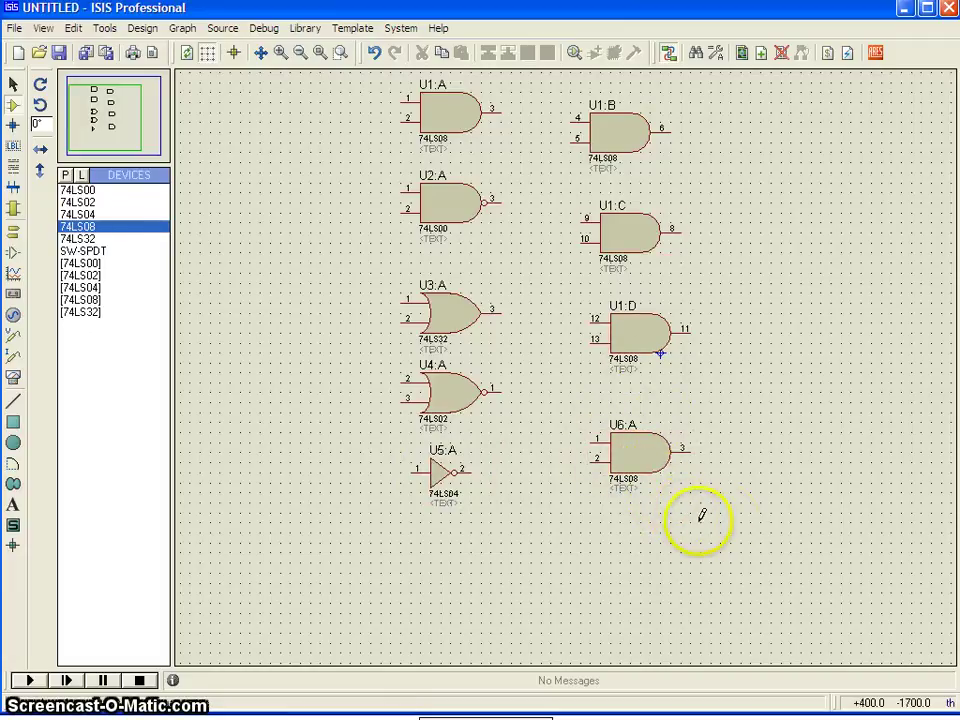
Delete the four extra 74LS08 AND gates in the right-hand column together
left_click_drag(705, 513, 561, 112)
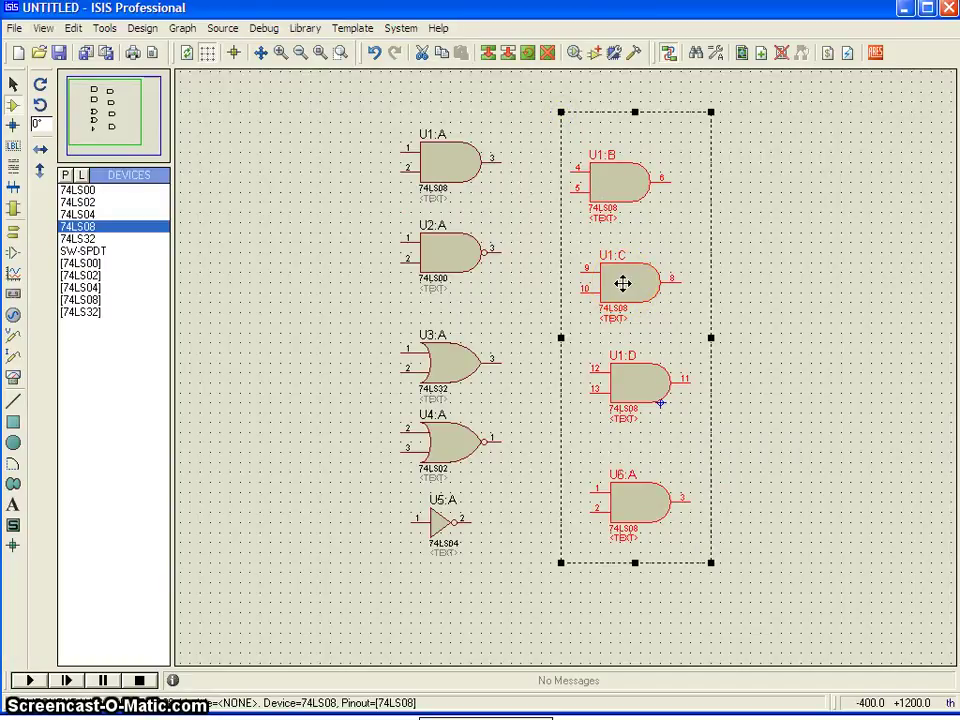
key("Delete")
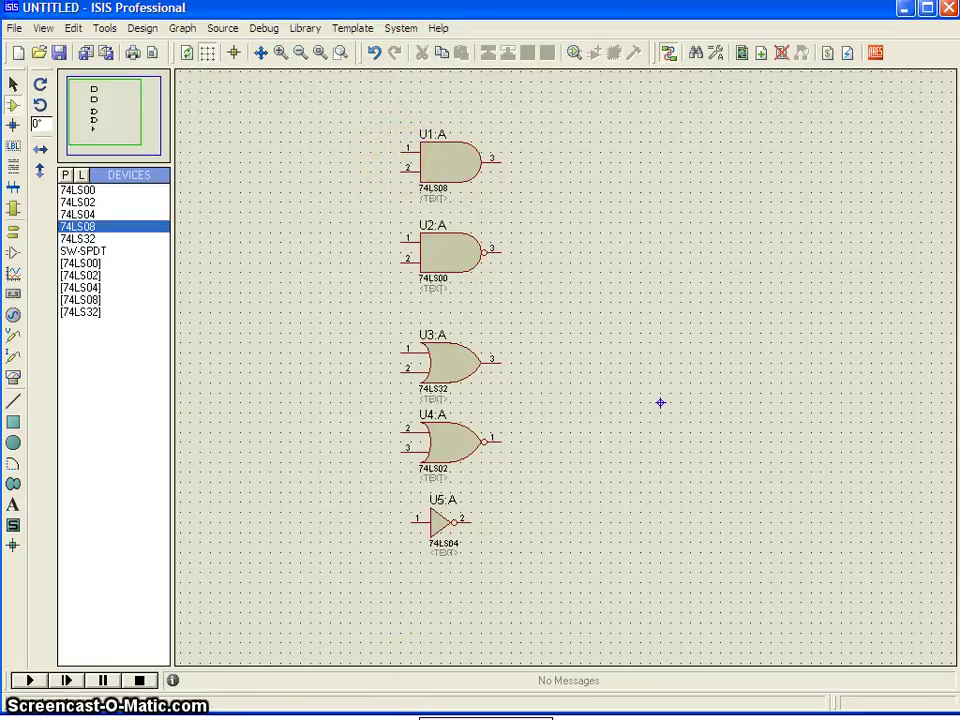
Switch to the browser's Basic Logic Gates page to check the gate truth tables, and return to ISIS
key("alt+Tab")
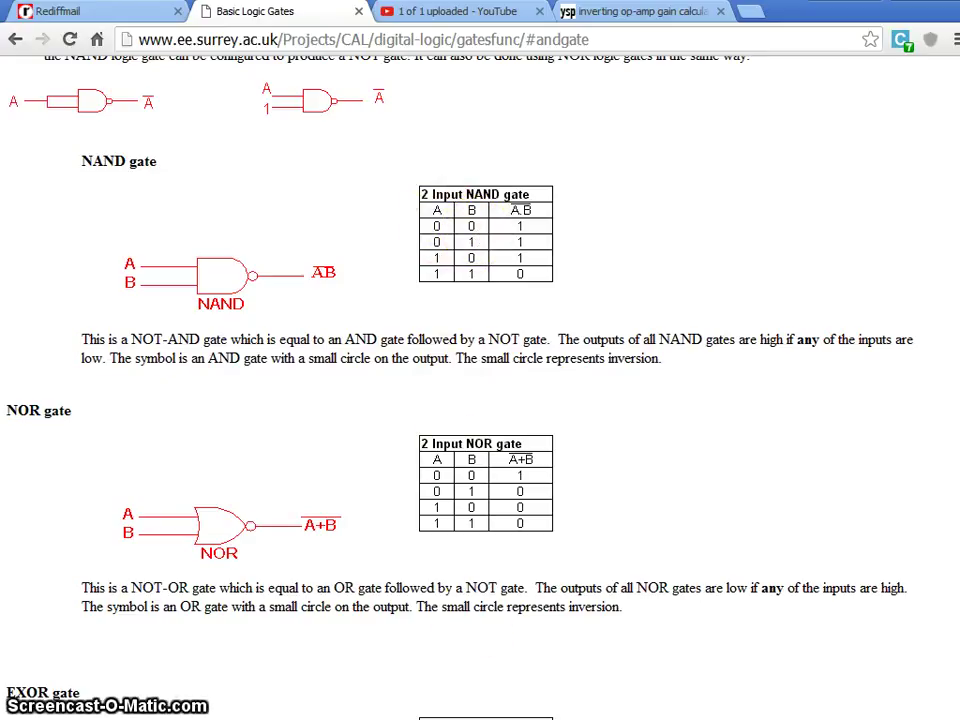
key("alt+Tab")
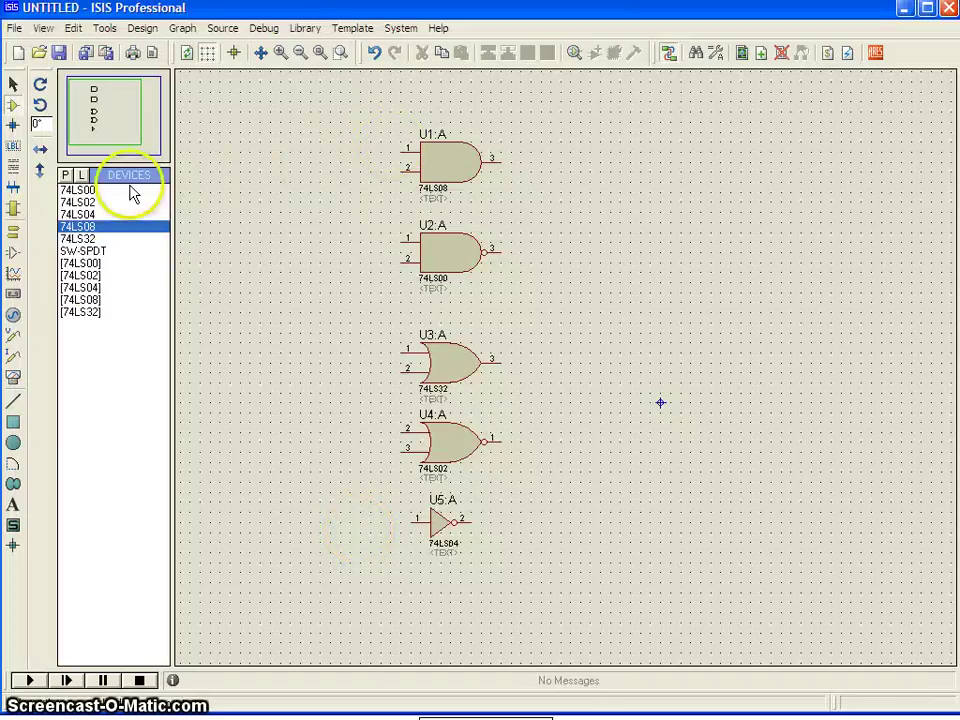
Place two horizontally mirrored SW-SPDT switches one above the other, to the left of the gate column
left_click(80, 251)
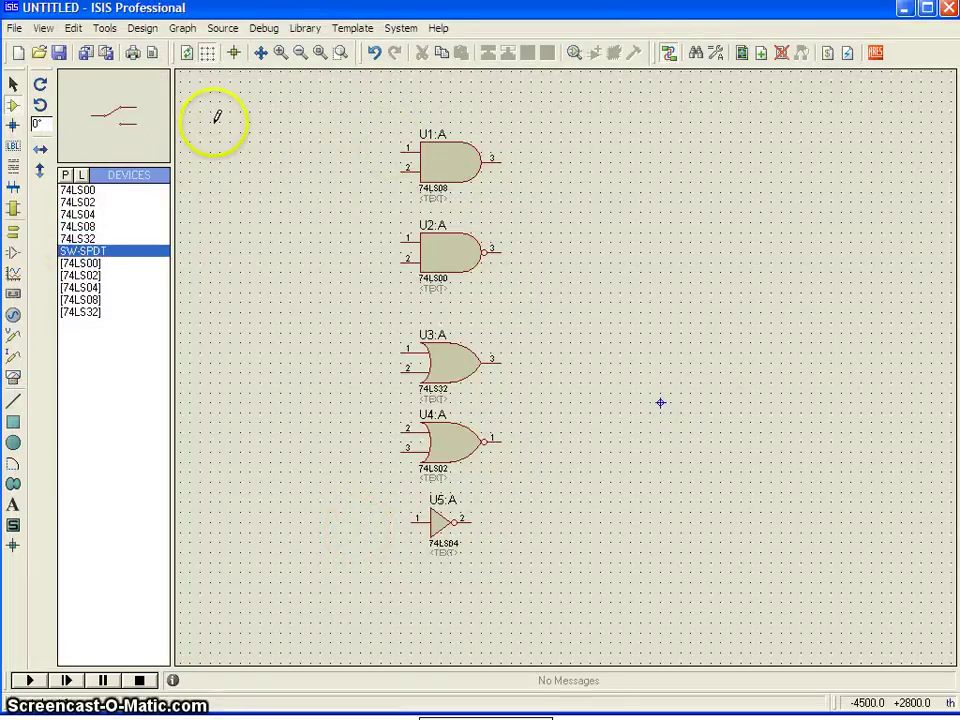
left_click(340, 120)
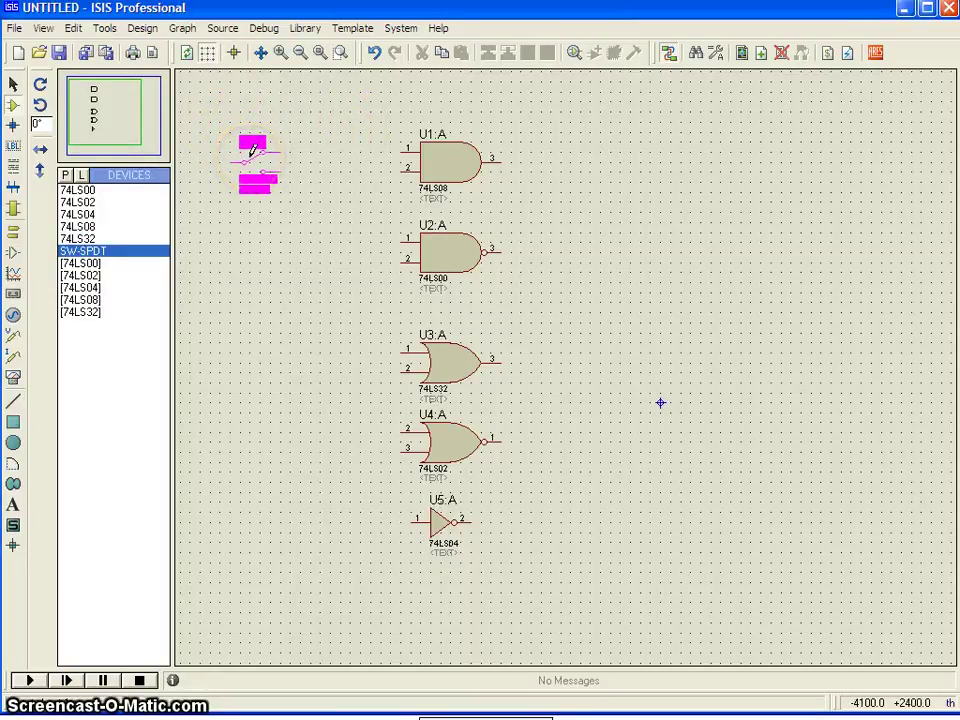
left_click(100, 251)
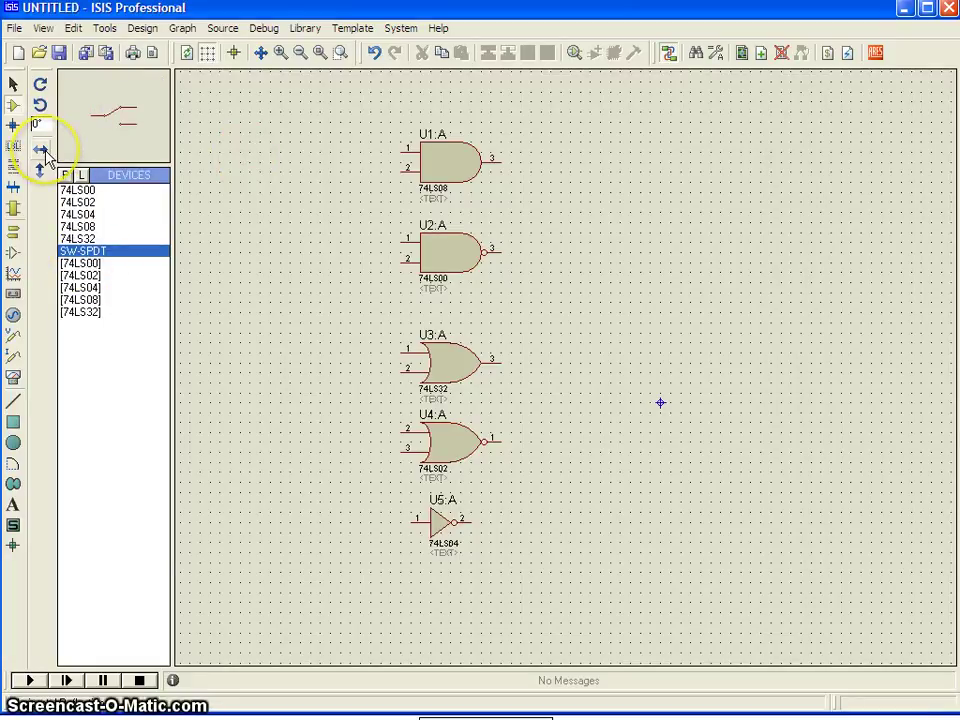
left_click(255, 140)
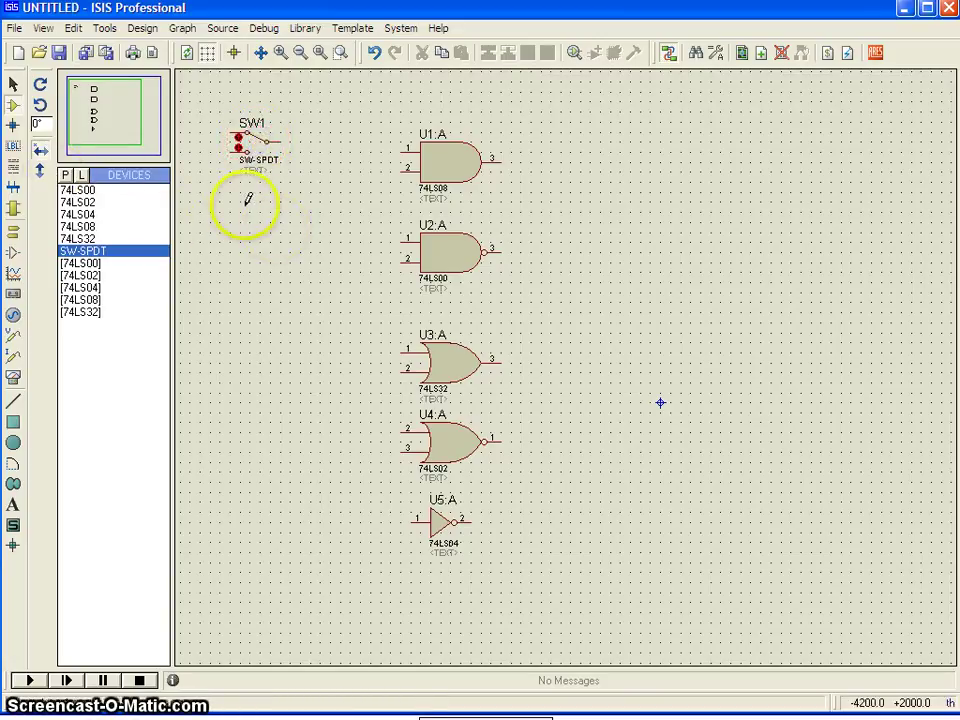
left_click_drag(240, 245, 255, 220)
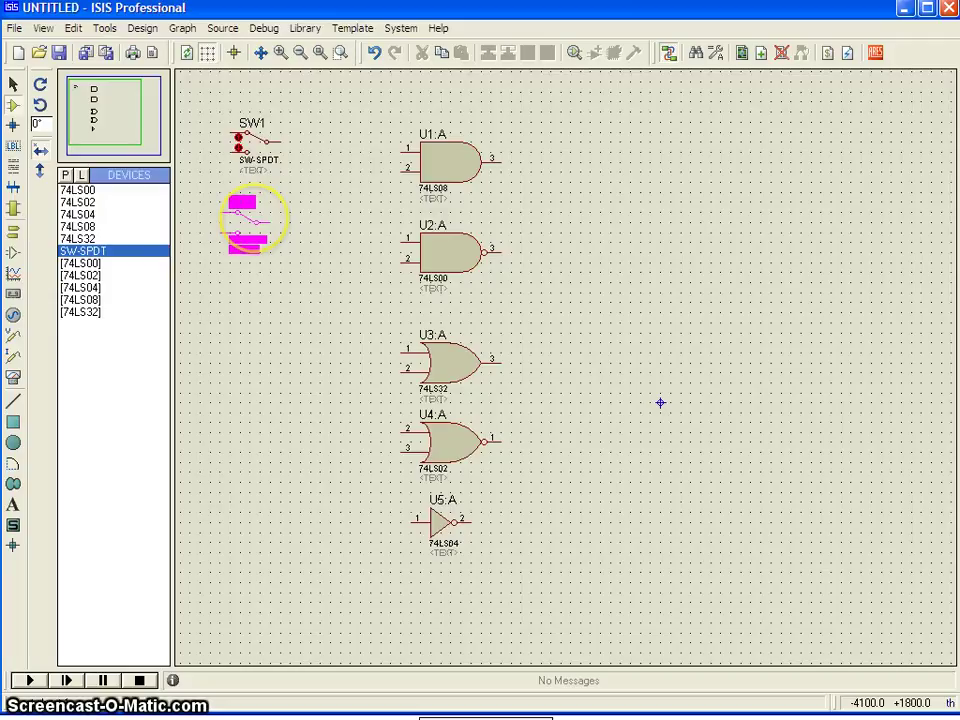
left_click(256, 222)
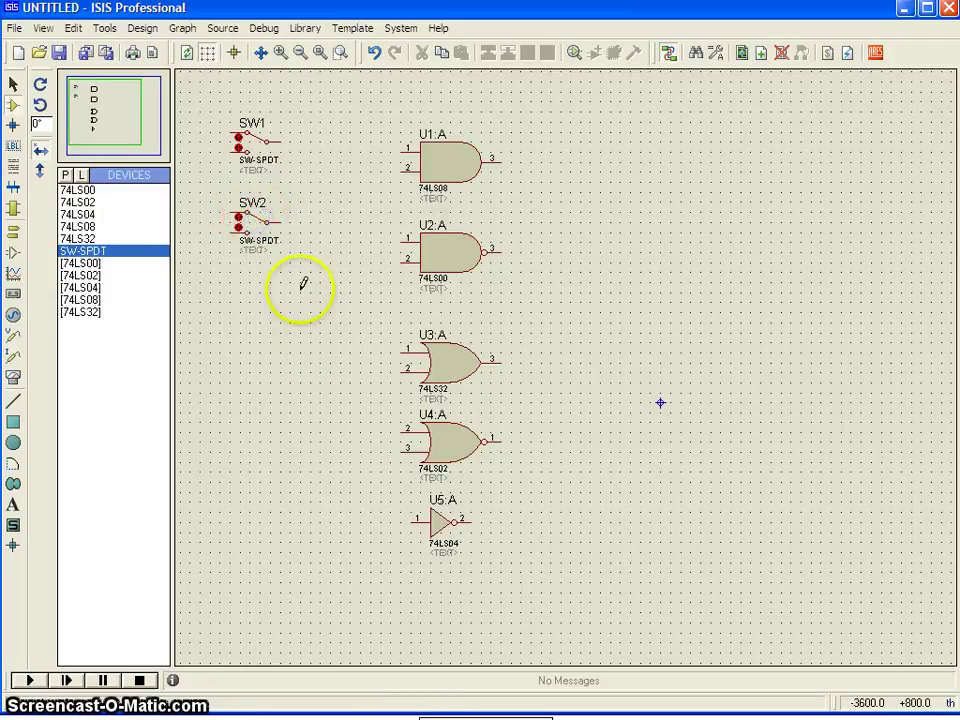
Move SW1 down level with the AND gate U1's first input and wire its common contact to pin 1
mouse_move(327, 138)
left_mouse_down()
mouse_move(377, 133)
mouse_move(396, 148)
mouse_move(342, 136)
left_mouse_up()
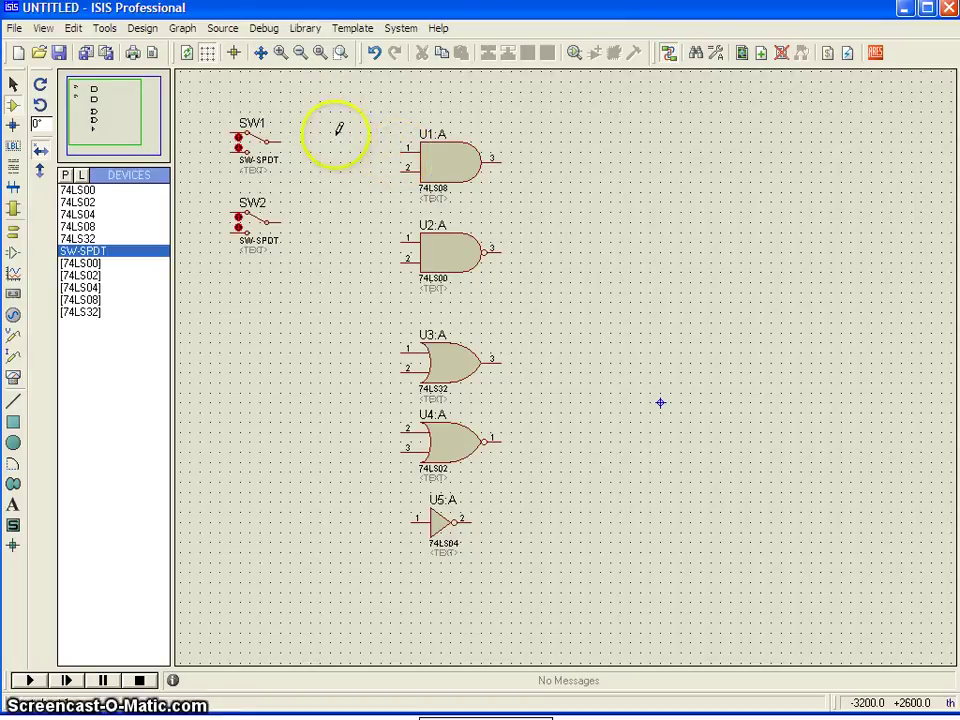
right_click(244, 139)
key("Escape")
left_click(309, 167)
left_click_drag(283, 148, 401, 158)
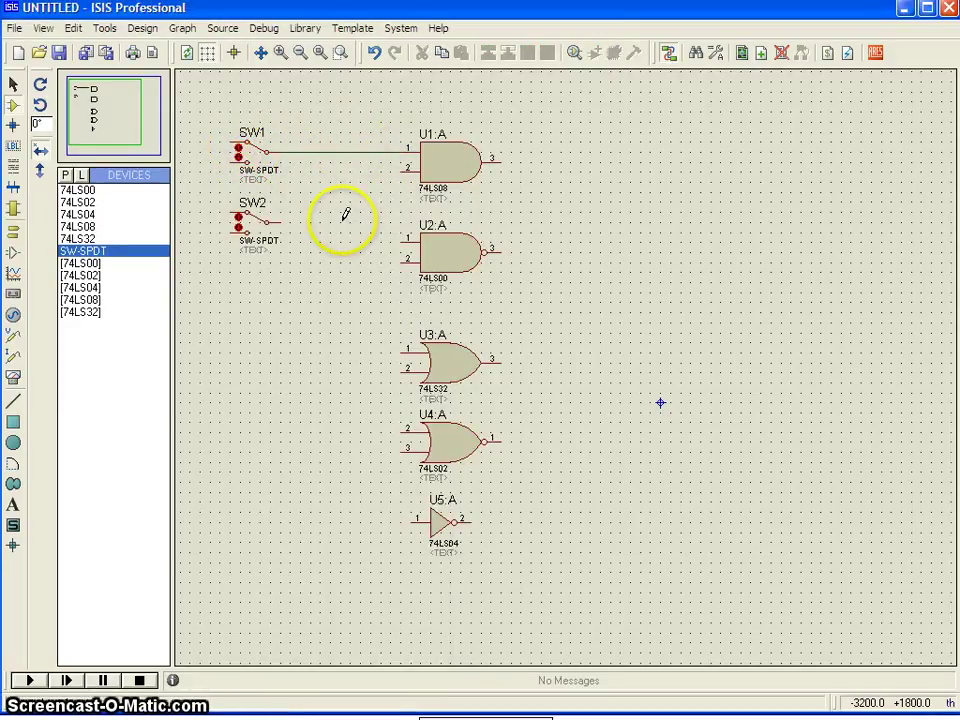
Branch SW1's wire to pin 1 of U2, pin 1 of U3, pin 2 of U4 and the inverter U5's input
left_click_drag(399, 236, 383, 152)
left_click(403, 355)
left_click_drag(403, 350, 381, 242)
left_click(407, 422)
left_click_drag(405, 424, 381, 352)
left_click(413, 518)
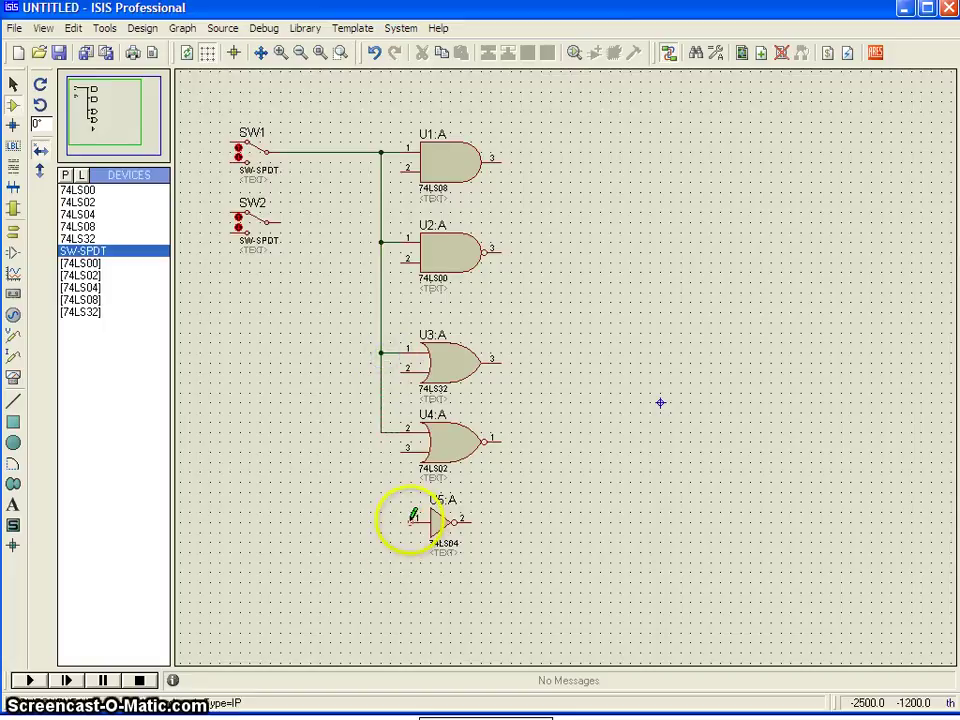
left_click_drag(412, 517, 386, 432)
left_click(383, 428)
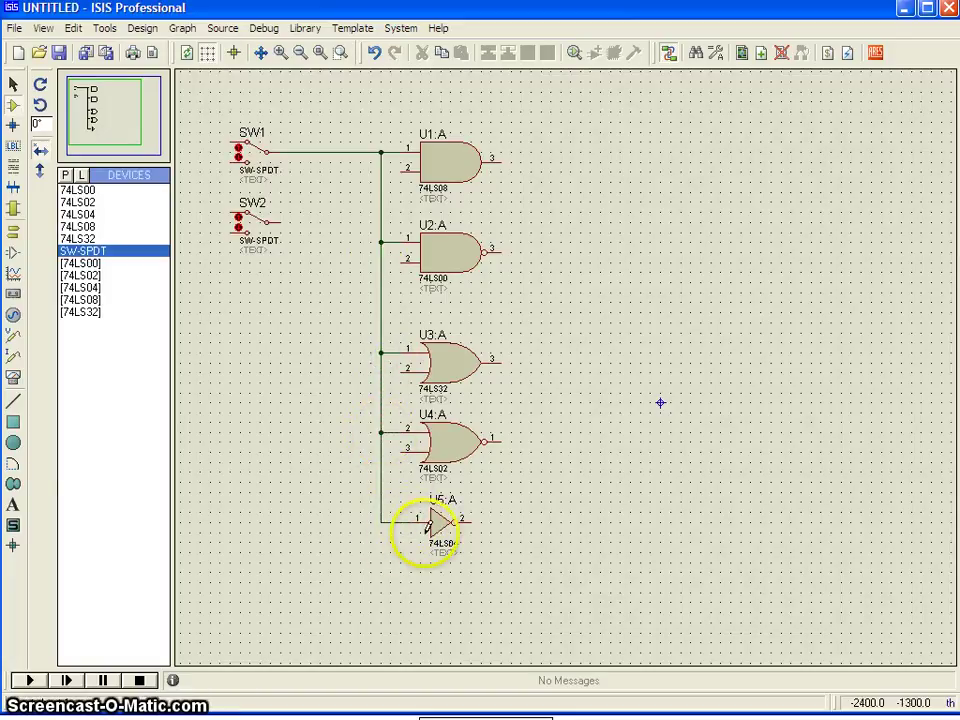
Wire pin 2 of the AND gate U1 to pin 2 of the NAND gate U2, routed to the left of SW1's vertical line
left_click(406, 168)
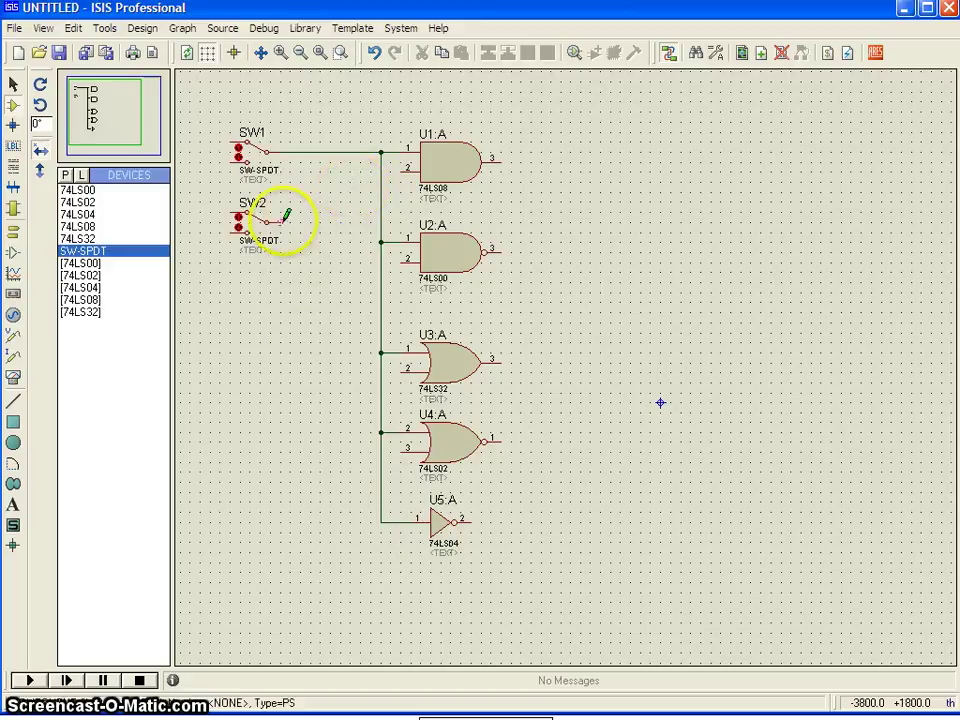
left_click(407, 262)
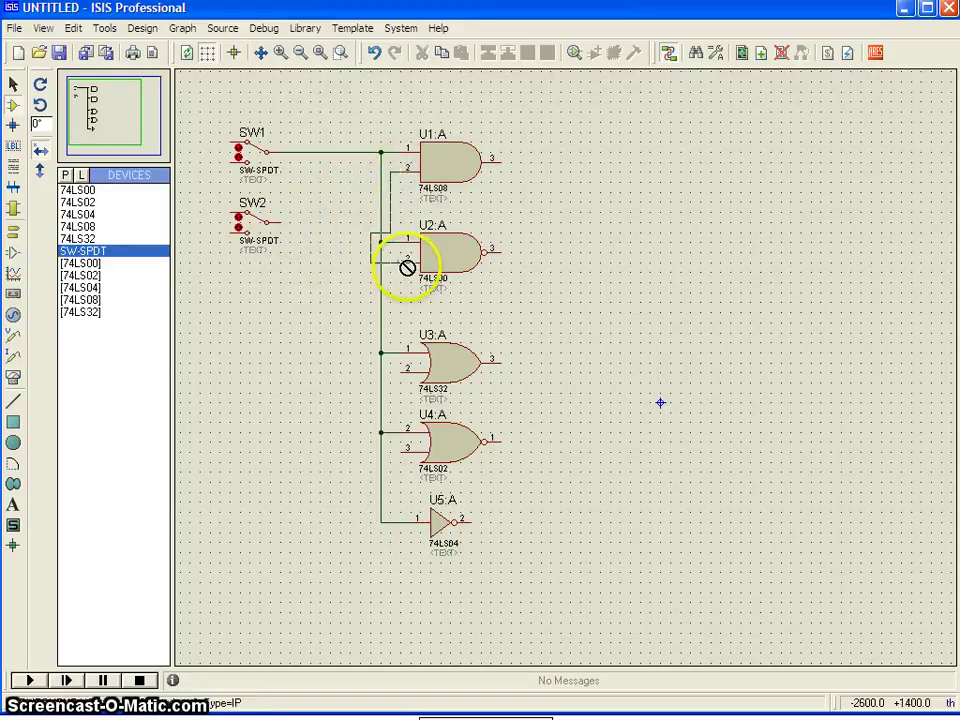
left_click(361, 174)
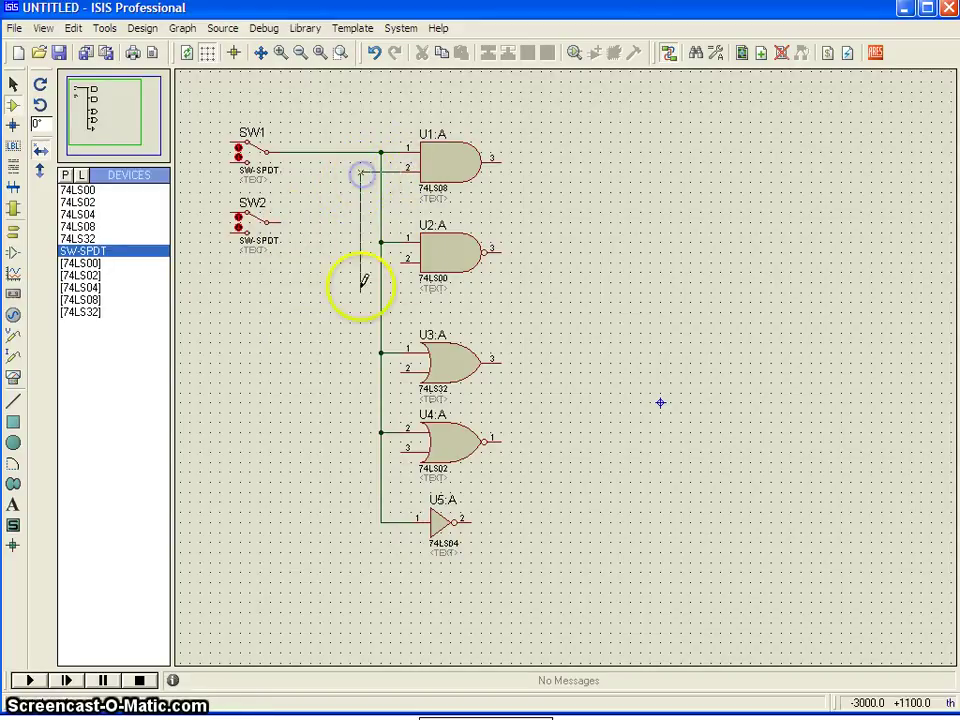
left_click(401, 262)
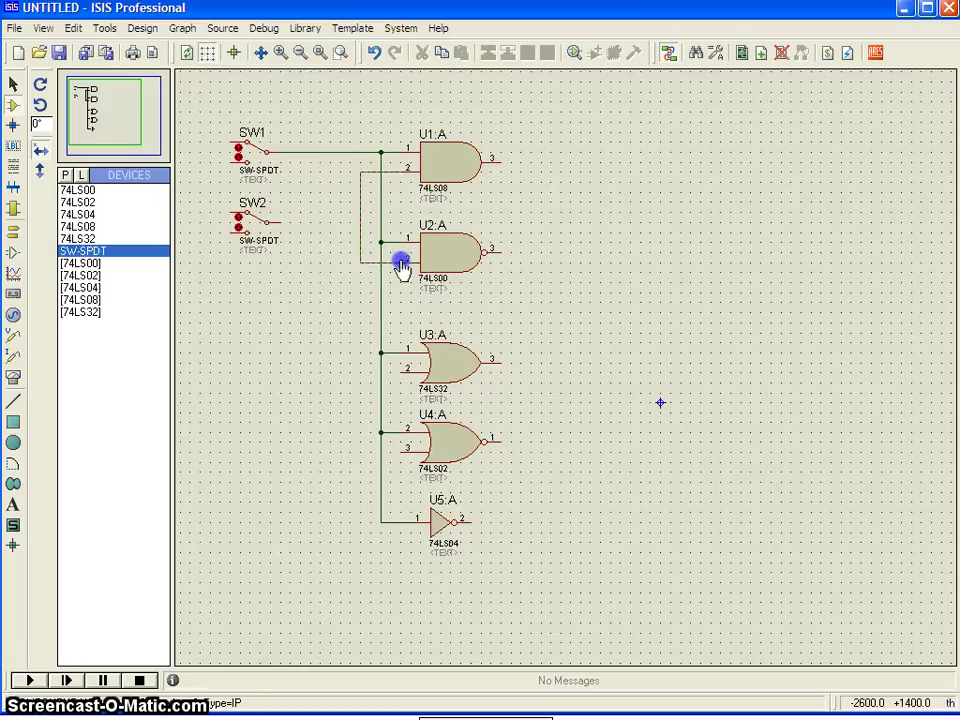
Connect SW2's common contact to the wire between the two pin 2 inputs and extend it to U3 pin 2 and U4 pin 3
left_click(289, 220)
left_click(363, 228)
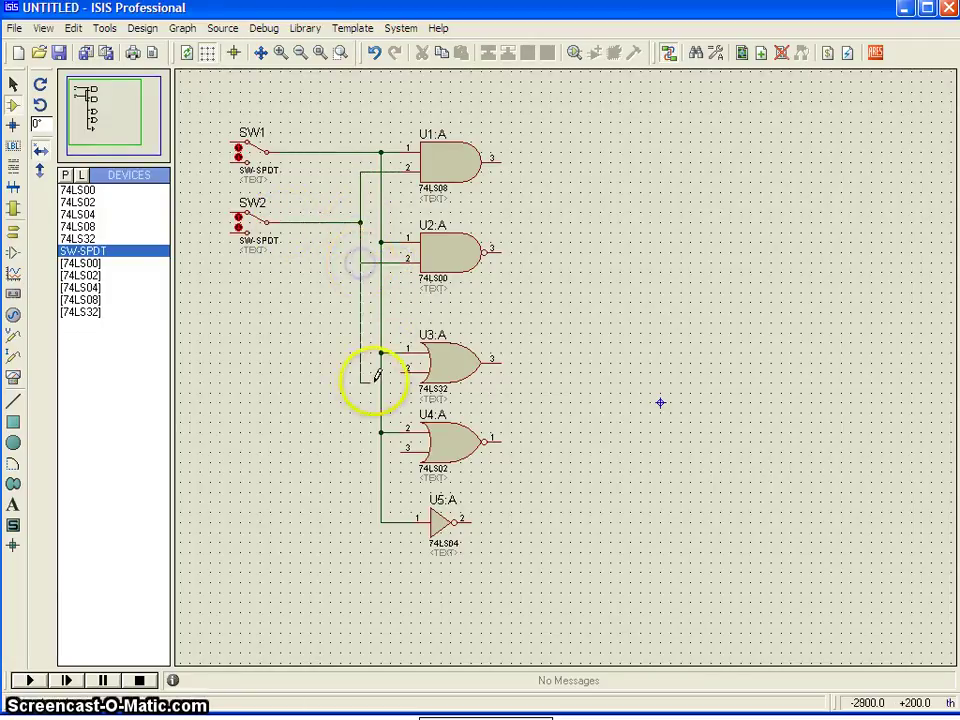
left_click(400, 374)
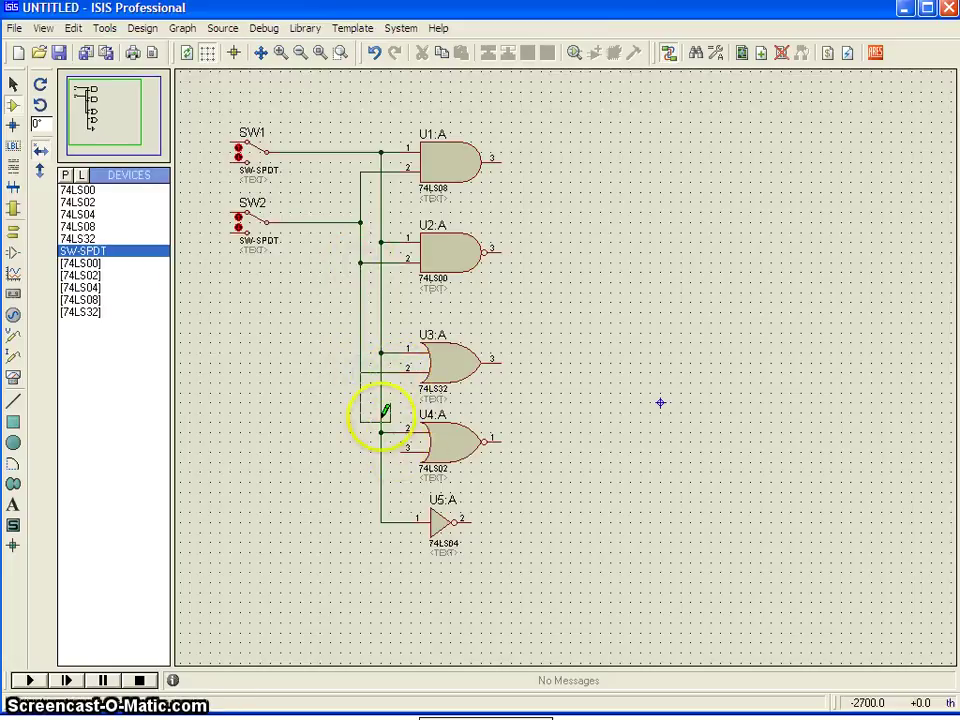
left_click(404, 452)
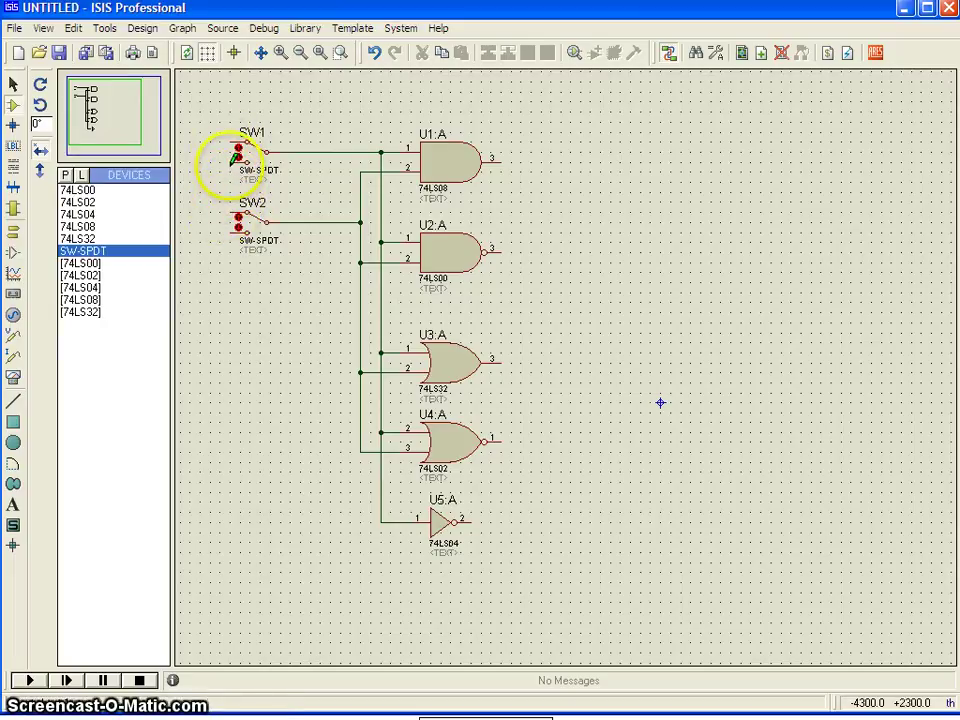
Cross-wire the contacts of SW1 and SW2, and connect a GROUND terminal below them to the line from SW1's upper to SW2's lower contact
left_click_drag(233, 159, 231, 226)
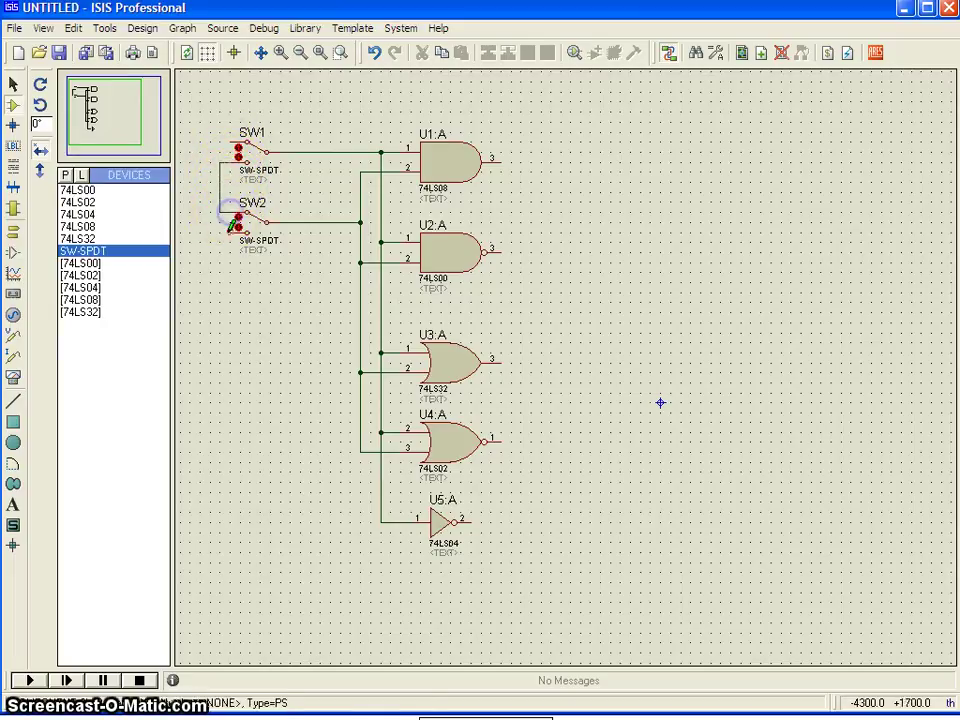
left_click(229, 231)
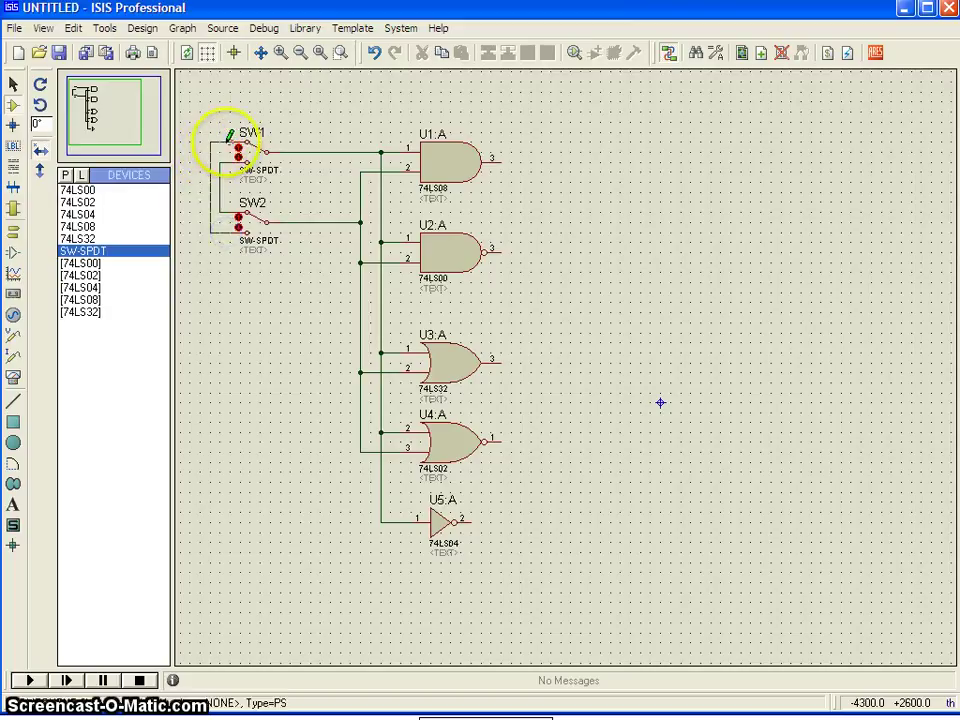
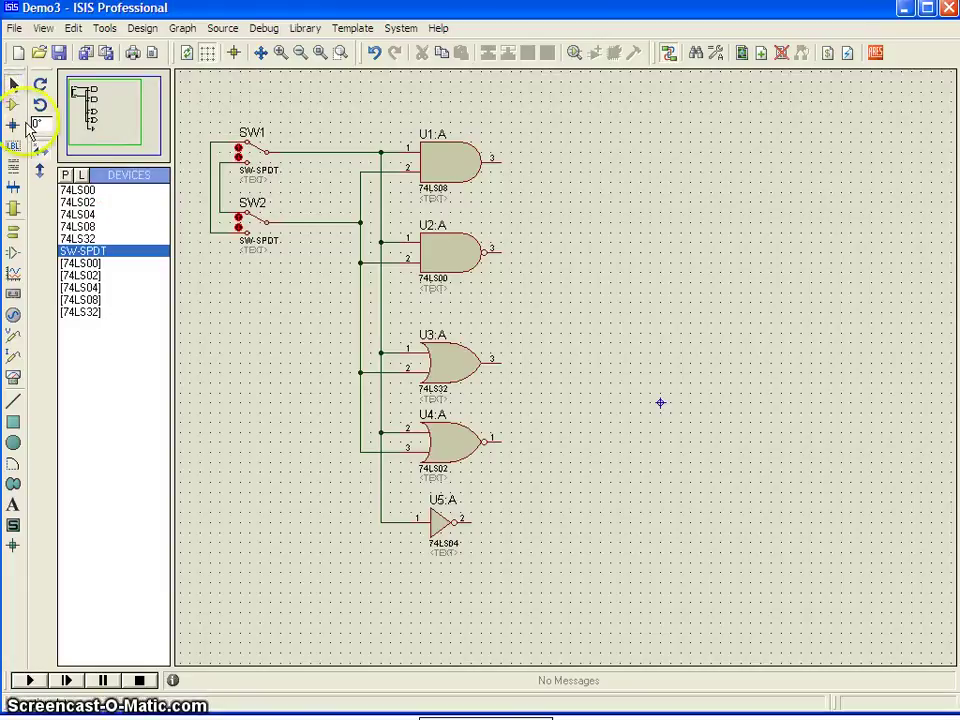
left_click(14, 233)
left_click(88, 252)
left_click(203, 294)
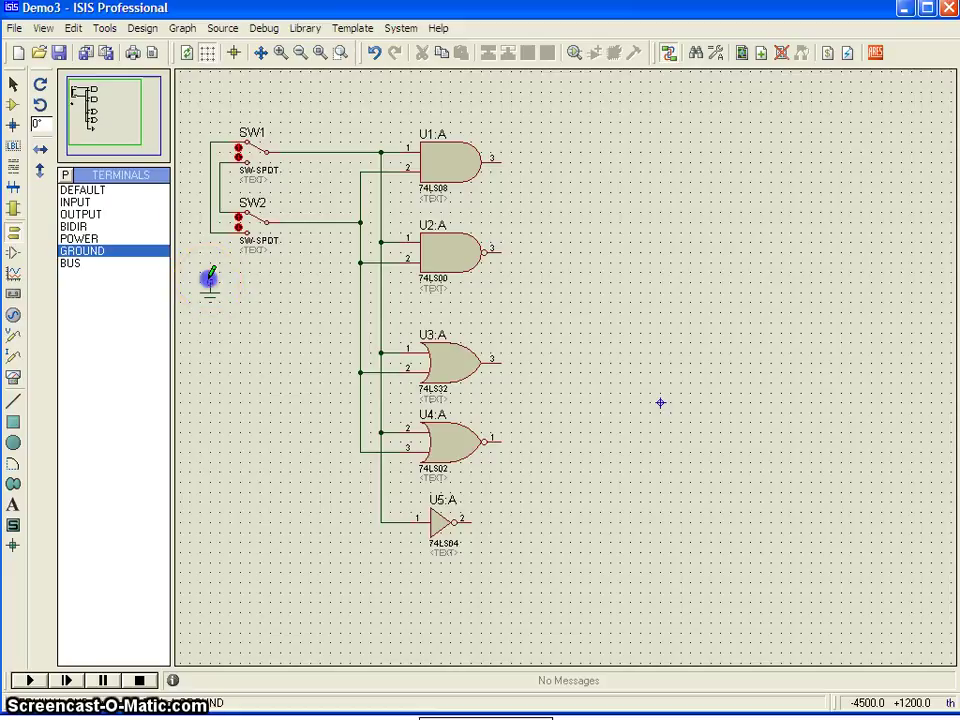
left_click_drag(211, 274, 212, 230)
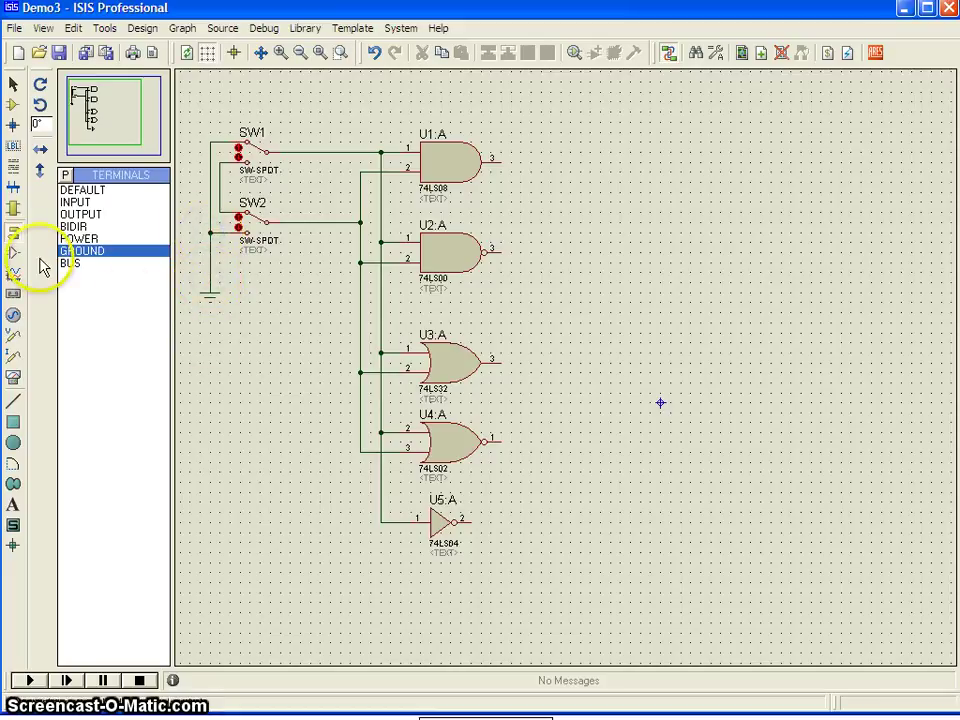
Place a POWER terminal above SW1 and wire it to SW1's lower contact
left_click(79, 240)
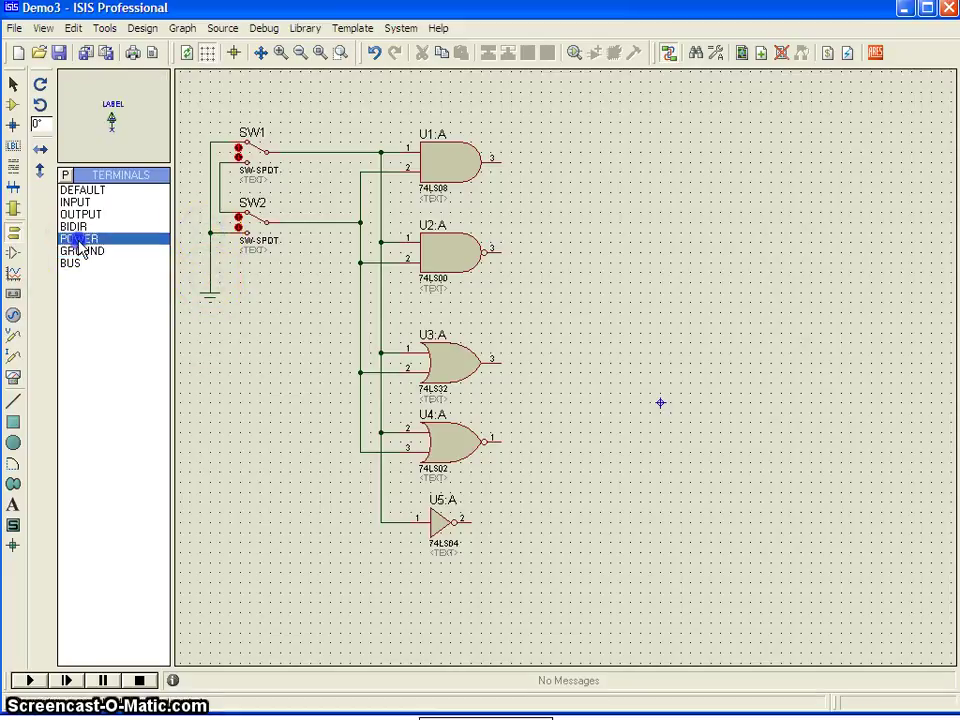
left_click(223, 111)
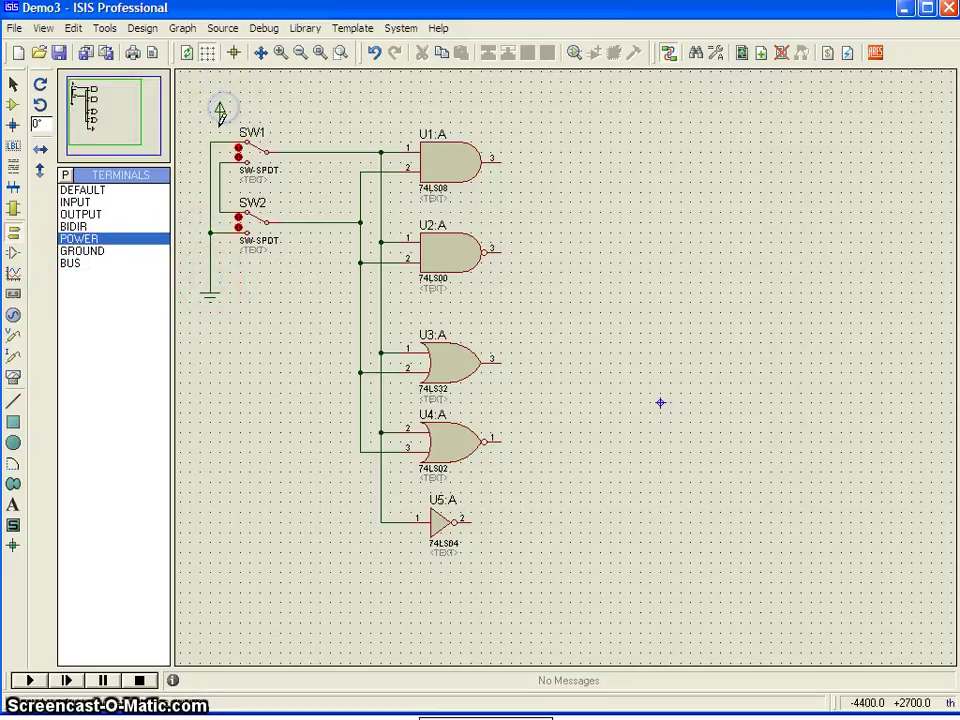
left_click_drag(221, 113, 224, 156)
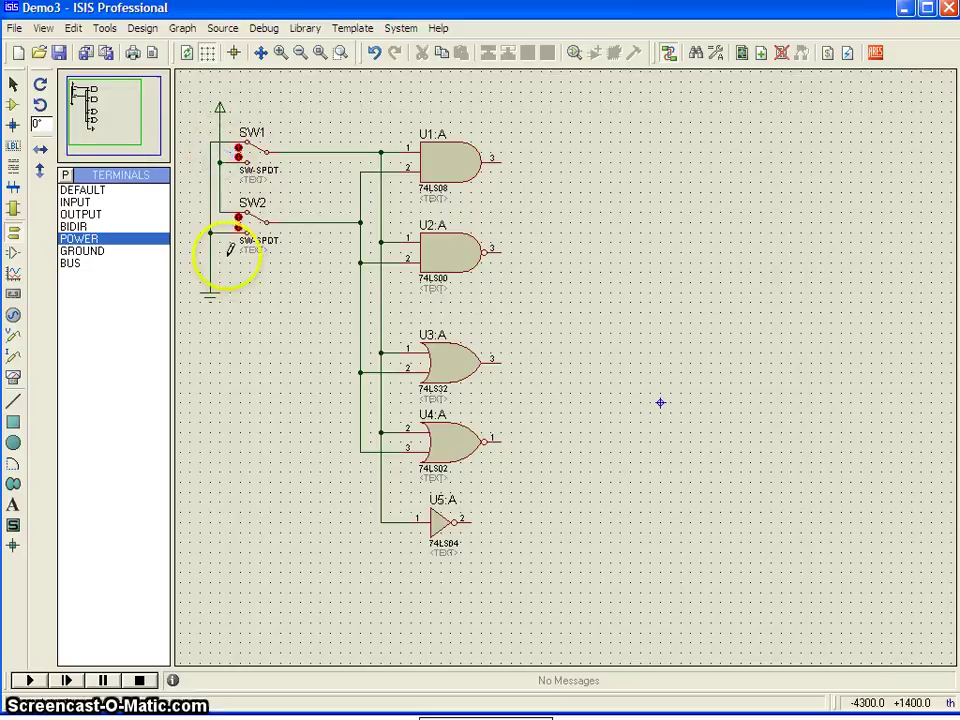
Examine the wiring from the power and ground terminals through SW1 and SW2 to the gate inputs
left_click(338, 55)
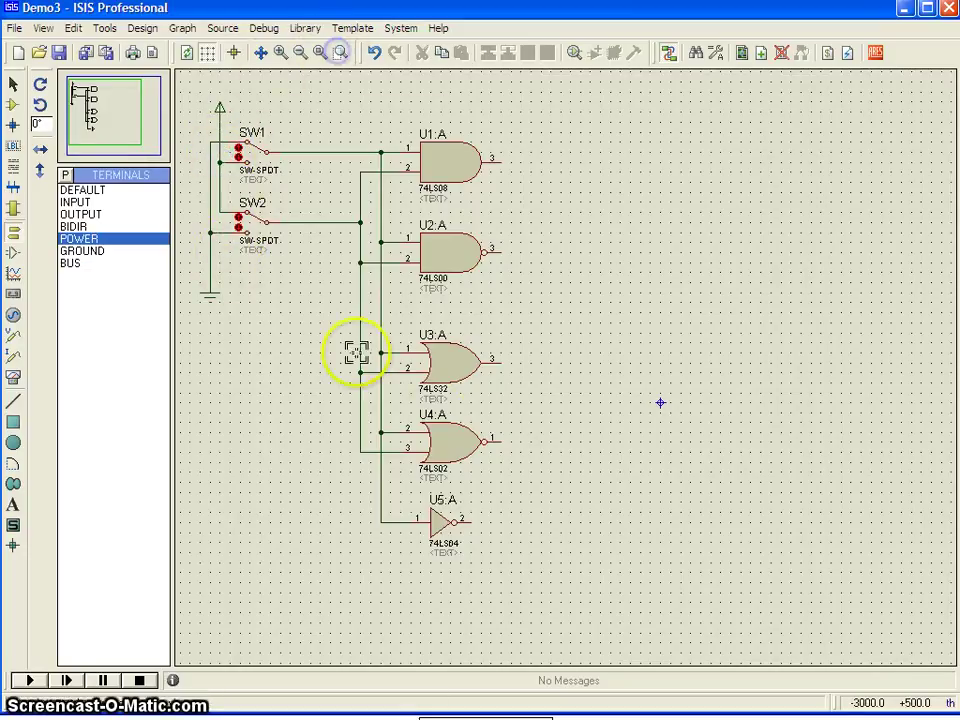
left_click_drag(190, 92, 508, 317)
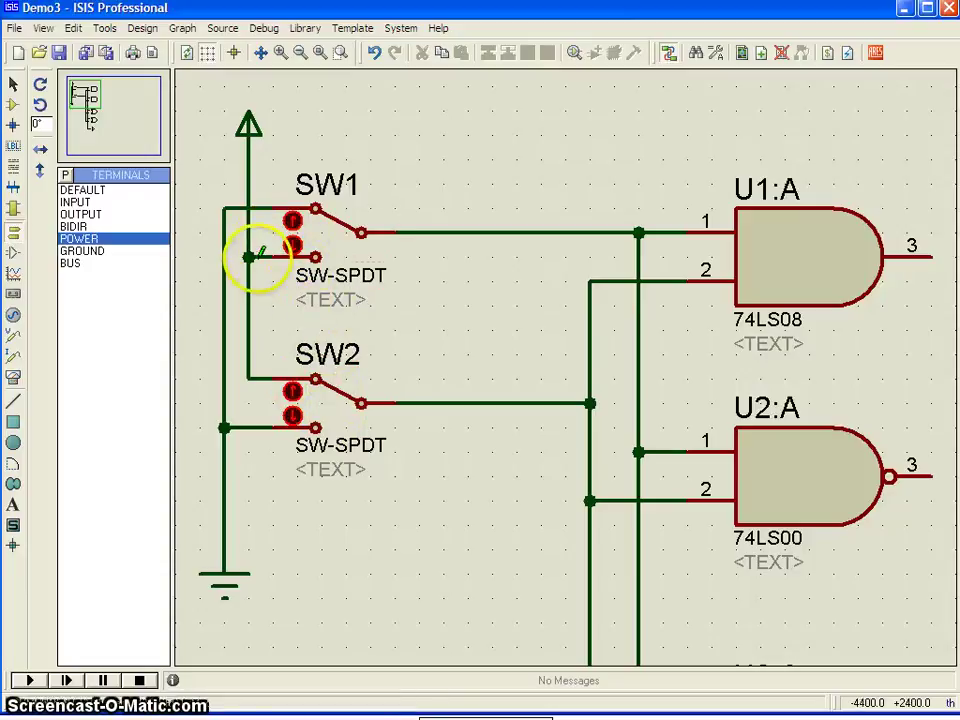
left_click(291, 244)
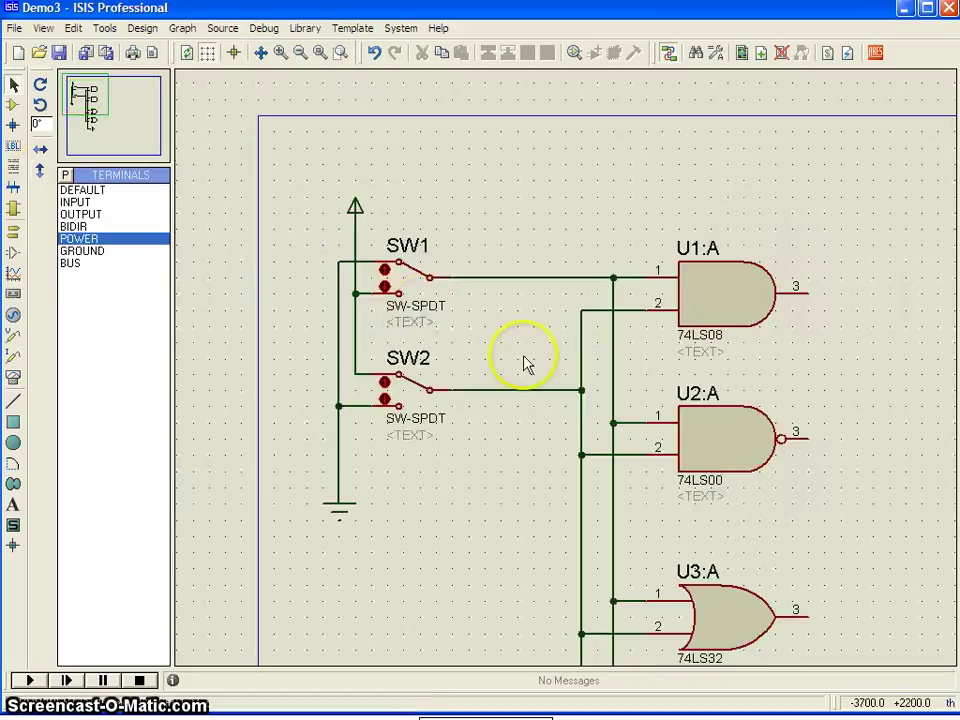
scroll(525, 360, "down", 1)
scroll(705, 475, "down", 1)
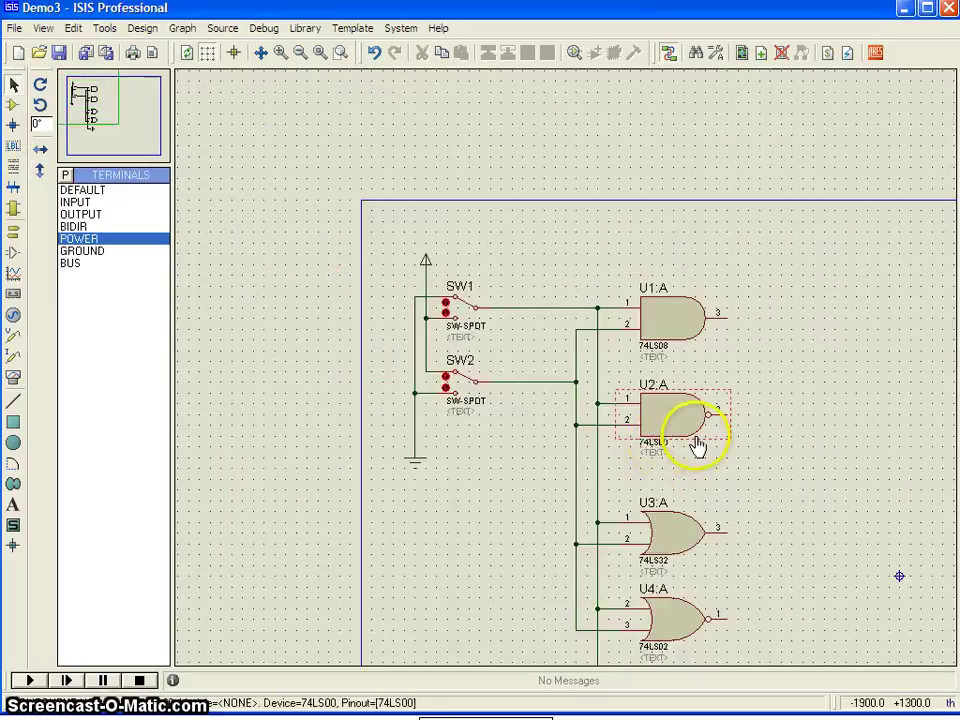
scroll(696, 446, "up", 1)
scroll(567, 387, "down", 1)
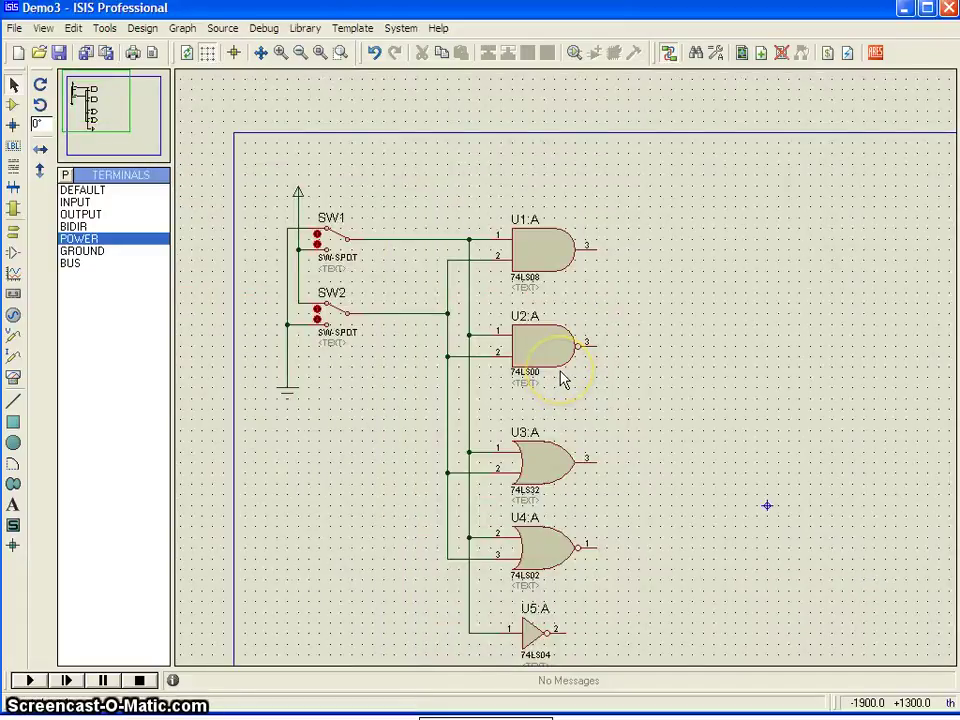
left_click_drag(437, 240, 485, 244)
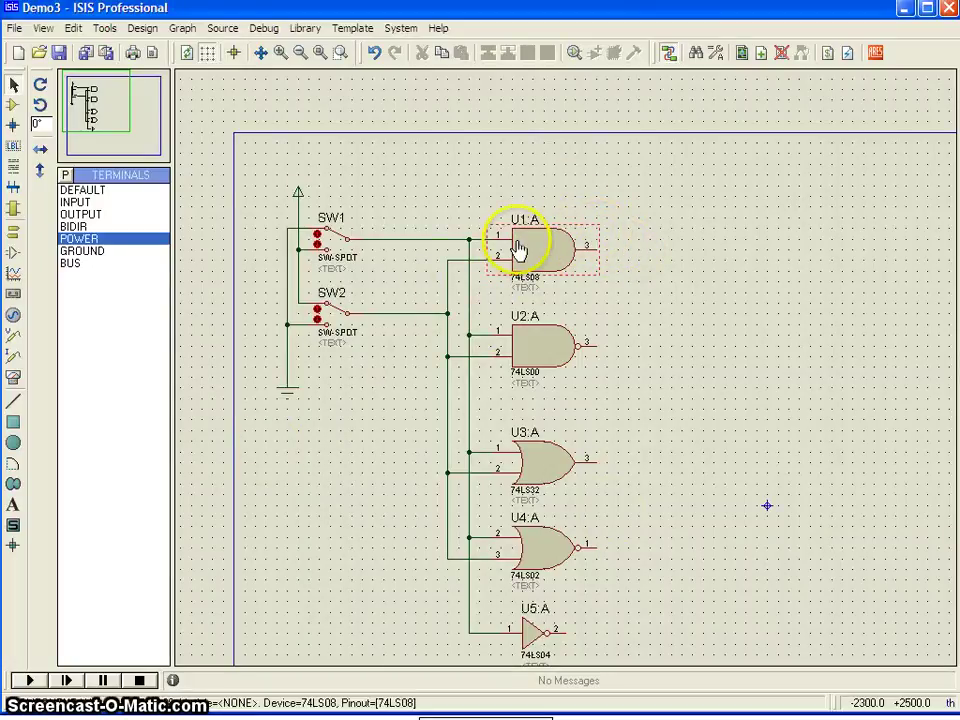
Save the design and run the simulation with SW2 switched to its ground contact
left_click(60, 53)
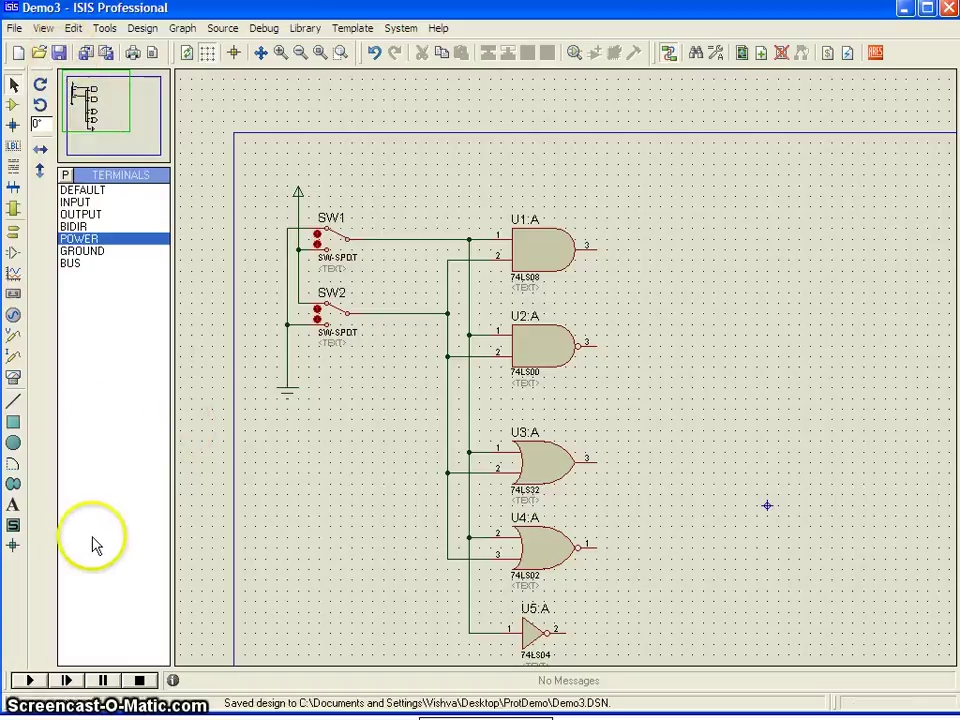
left_click(31, 681)
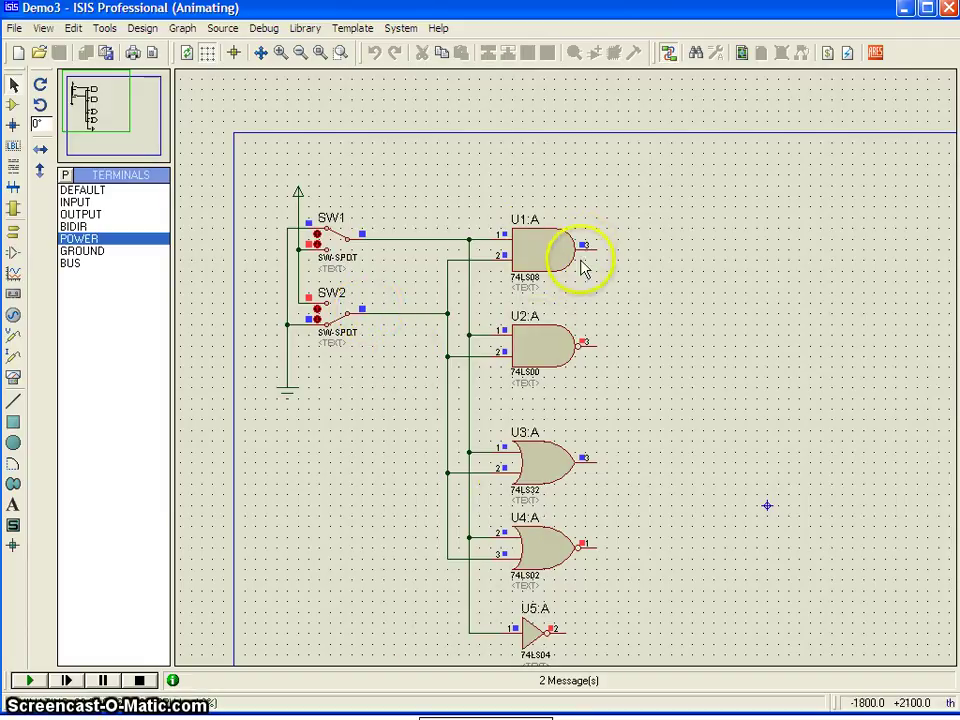
Switch to the browser's Basic Logic Gates page and check the AND and OR gate truth tables
key("alt+Tab")
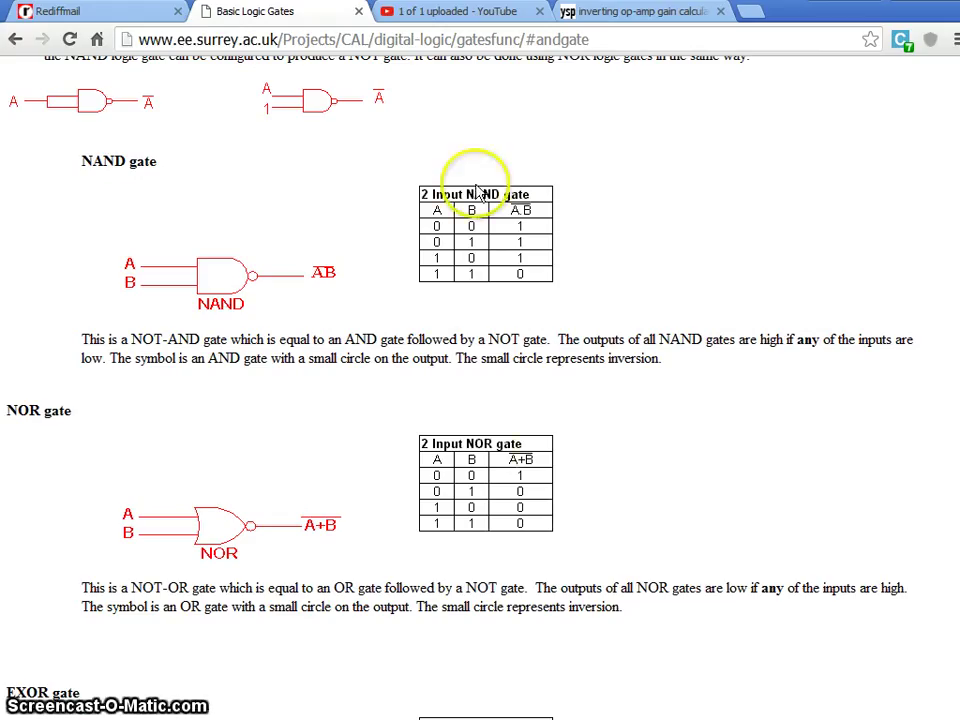
scroll(325, 283, "up", 2)
scroll(325, 283, "up", 10)
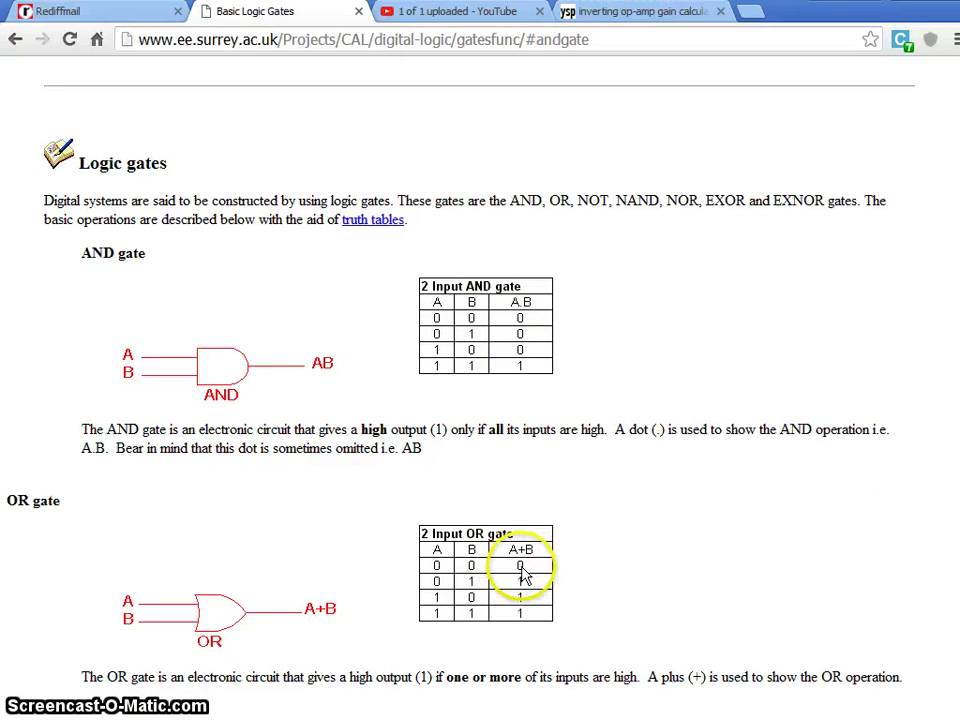
Check the truth tables of the NOT, NAND, NOR and EXOR gates on the Basic Logic Gates page
scroll(522, 575, "down", 3)
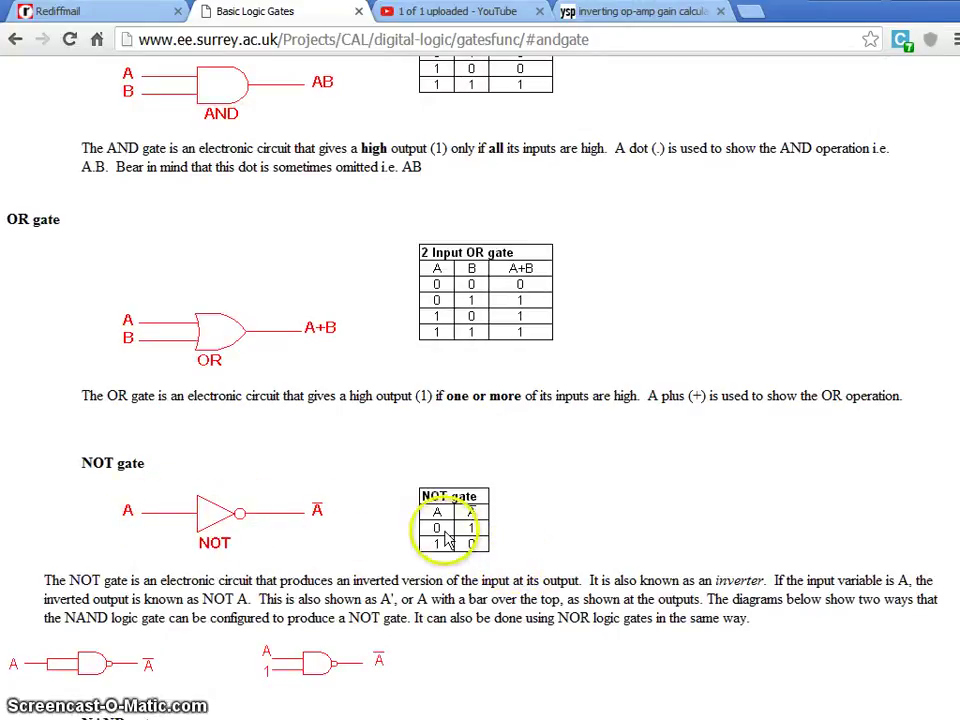
scroll(474, 541, "down", 3)
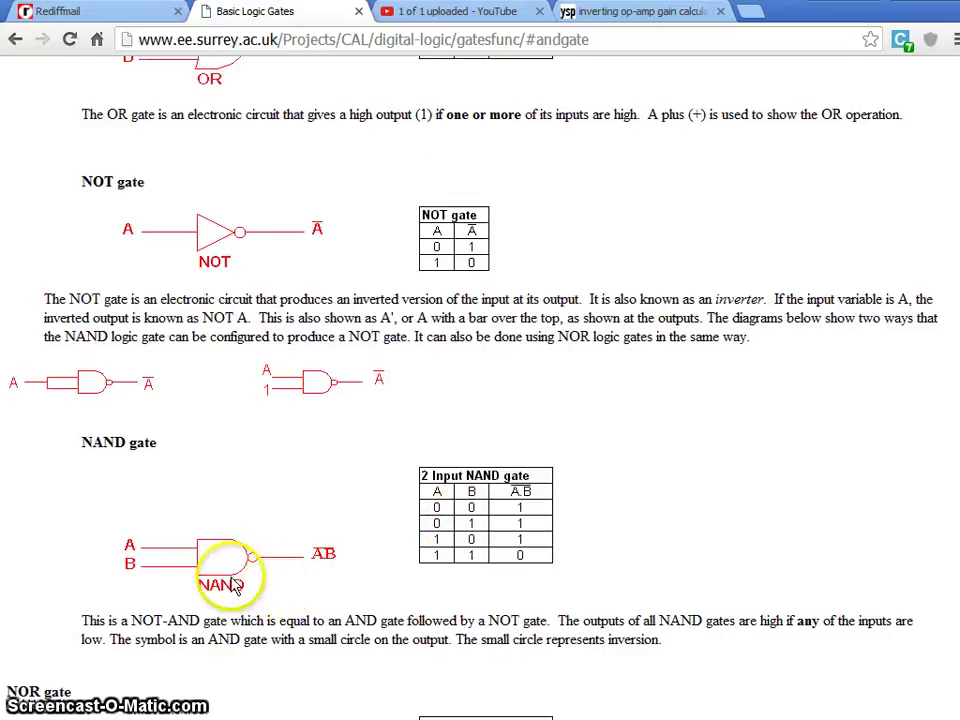
scroll(528, 517, "down", 4)
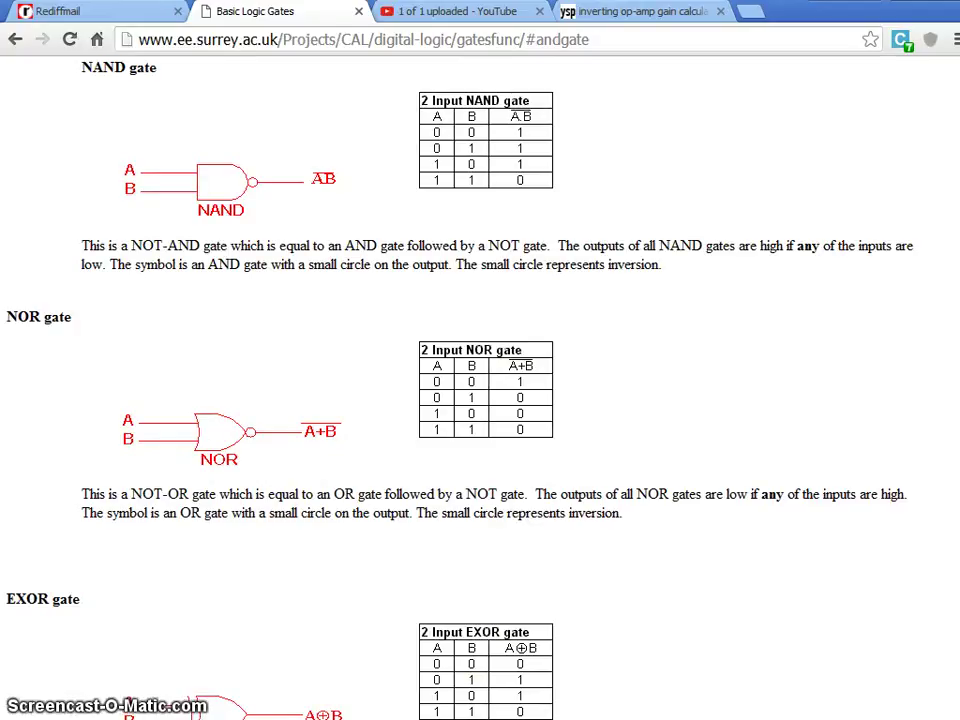
Switch back to ISIS and set SW1 to its power contact in the running simulation to check the gate outputs
key("alt+Tab")
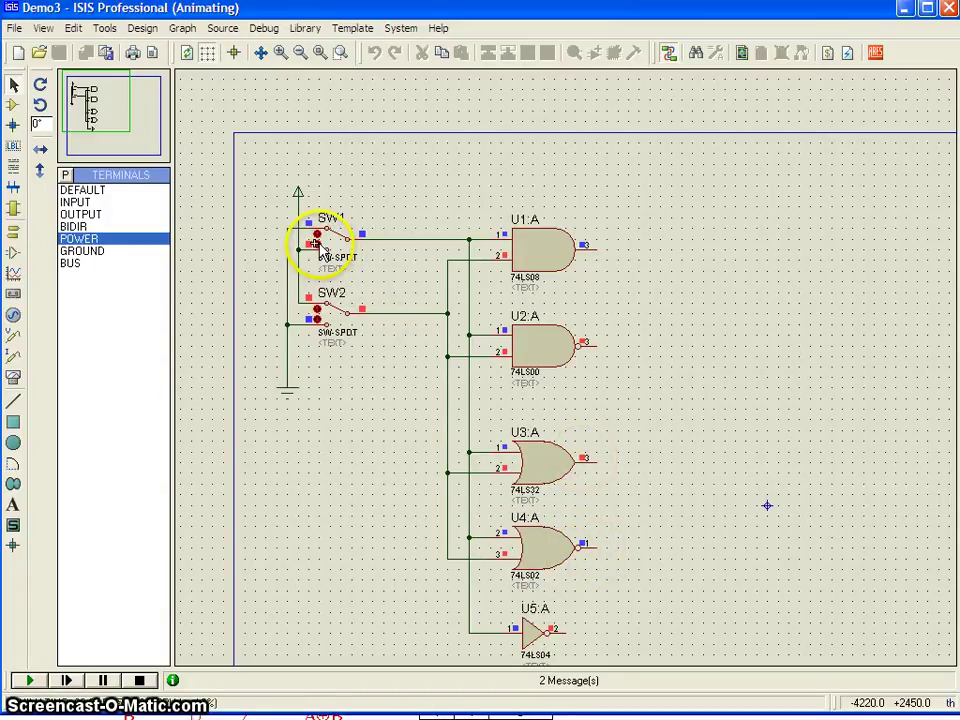
left_click(320, 246)
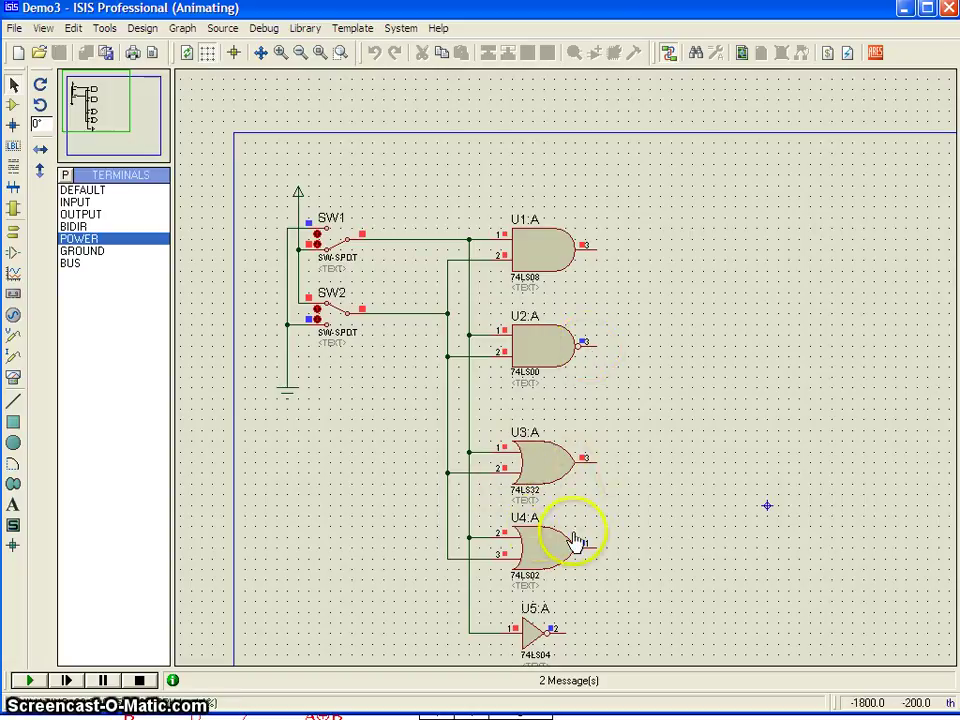
left_click(318, 318)
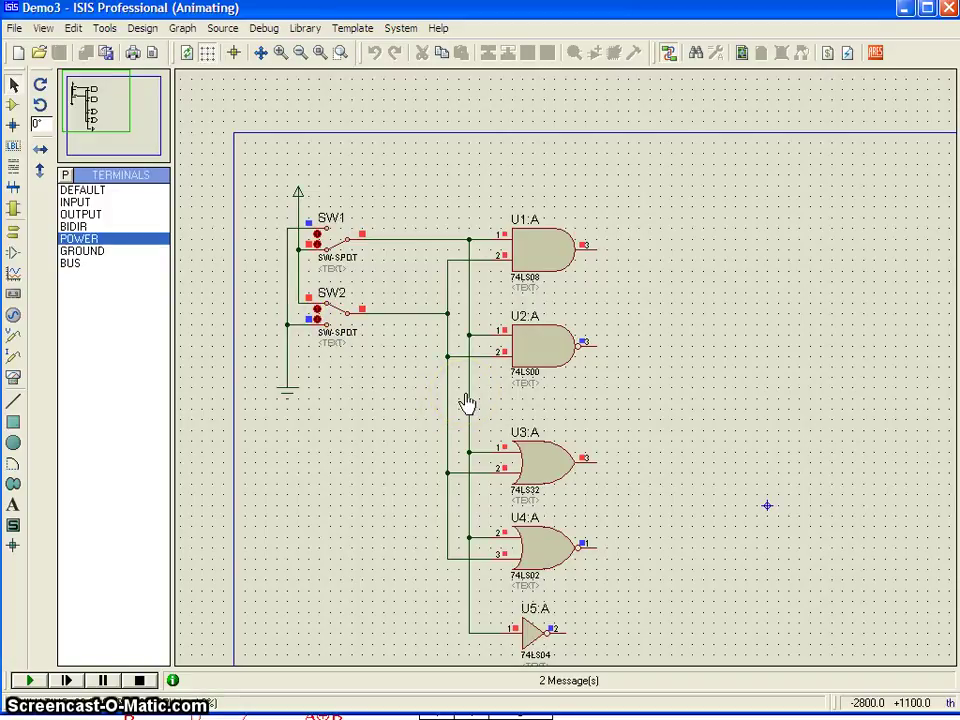
Stop the simulation and create a new design from the DEFAULT template
left_click(14, 30)
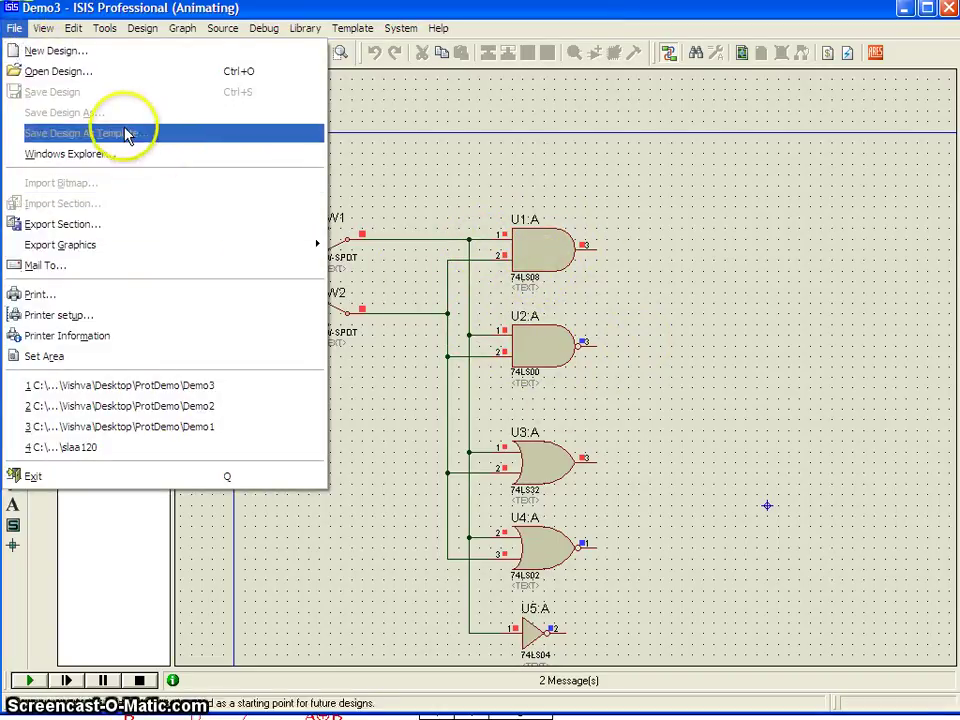
left_click(449, 183)
left_click(139, 680)
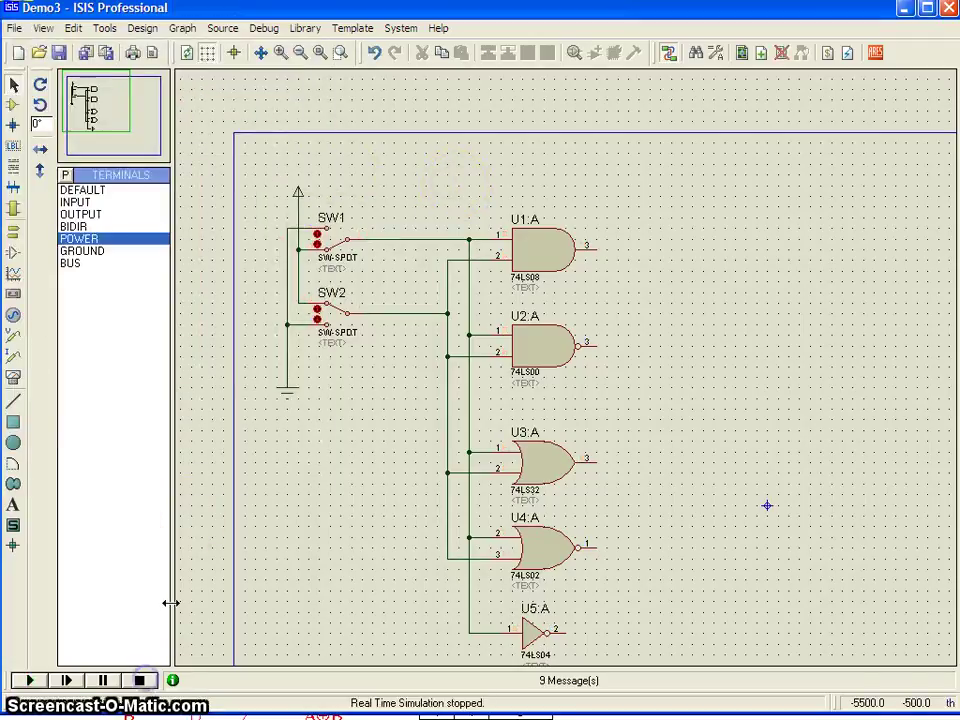
left_click(14, 30)
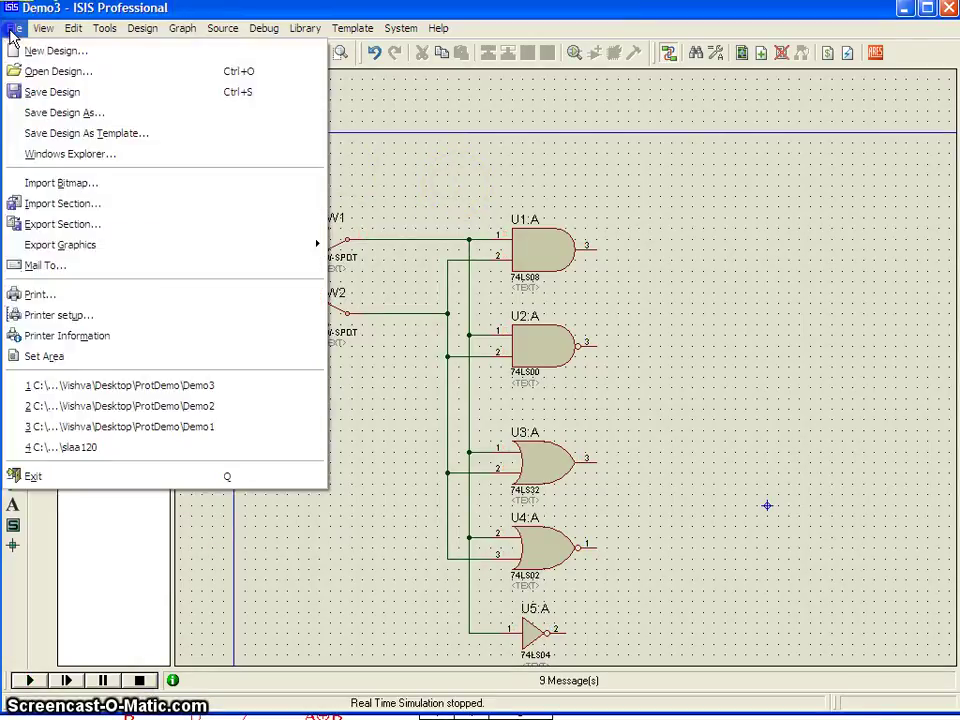
left_click(32, 52)
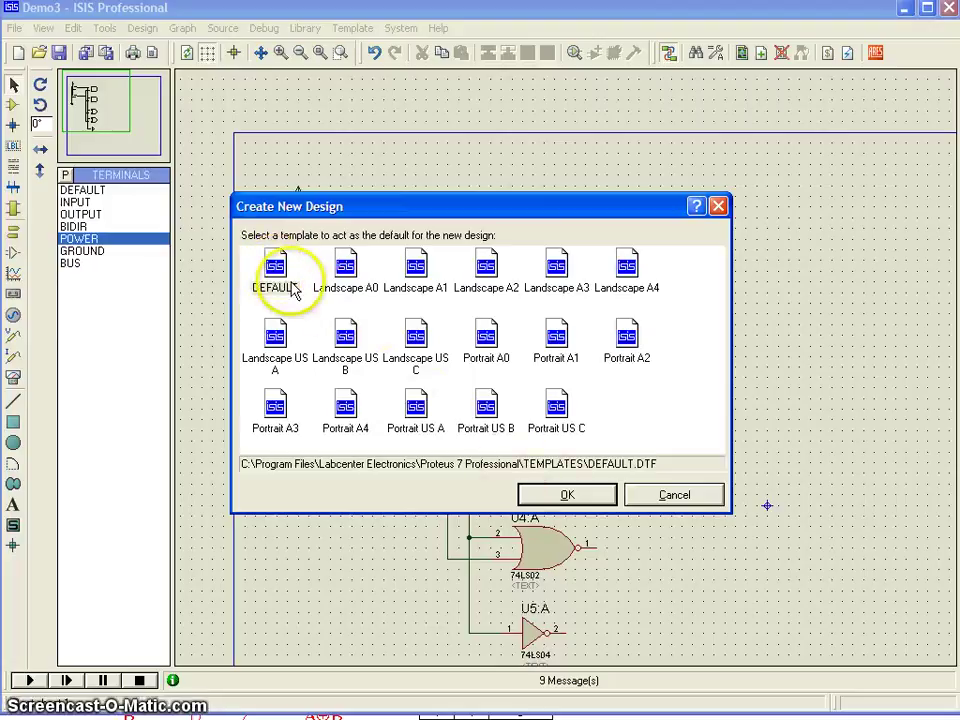
left_click(542, 489)
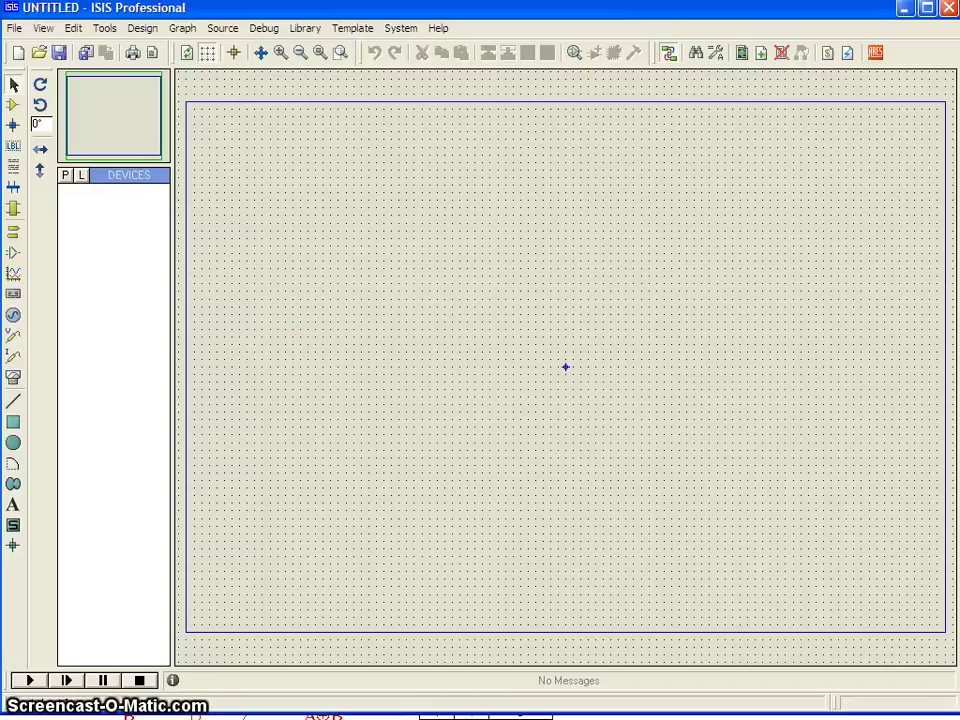
Review the op-amp task on the workshop slide, and open the browser's inverting op-amp gain calculator page
key("alt+Tab")
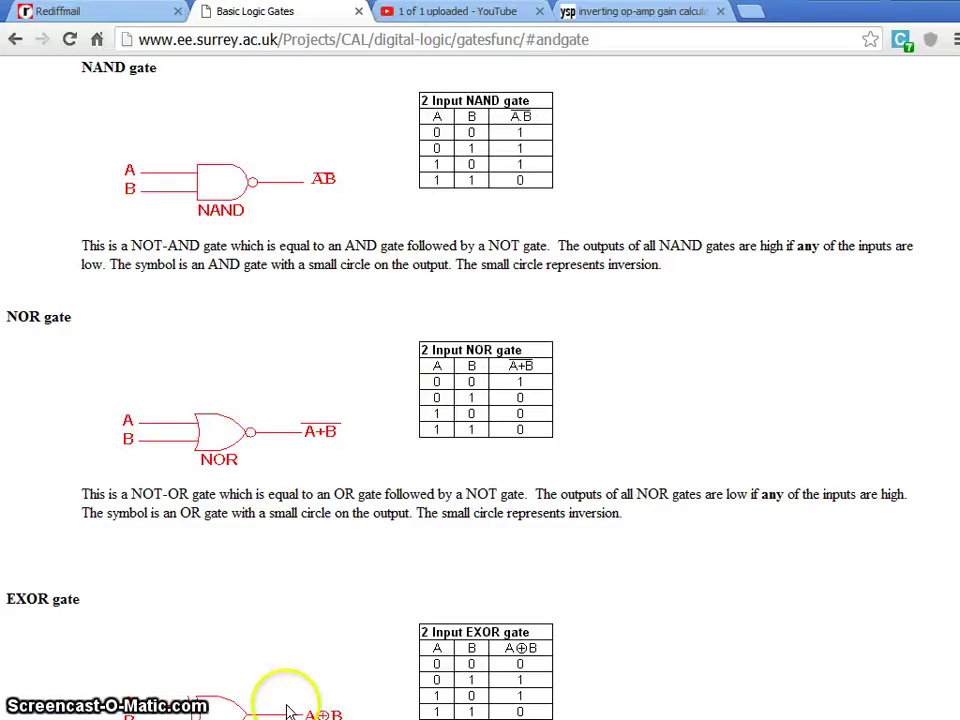
key("alt+Tab")
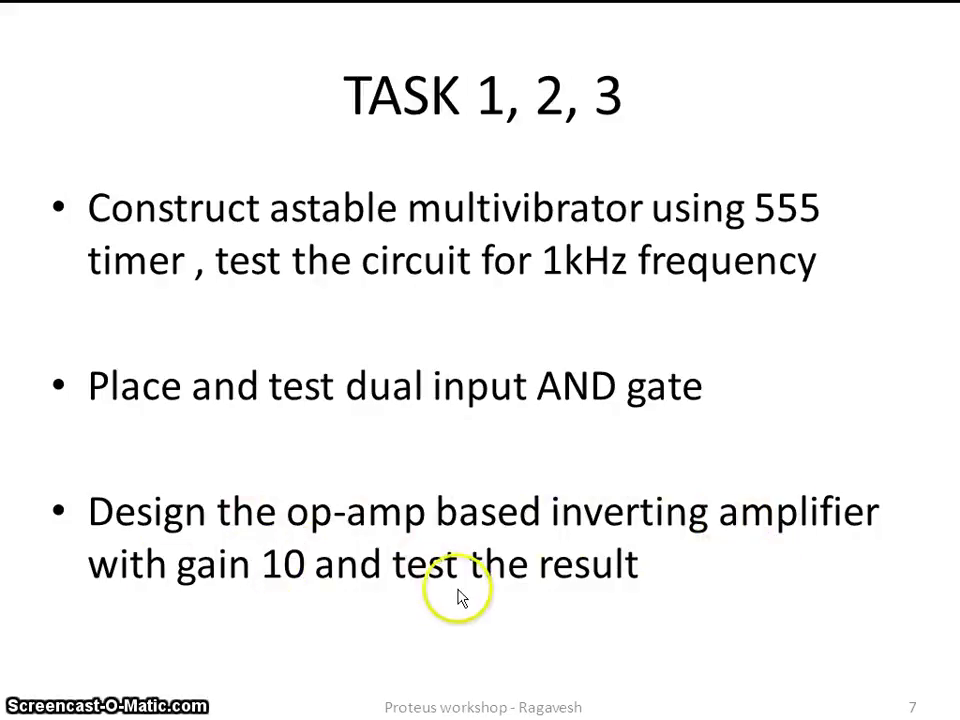
key("alt+Tab")
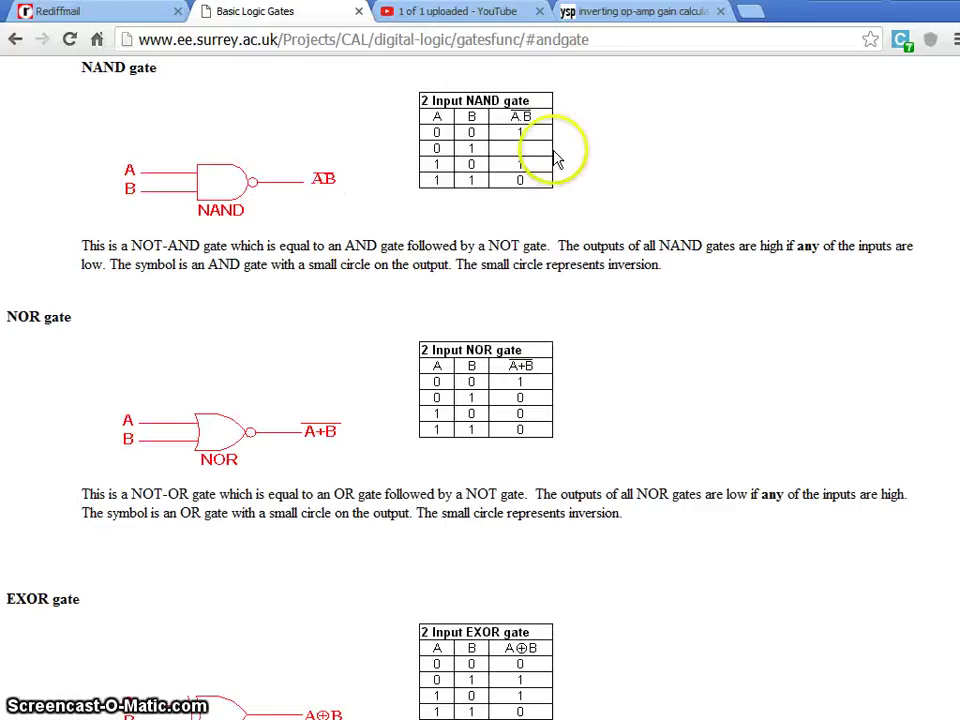
left_click(607, 15)
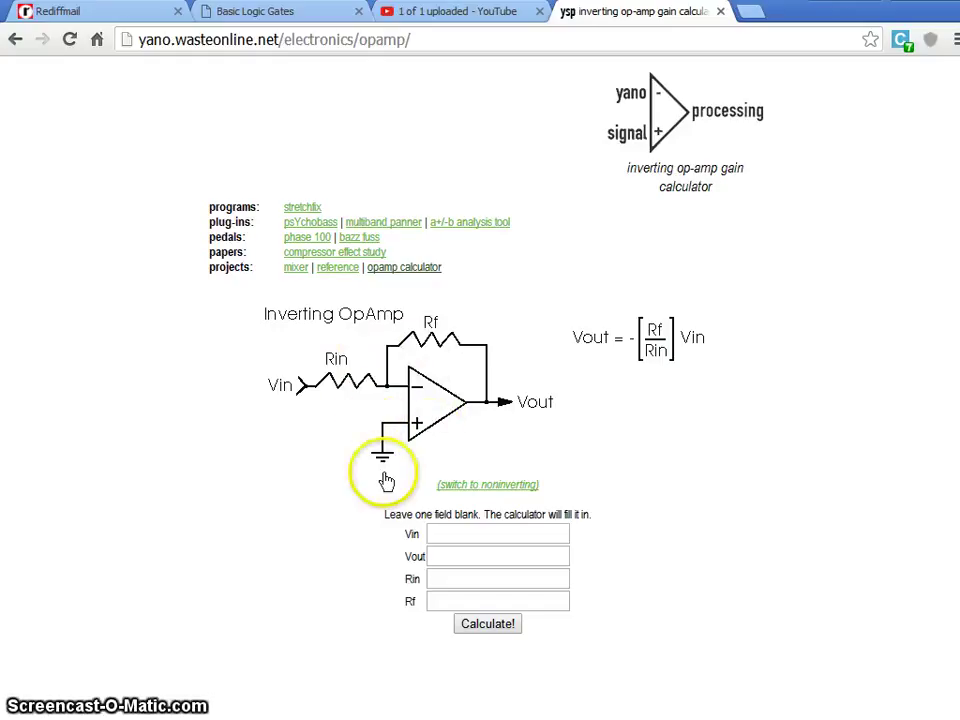
Try to calculate the op-amp resistors from Vin .5 and Vout 5
left_click(442, 534)
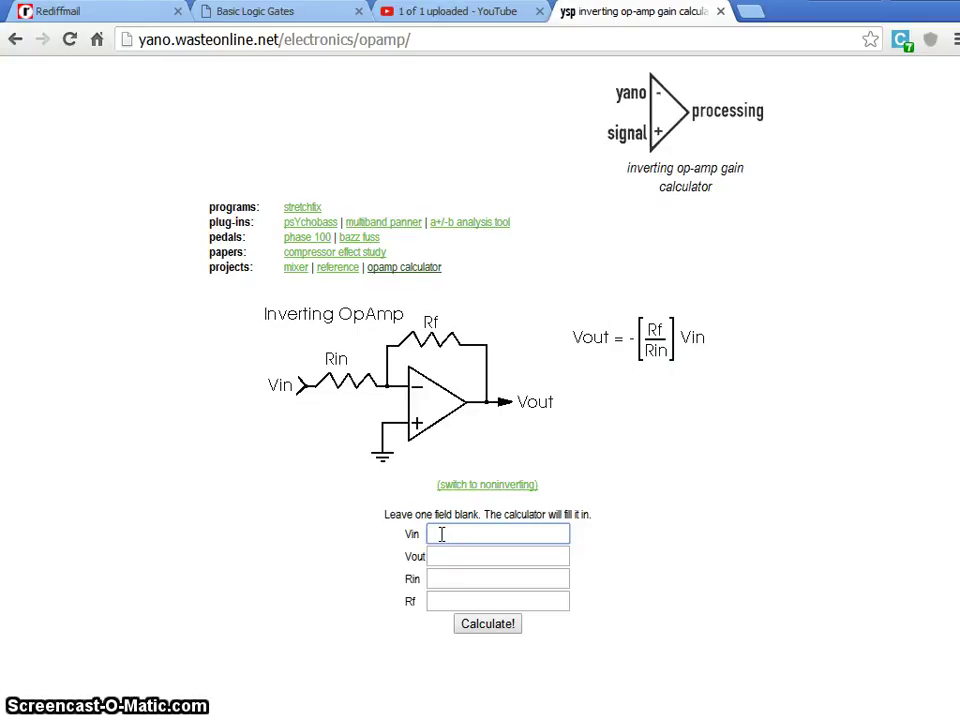
left_click(441, 555)
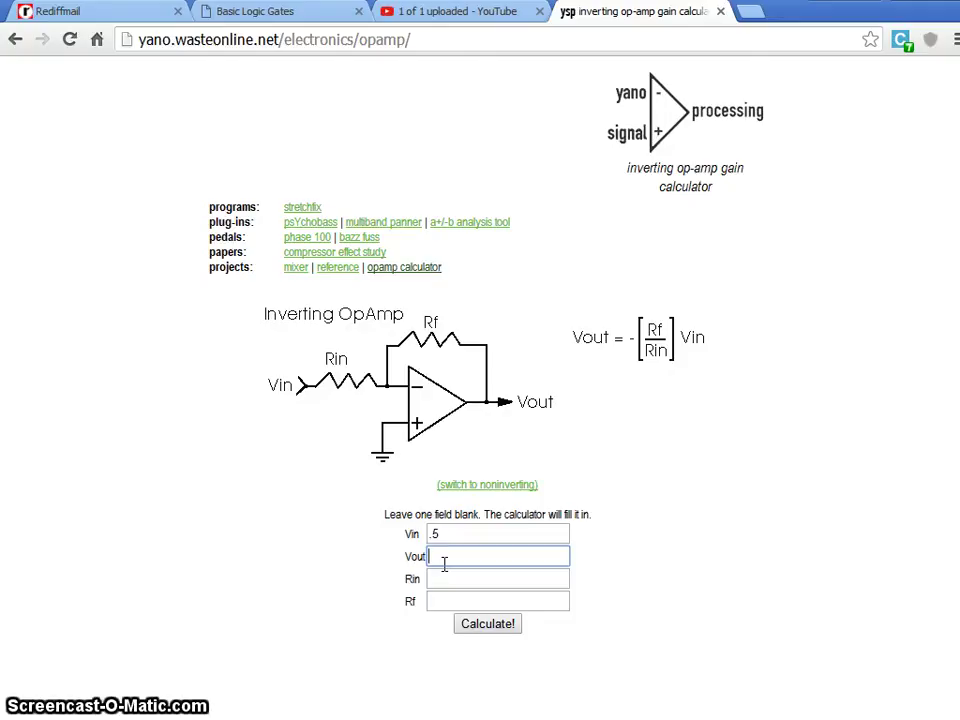
left_click(497, 625)
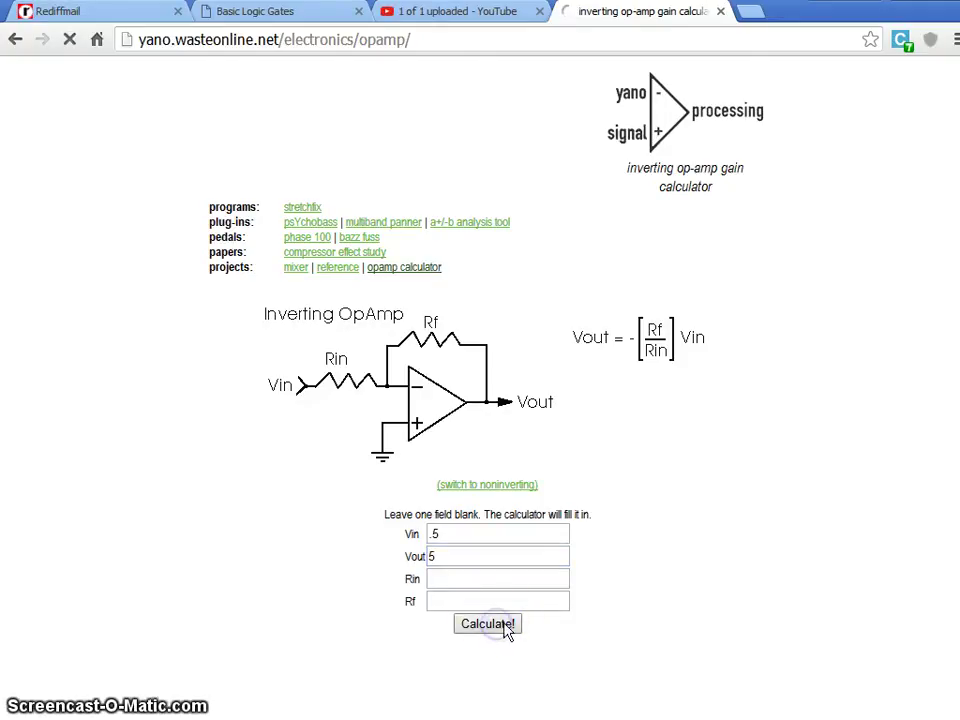
left_click(253, 432)
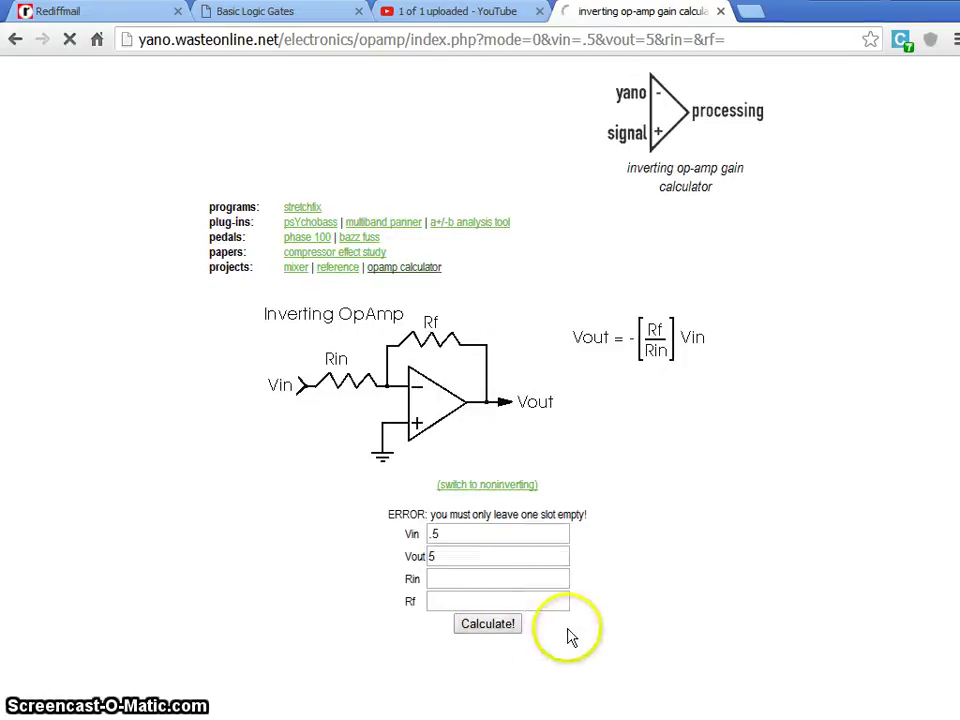
Try to calculate Rf with Rin set to 10k, and check the inverting gain formula
left_click(467, 580)
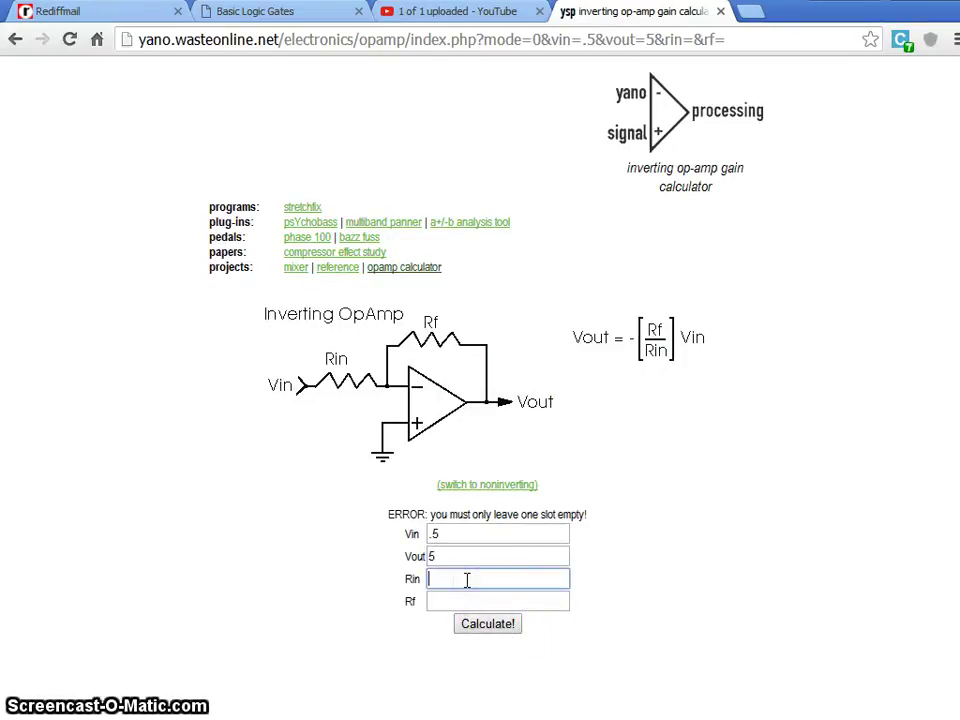
left_click(485, 624)
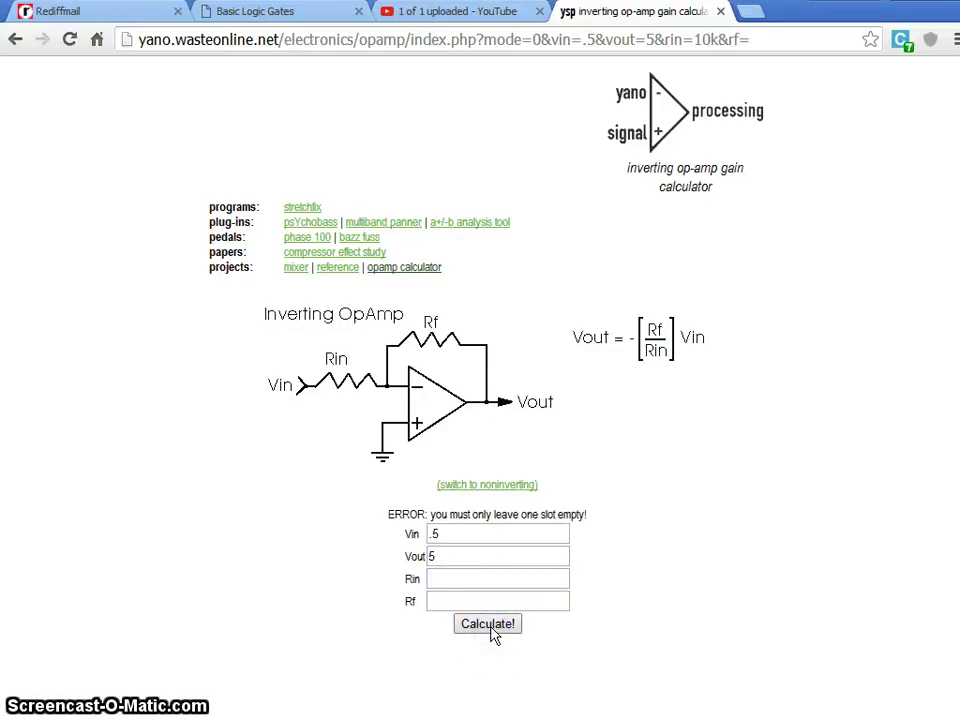
left_click(551, 506)
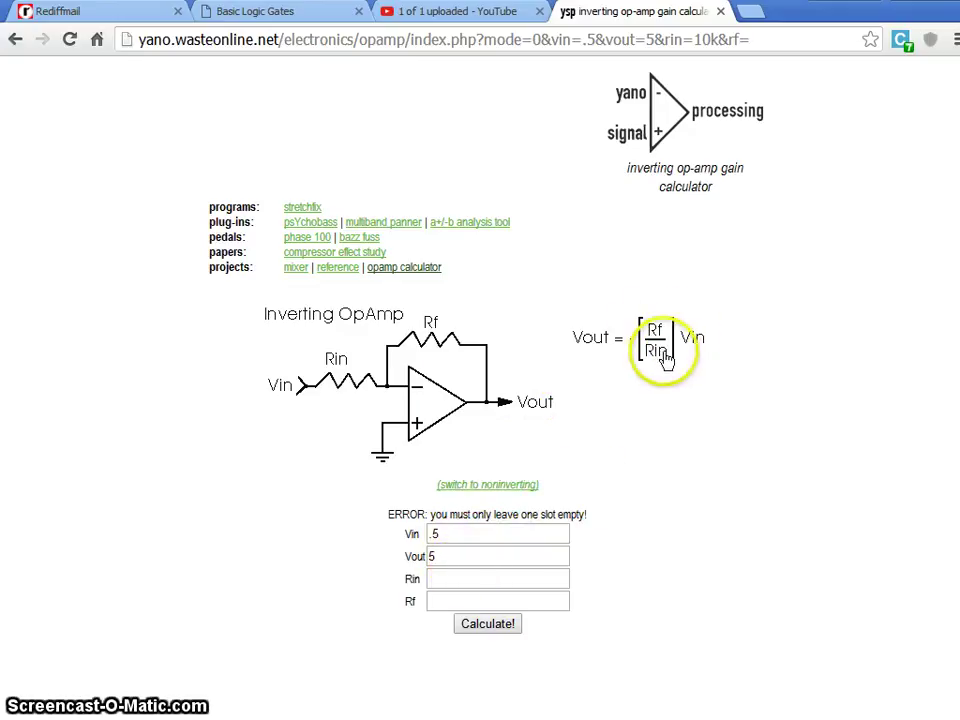
left_click(448, 580)
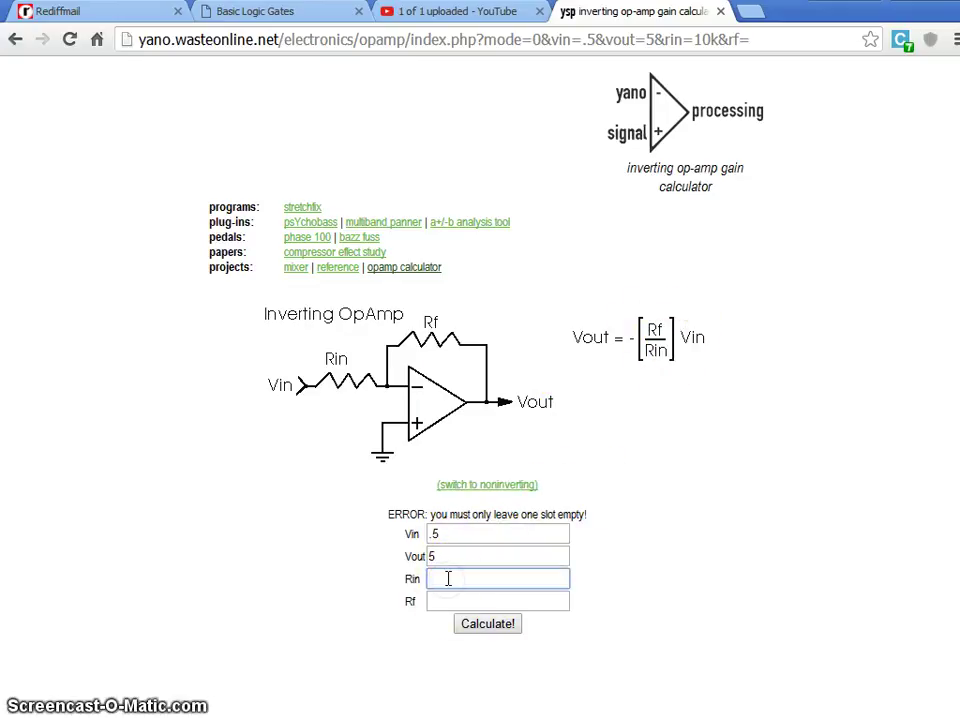
left_click(437, 599)
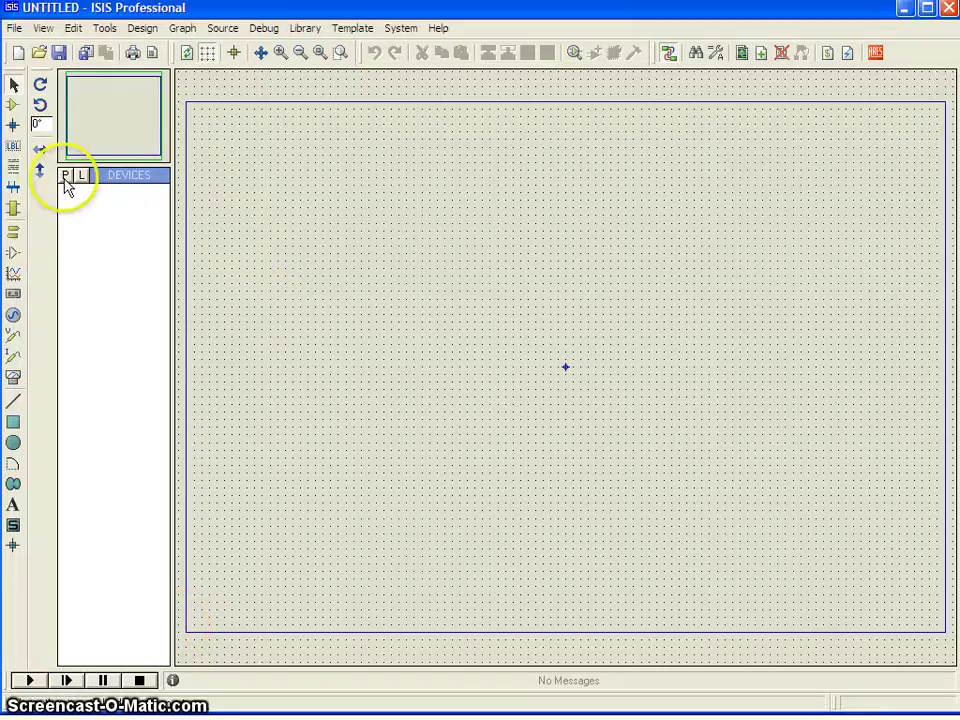
Add the 741 op-amp and the generic resistor RES from the component library to the design's device list
left_click(64, 176)
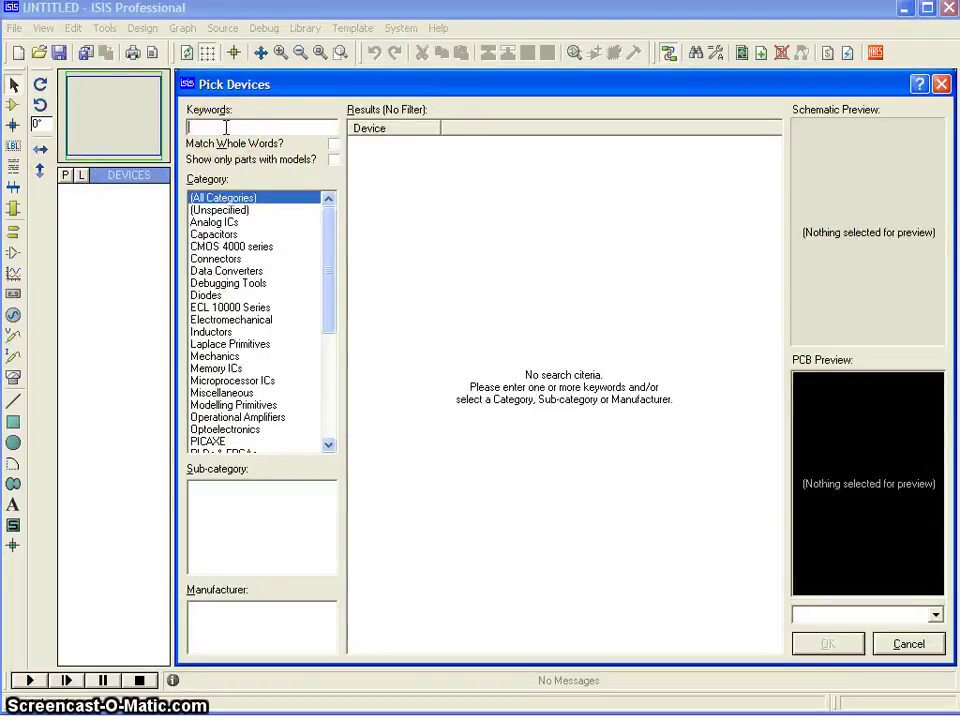
type("741")
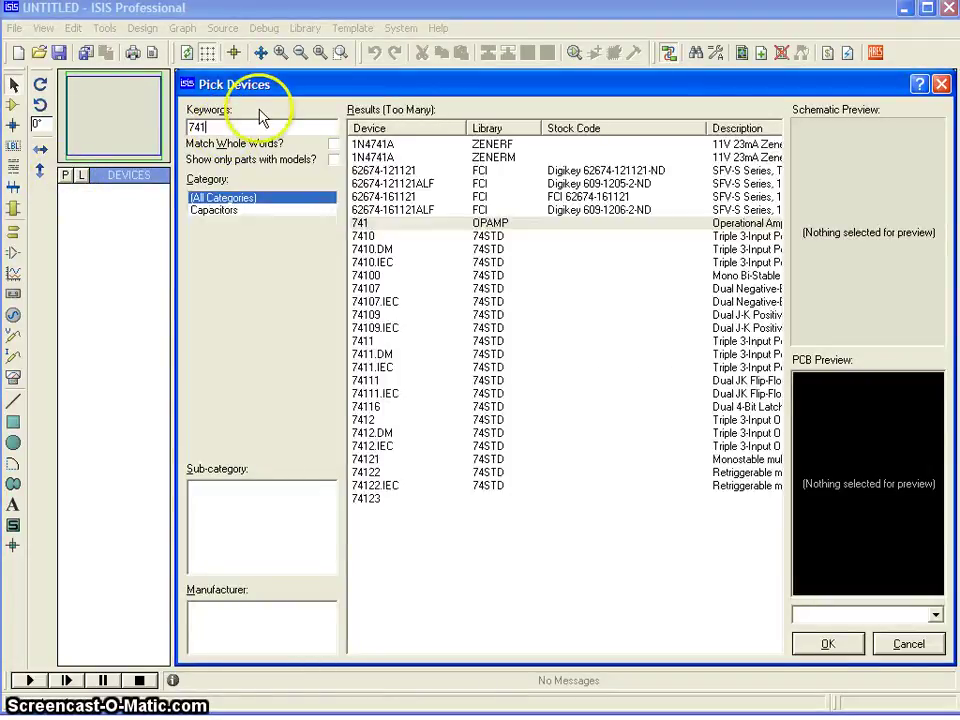
double_click(360, 223)
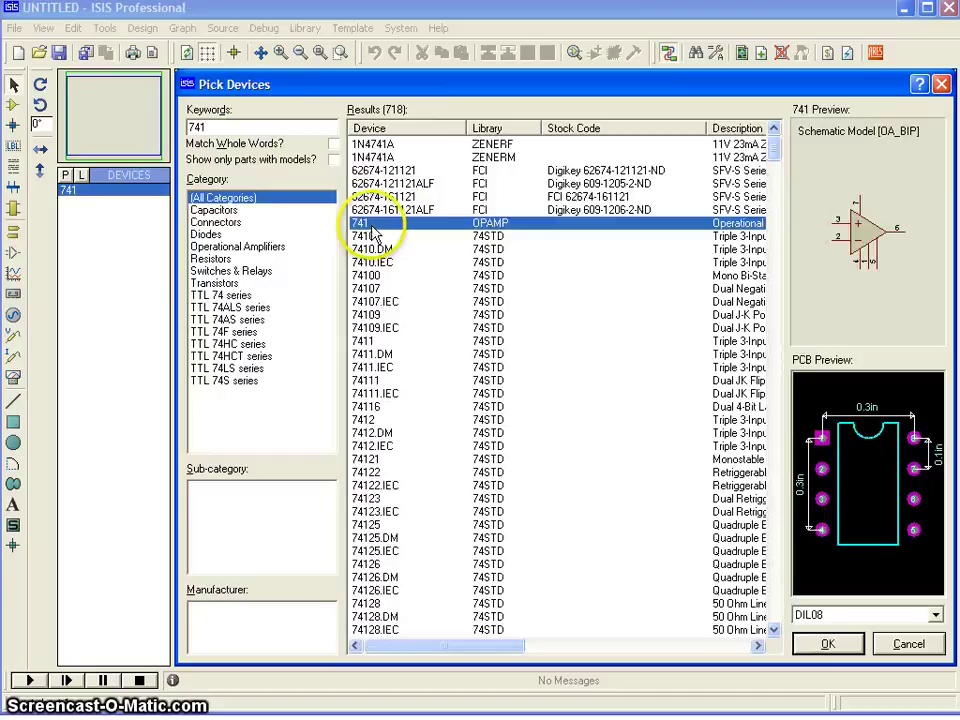
left_click(193, 123)
type("re")
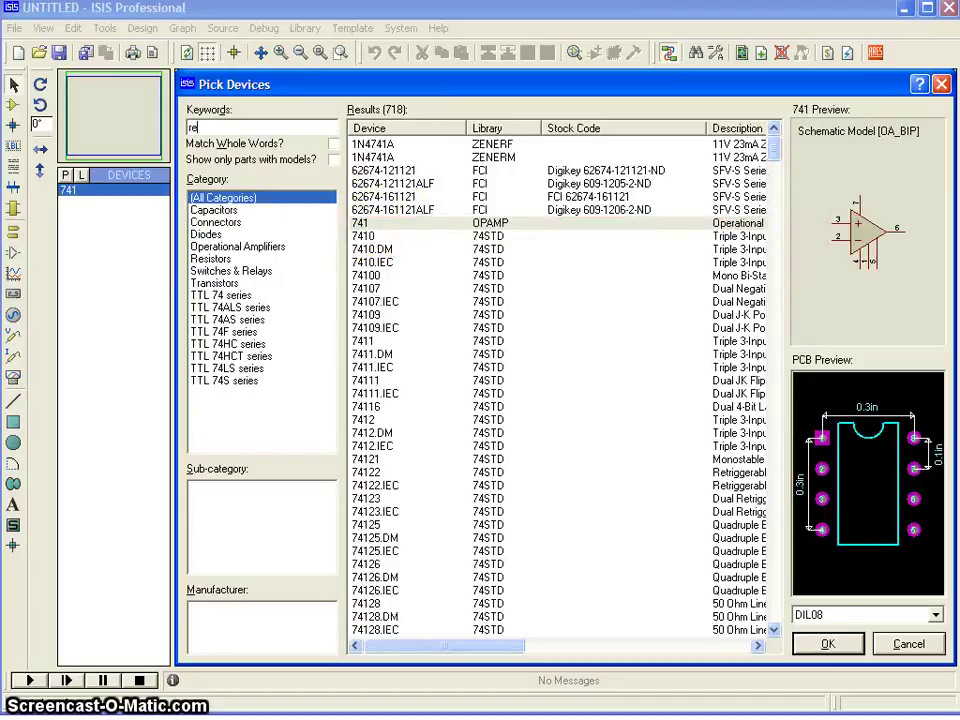
type("s gen")
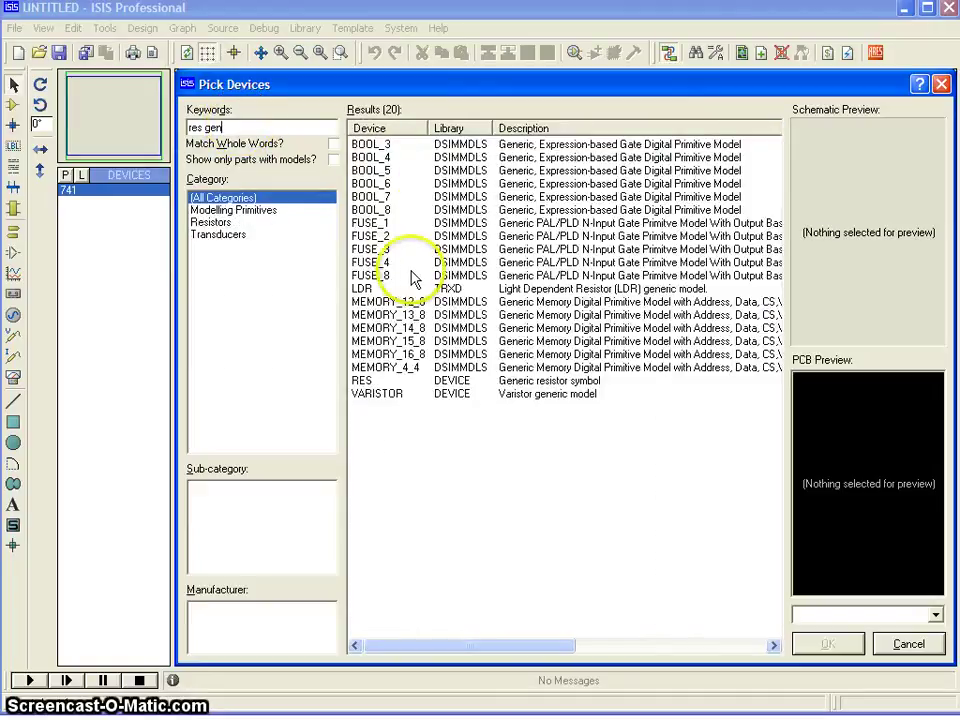
double_click(364, 382)
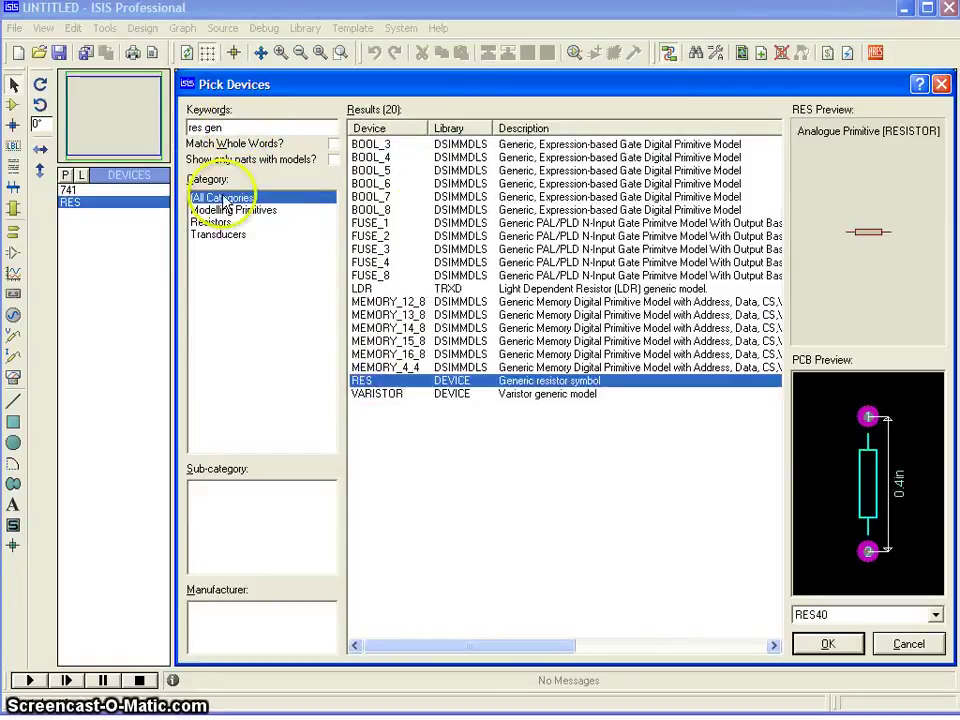
left_click(828, 644)
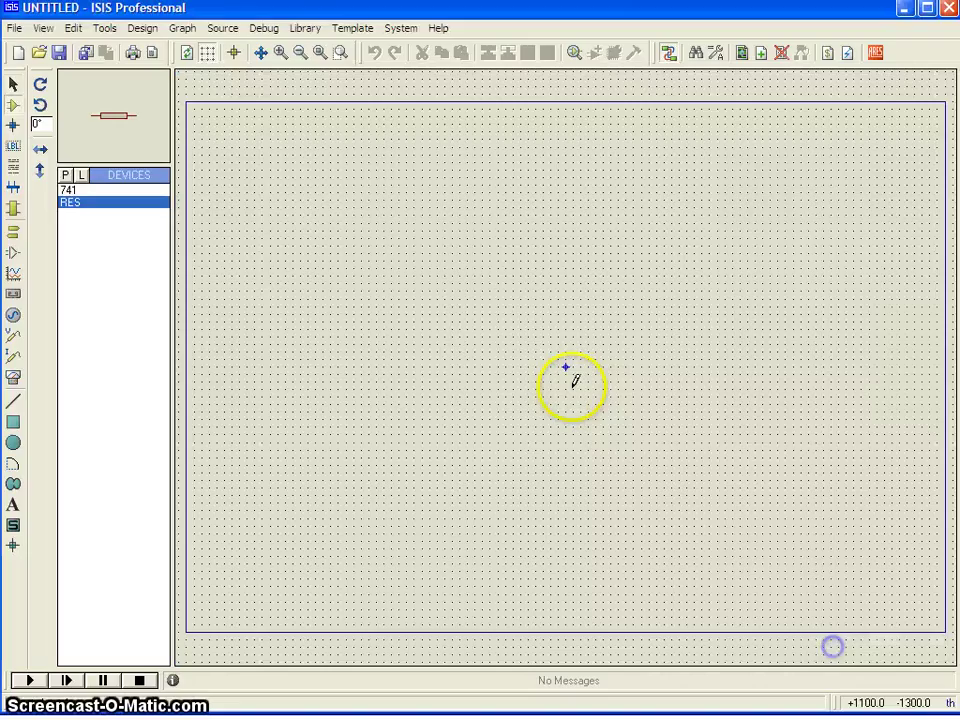
Place a 741 op-amp in the upper-left area of the drawing sheet
left_click(68, 189)
left_click(356, 236)
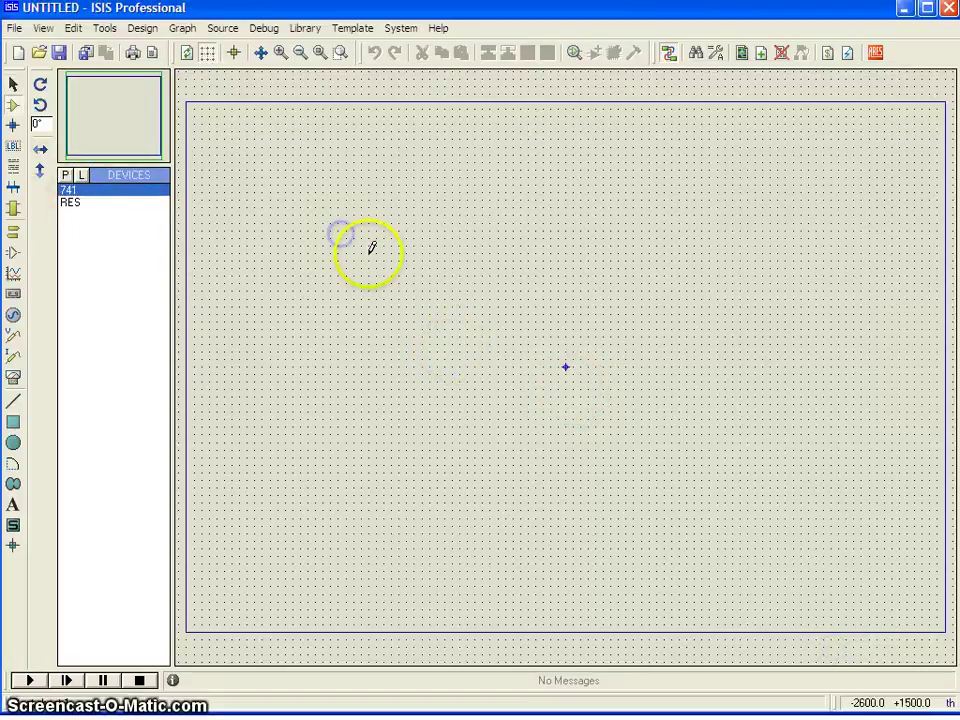
left_click(400, 308)
scroll(403, 330, "up", 2)
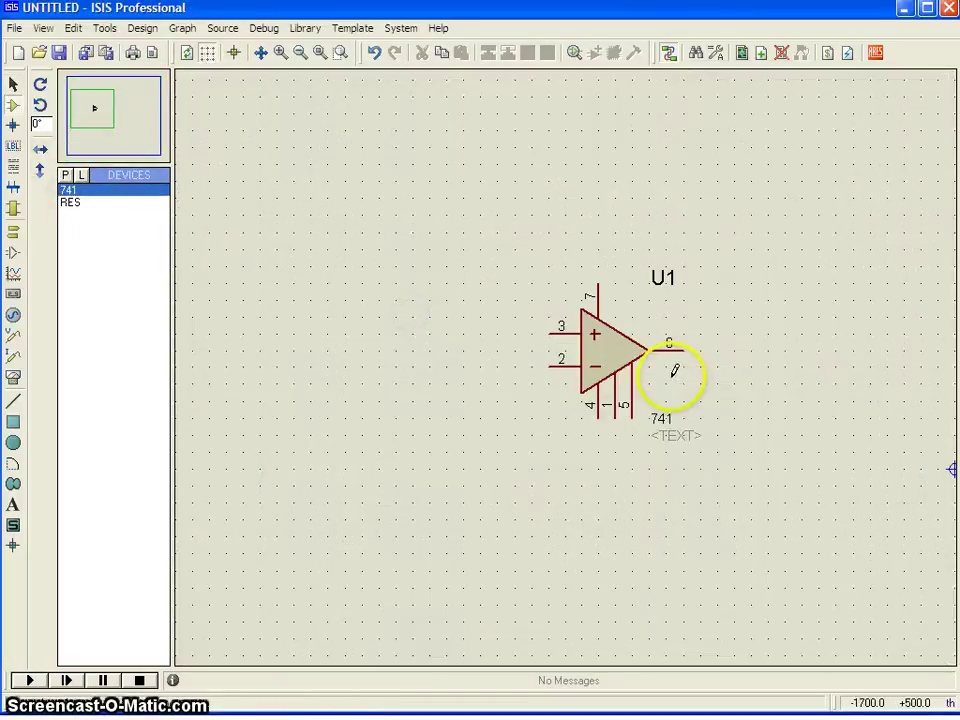
scroll(620, 365, "up", 1)
scroll(531, 367, "down", 1)
Place two horizontal RES resistors, one above the 741 op-amp for feedback and one in front of its inputs
left_click(72, 202)
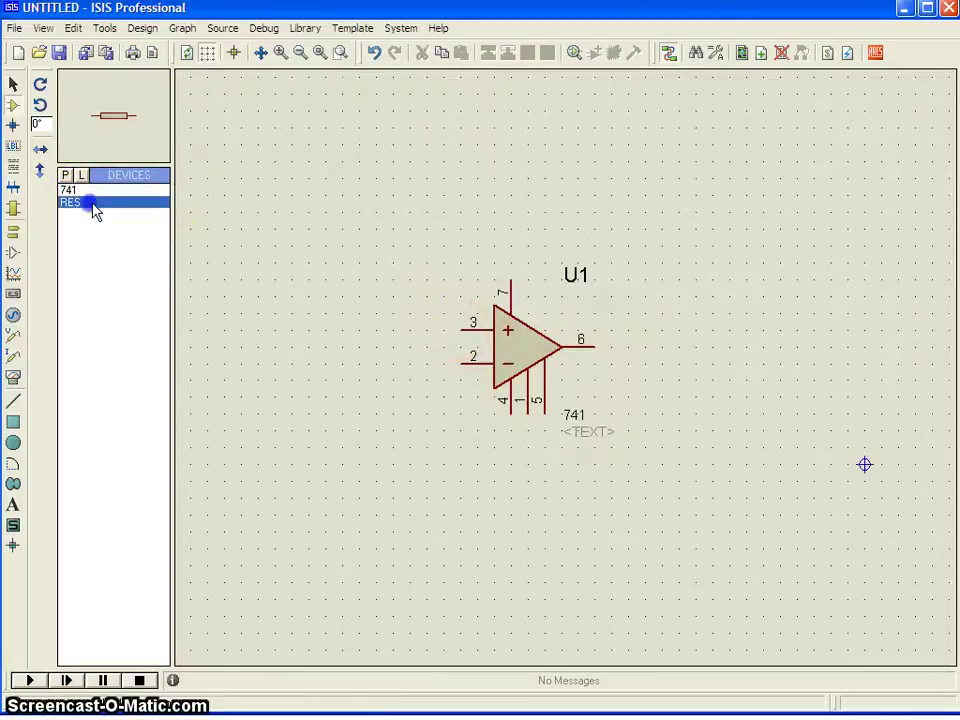
left_click_drag(459, 213, 519, 172)
left_click(229, 259)
left_click(88, 204)
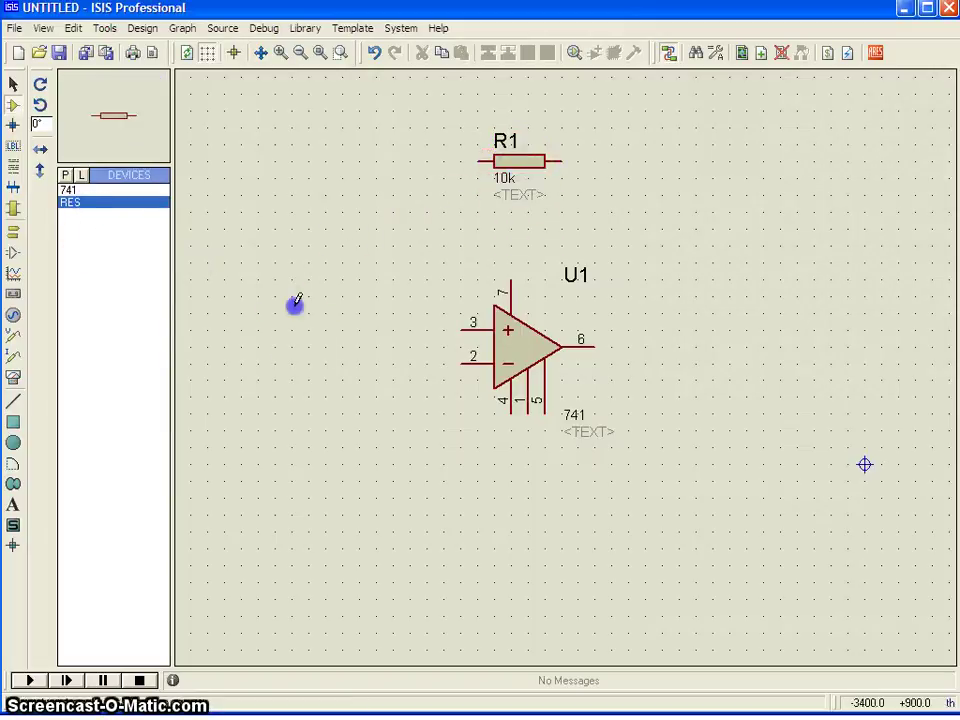
left_click_drag(294, 304, 333, 330)
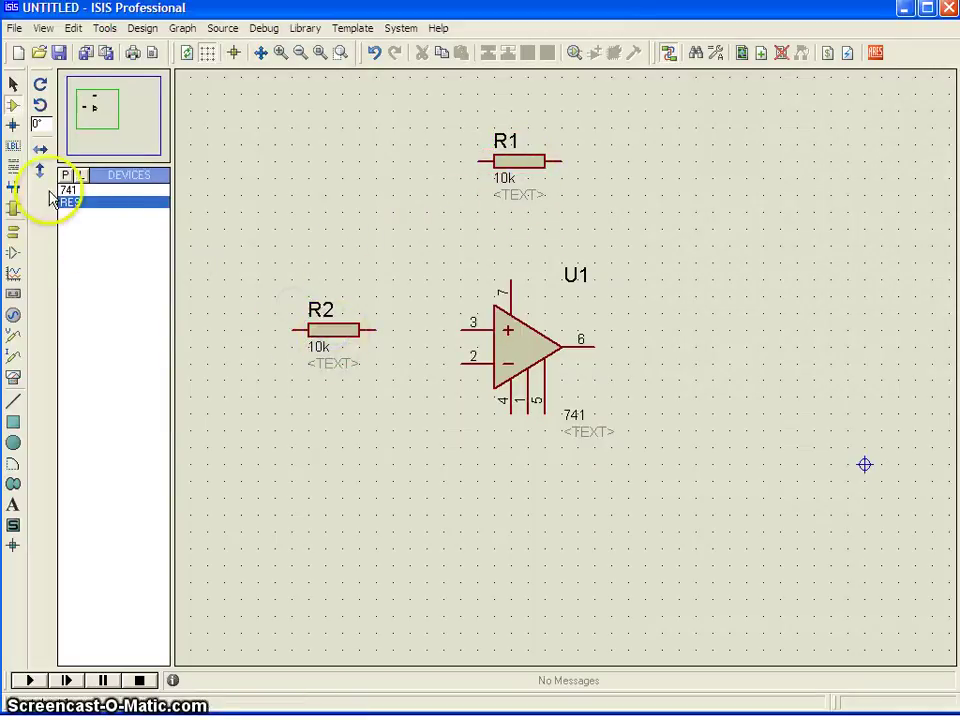
Place a third RES resistor, rotated 90° anti-clockwise, below and beyond the op-amp's output as the load
left_click(82, 203)
left_click(40, 104)
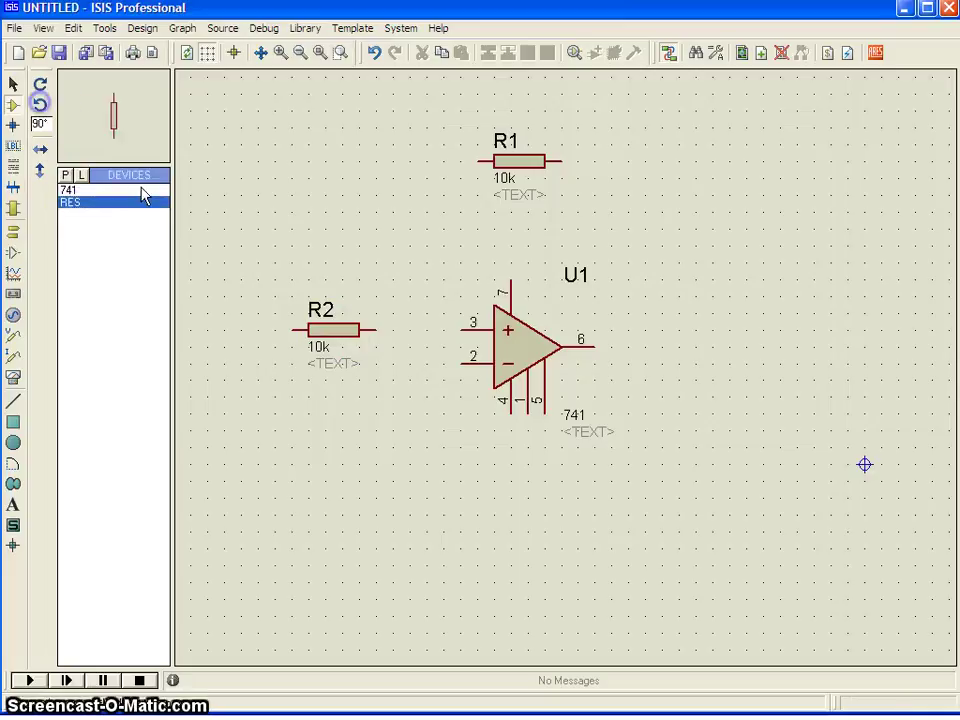
left_click_drag(679, 418, 699, 425)
Mirror the 741 op-amp vertically so its inverting input sits above the non-inverting input
left_click(561, 366)
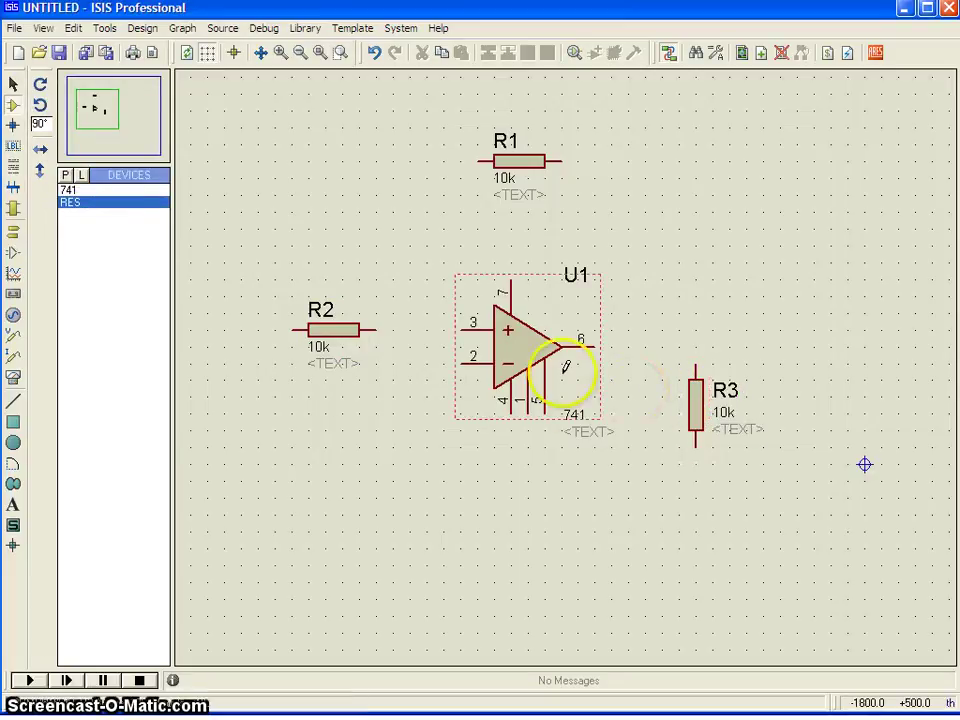
right_click(527, 354)
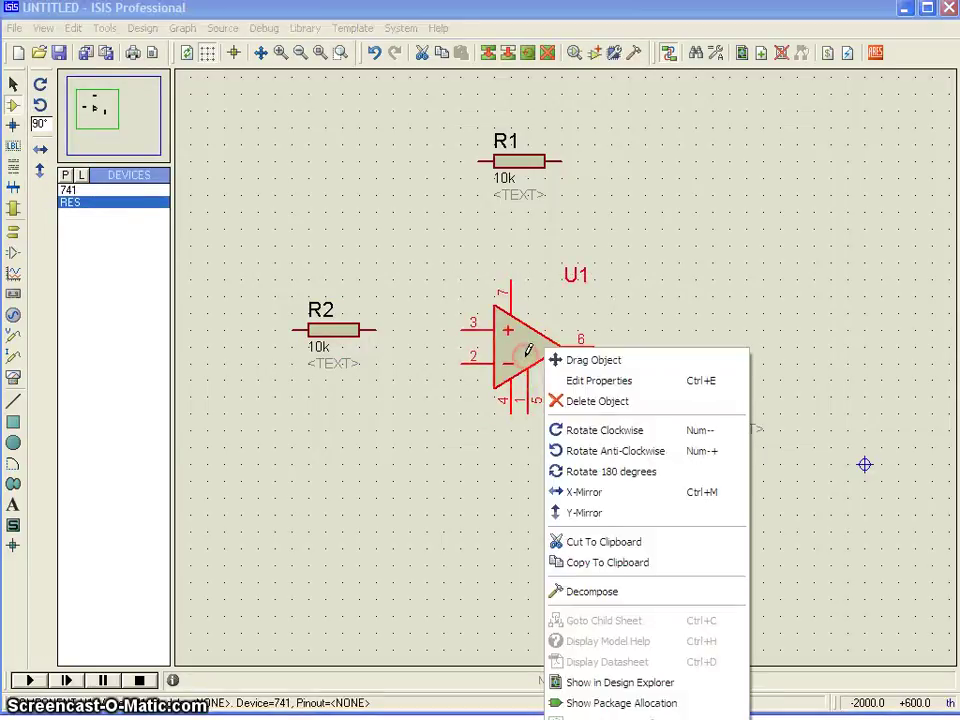
left_click(587, 514)
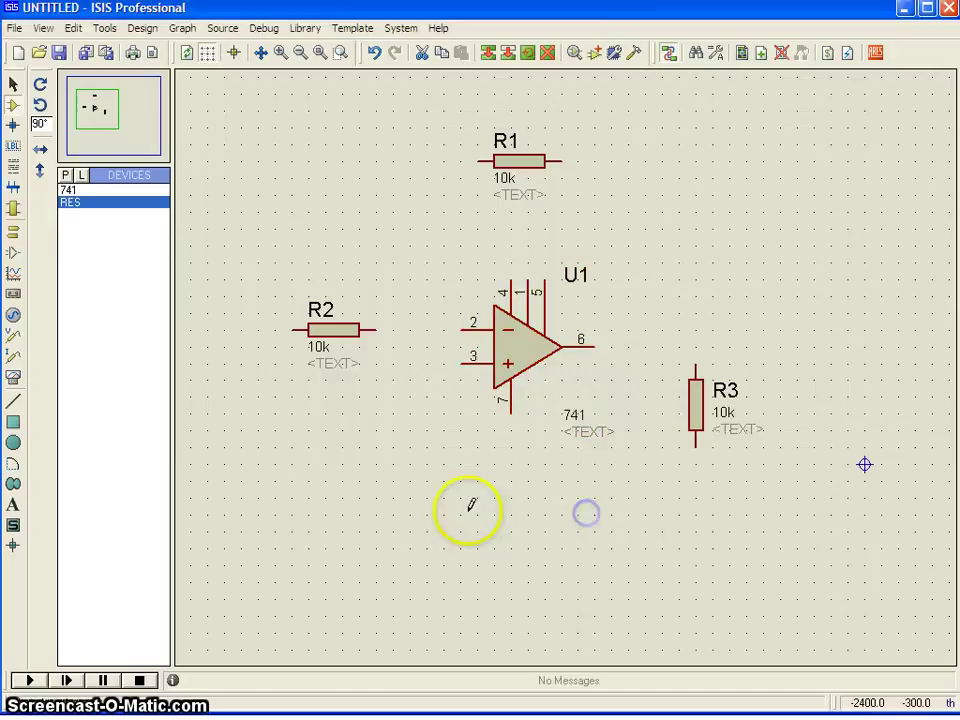
Wire R2 to op-amp pin 2, R1 between that wire and output pin 6, and the output to the top of R3
left_click(378, 331)
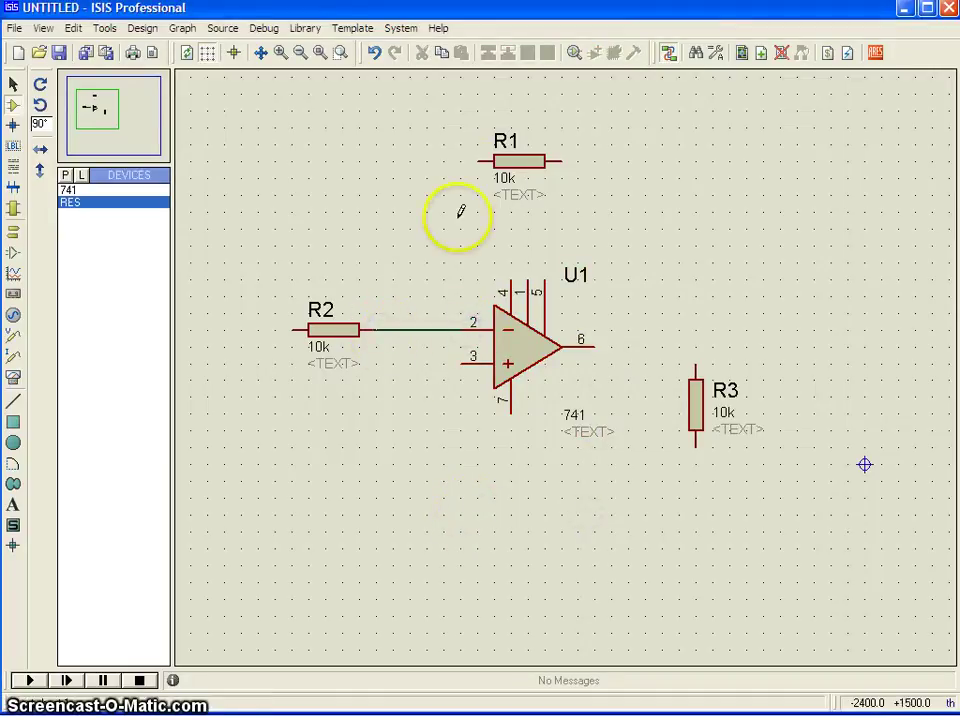
left_click(478, 161)
left_click(411, 329)
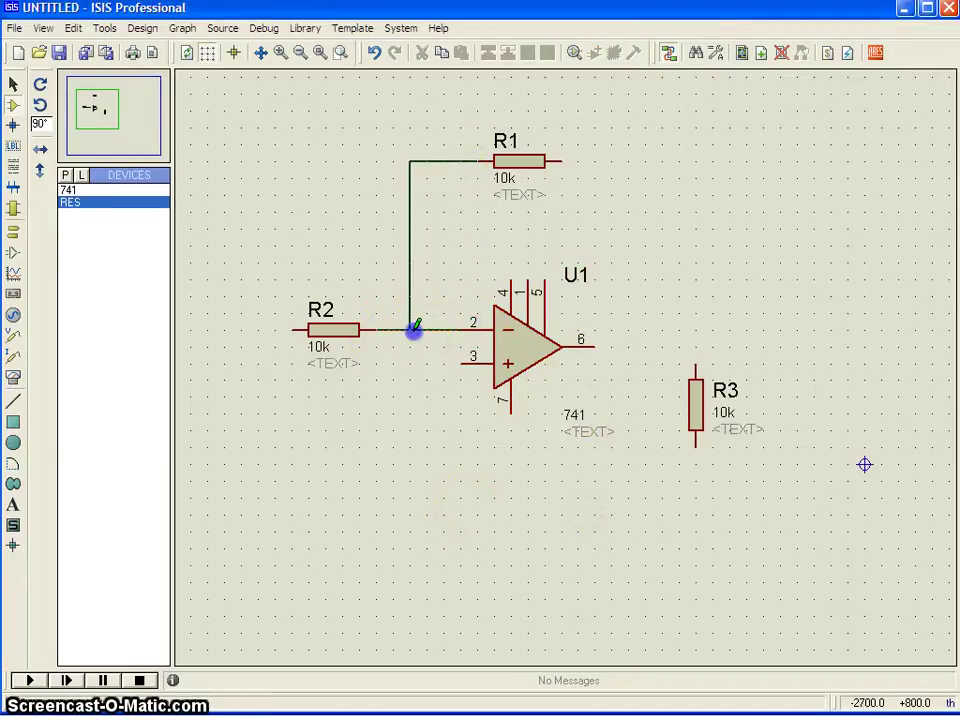
left_click(558, 161)
left_click(598, 341)
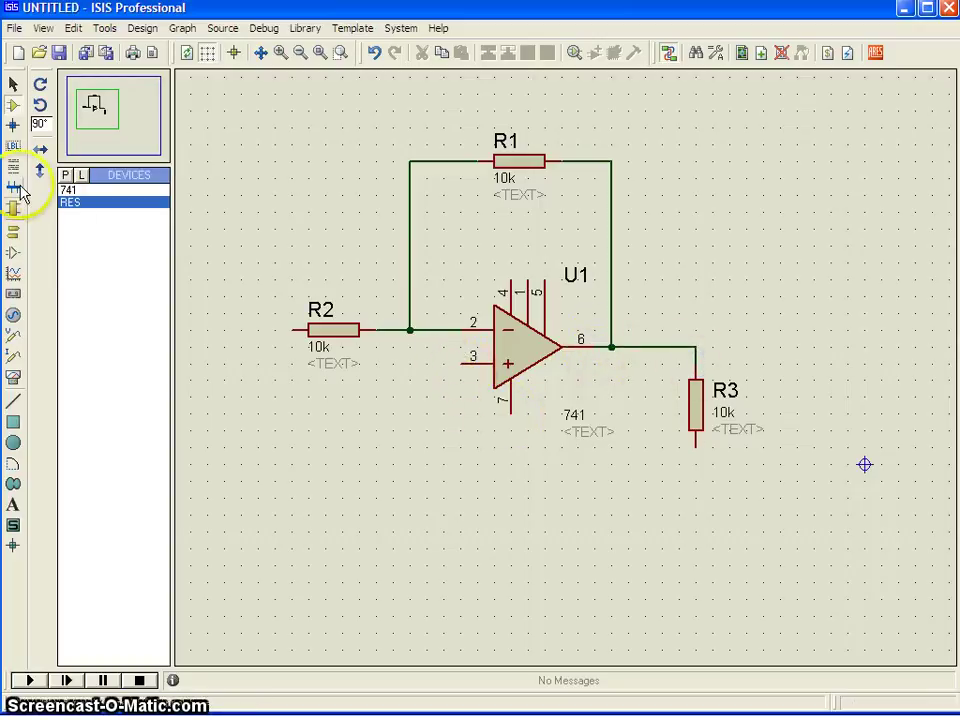
Add GROUND terminals and connect them to op-amp pin 3 and the lower end of R3
left_click(13, 232)
left_click(100, 251)
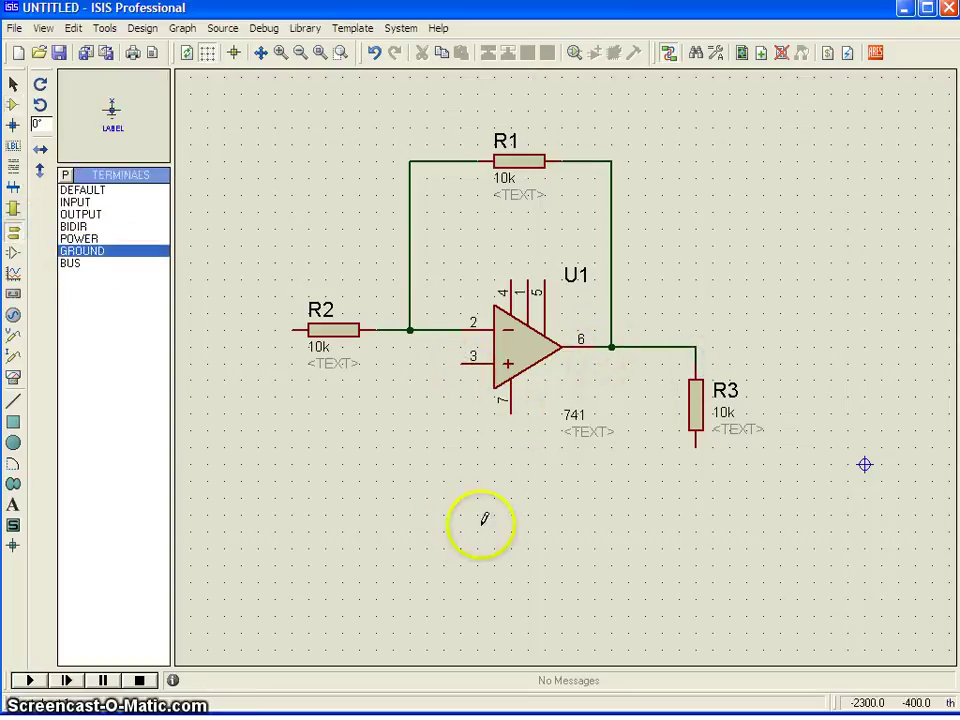
left_click(426, 463)
left_click(462, 357)
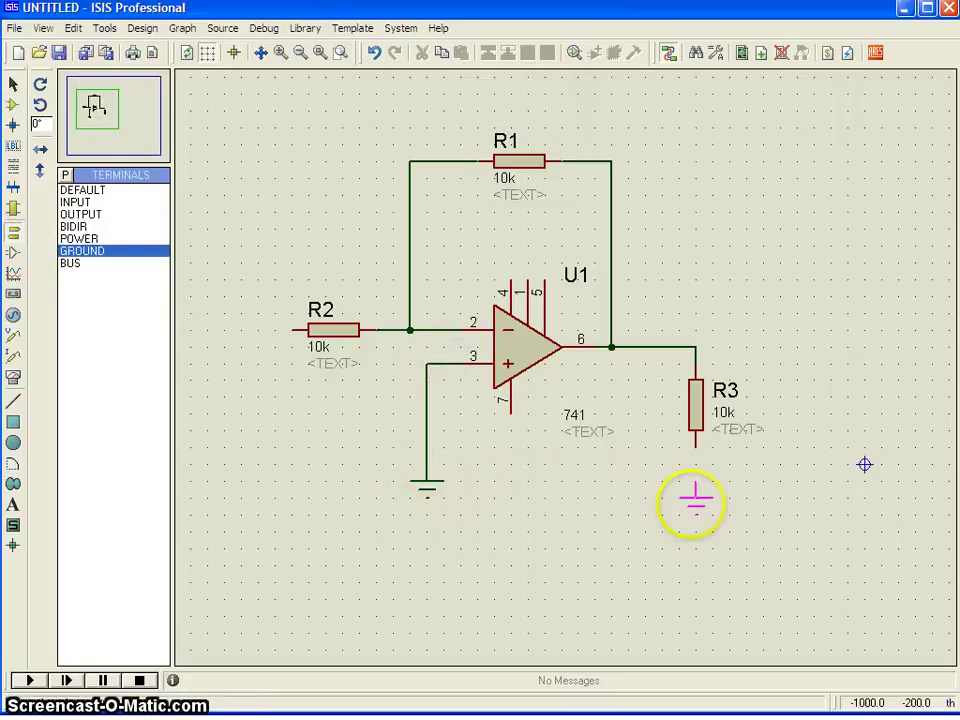
left_click(695, 500)
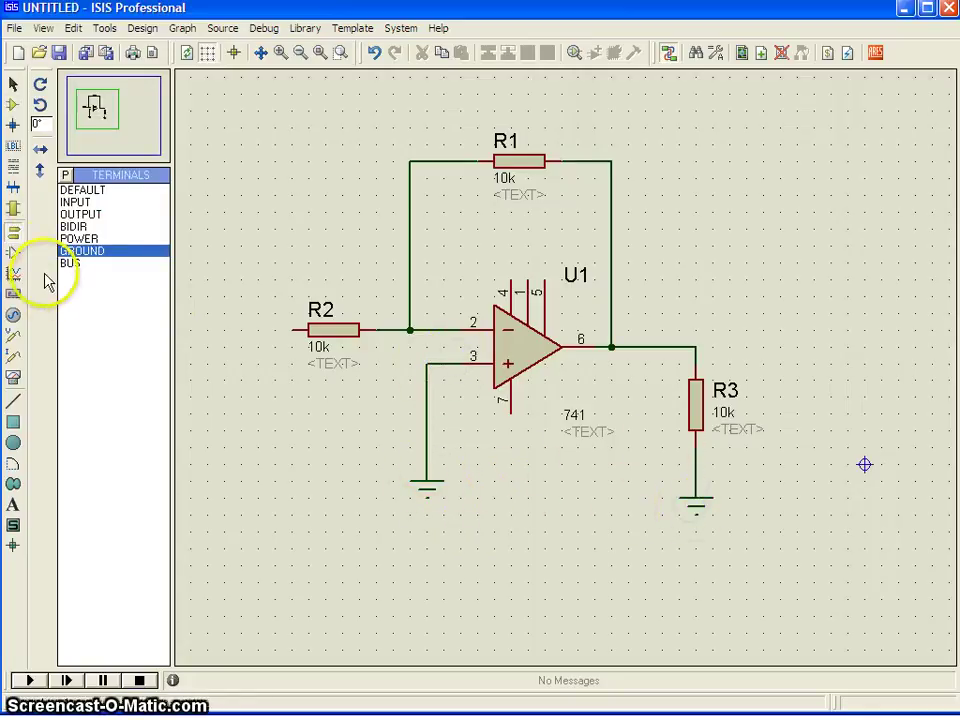
Place a SINE generator beside R2 and wire it to R2's free end
left_click(14, 316)
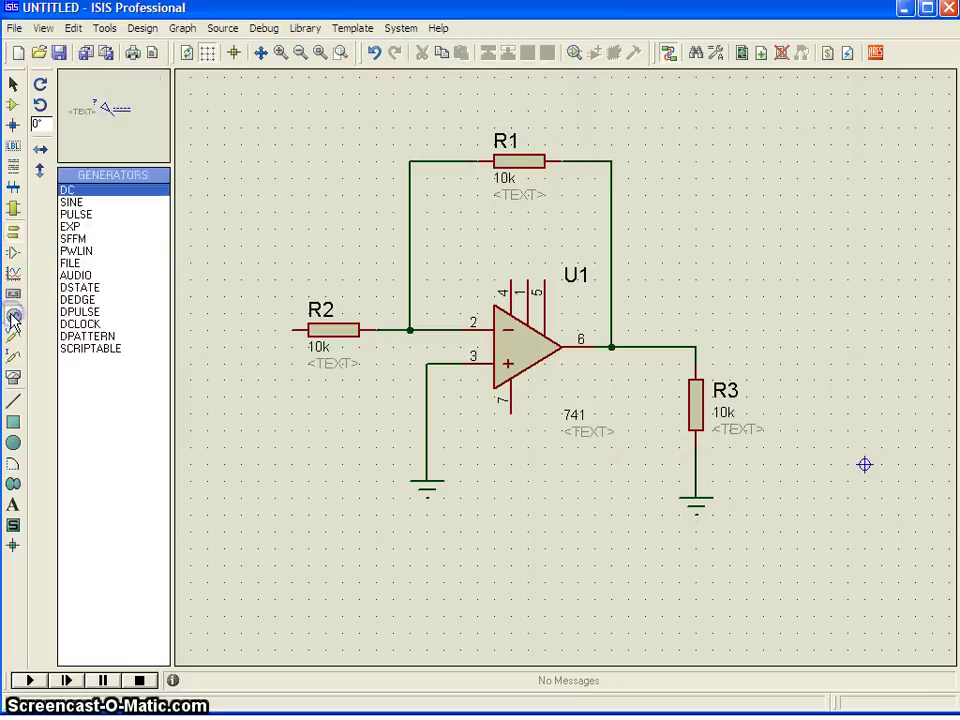
left_click(71, 202)
left_click(238, 308)
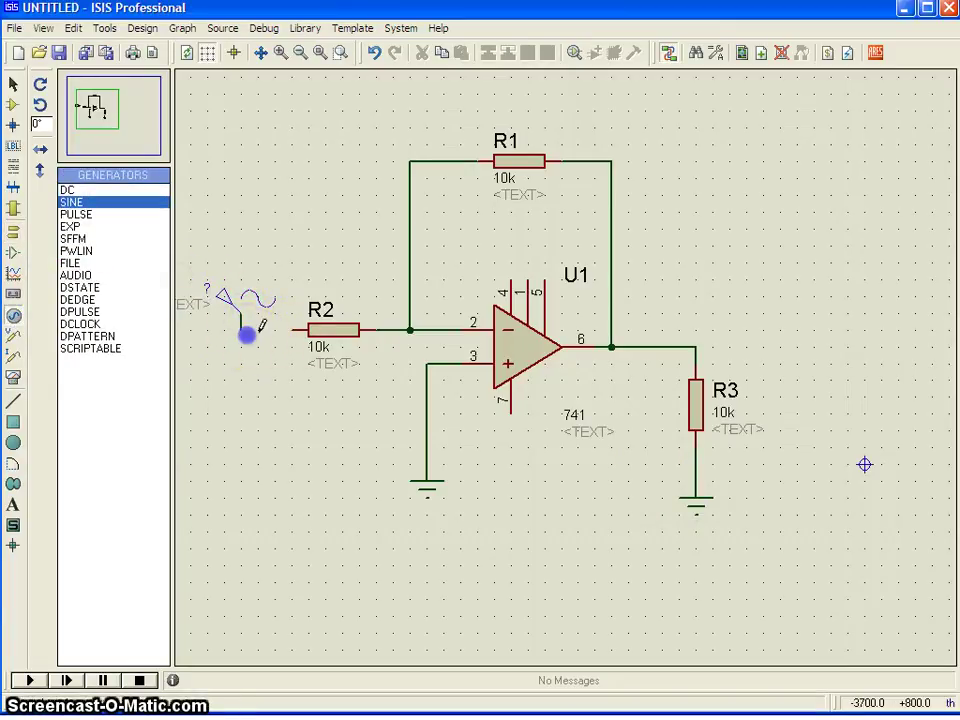
left_click(290, 329)
Set the sine generator's amplitude to .5 V and enter its frequency
right_click(252, 295)
left_click(305, 317)
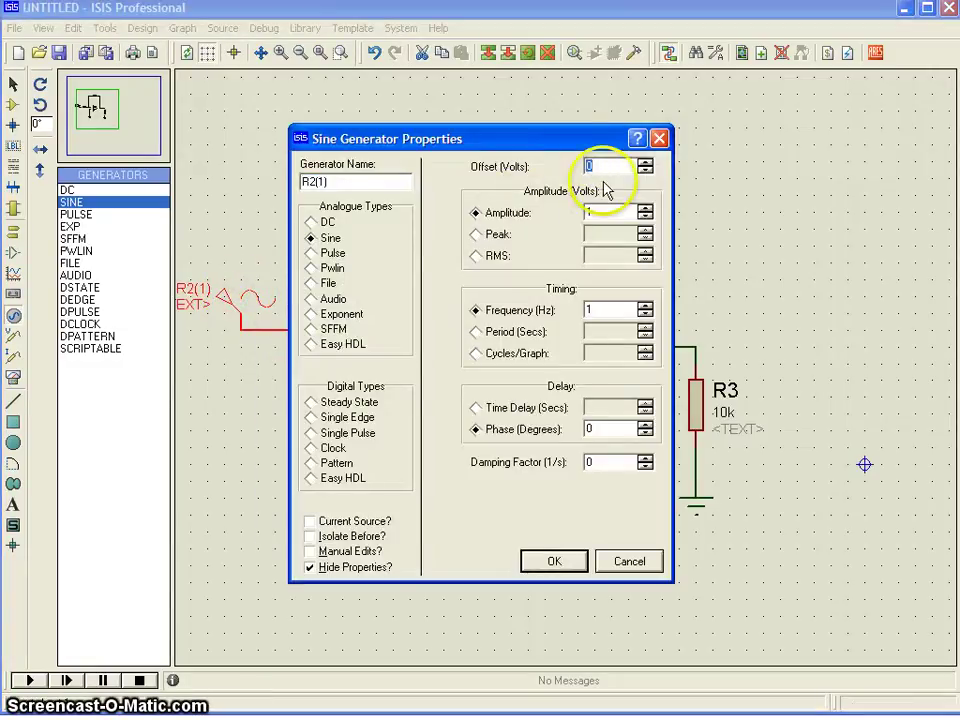
double_click(607, 212)
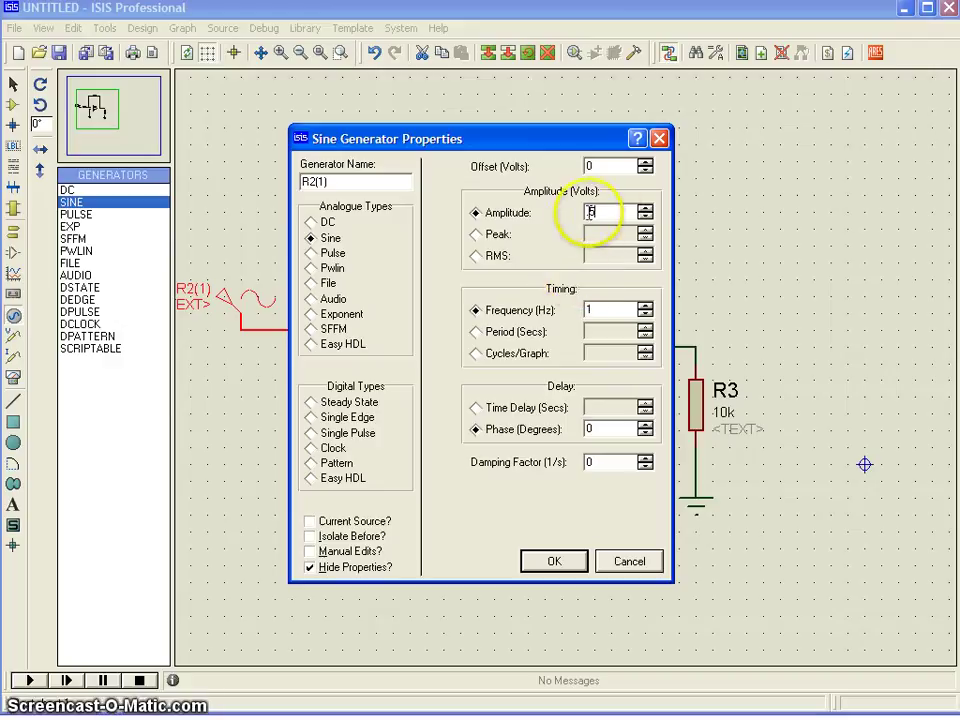
double_click(581, 313)
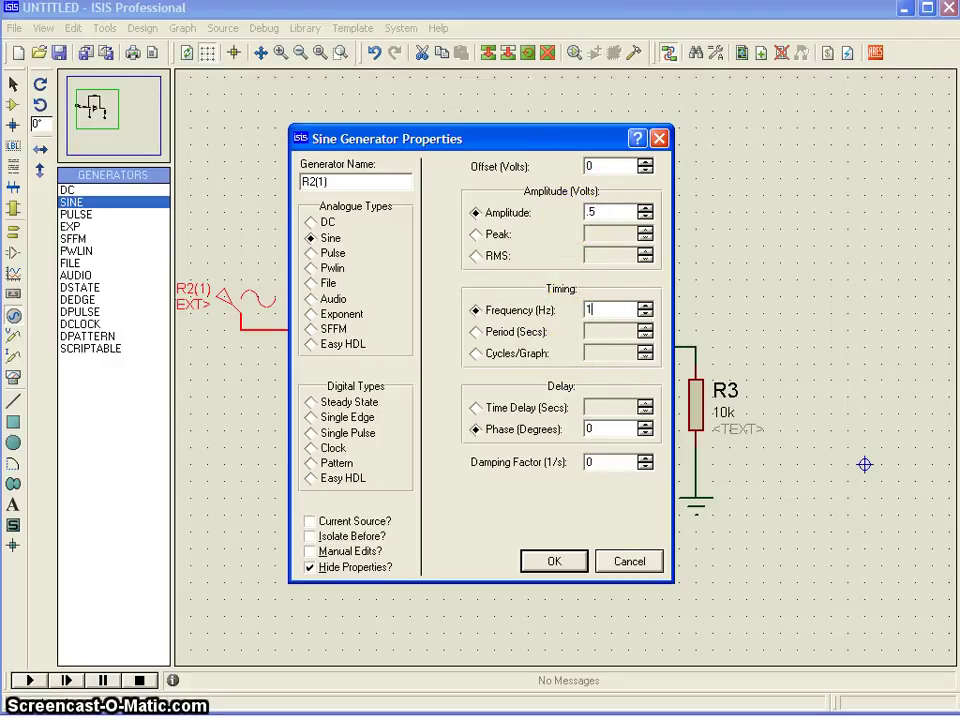
left_click(553, 560)
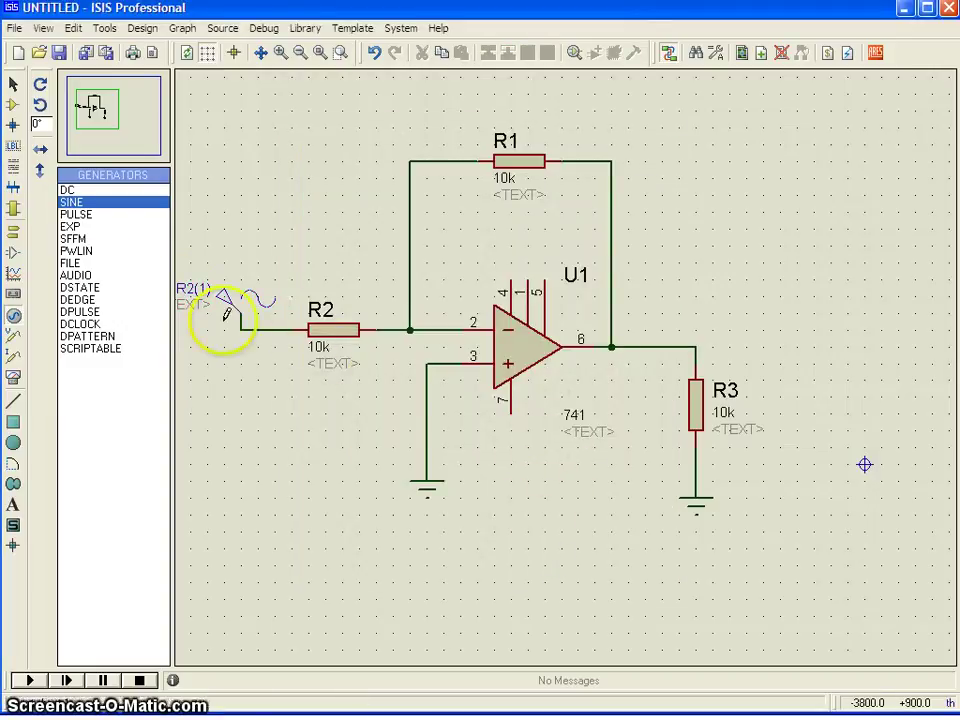
Place two DC generators and wire them to the op-amp's supply pins 4 and 7
left_click(67, 190)
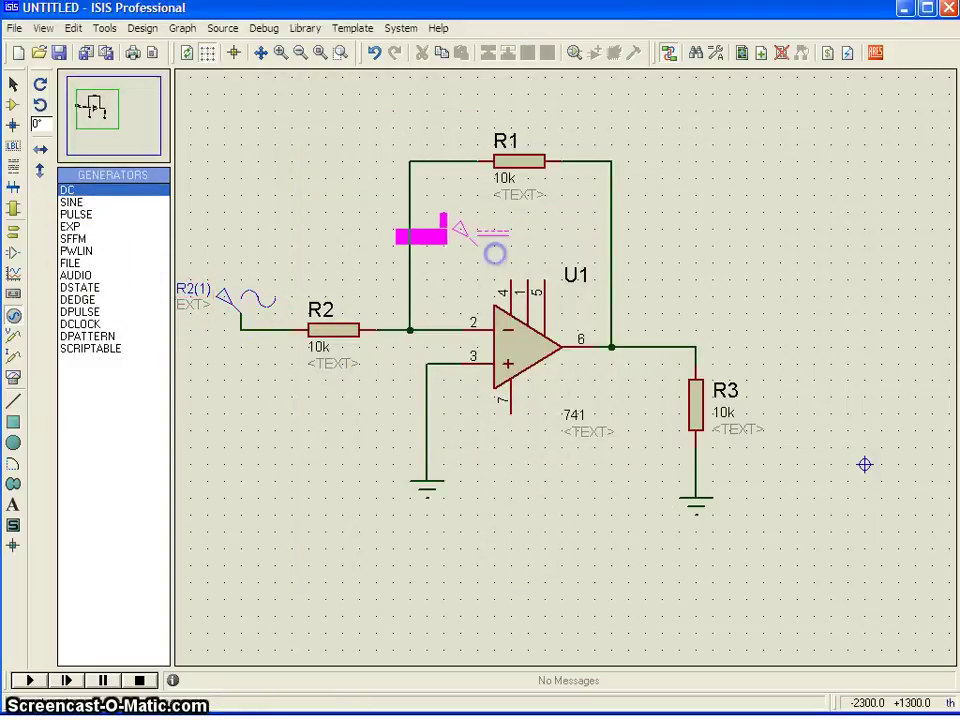
left_click(489, 248)
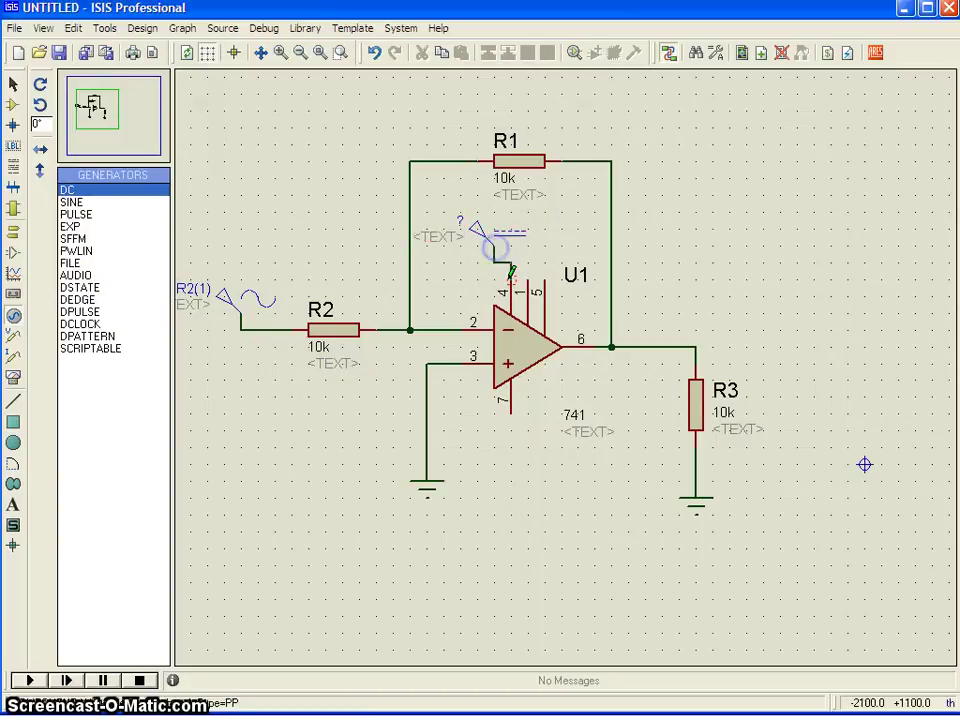
left_click(509, 273)
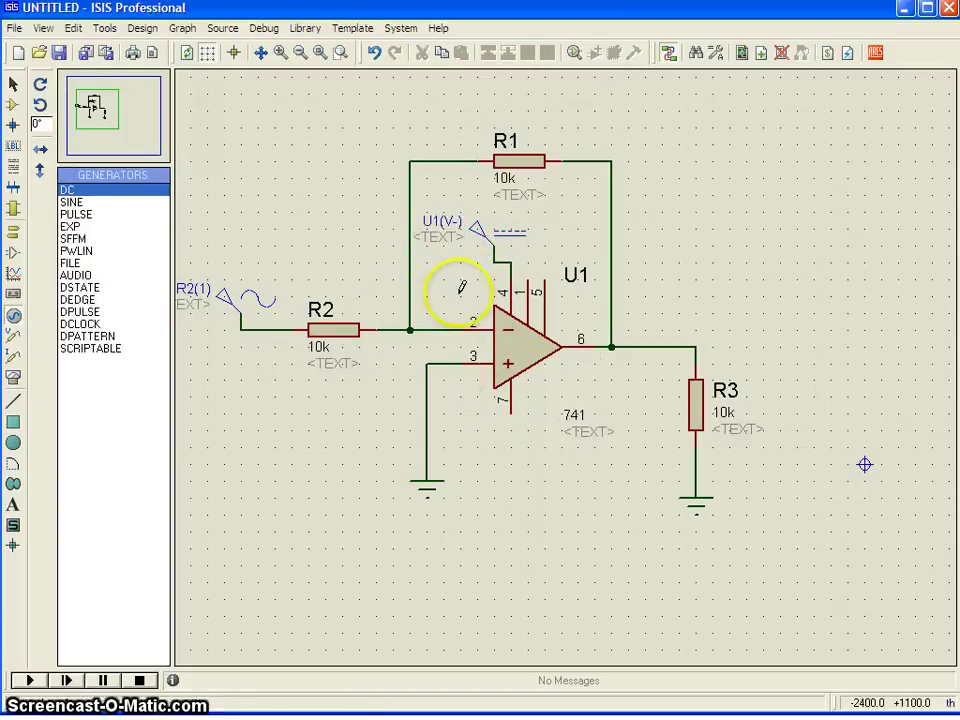
left_click(481, 457)
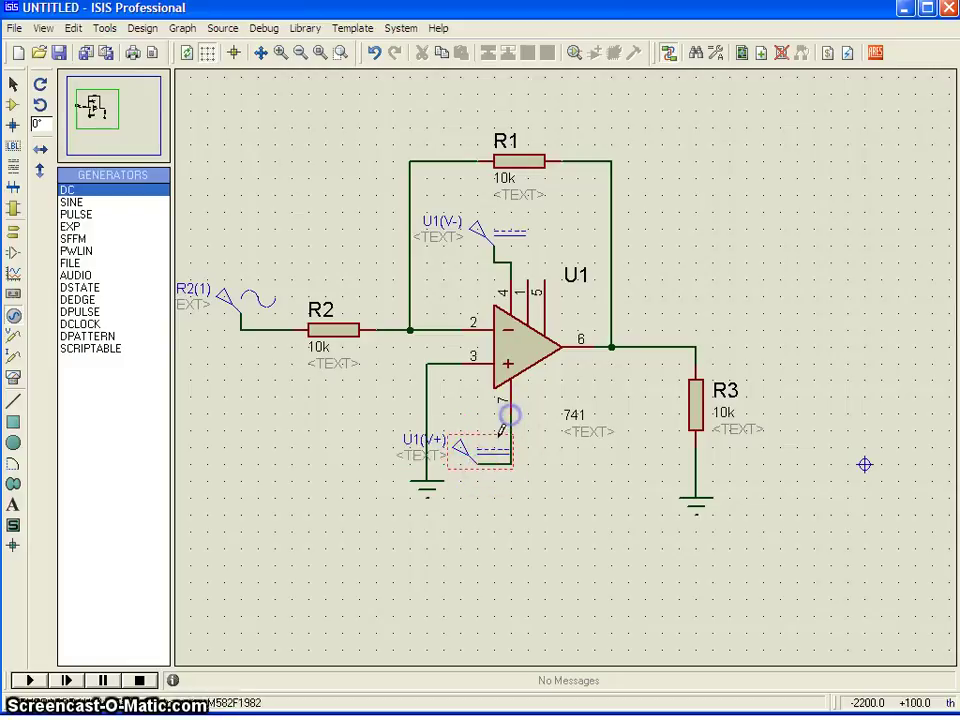
Set the DC generator on op-amp pin 7 to -12 V
double_click(472, 455)
key("Tab")
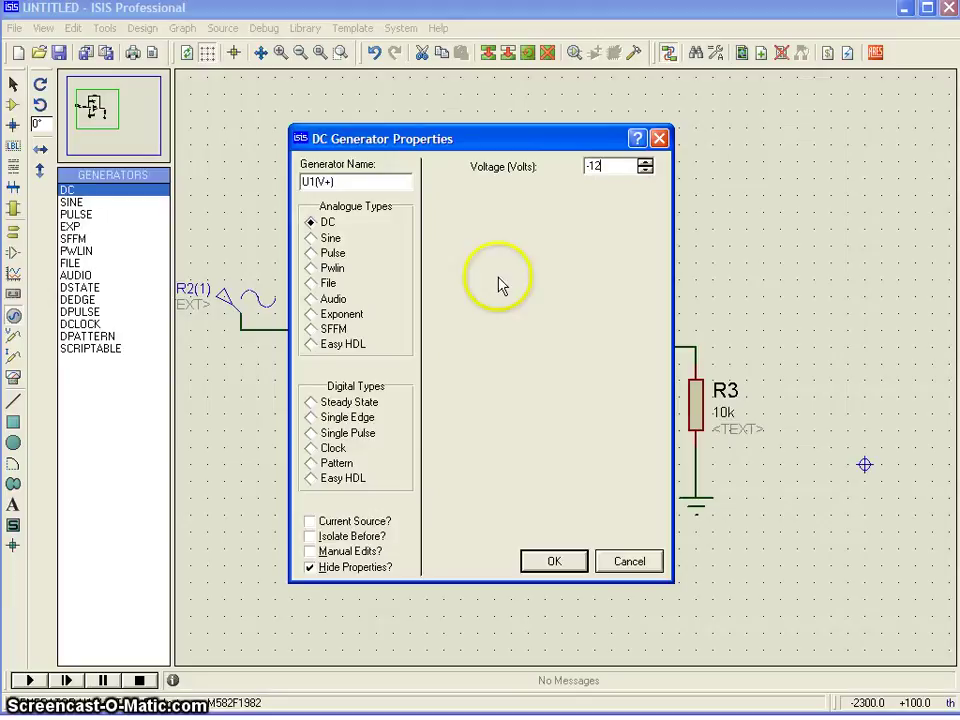
left_click(548, 561)
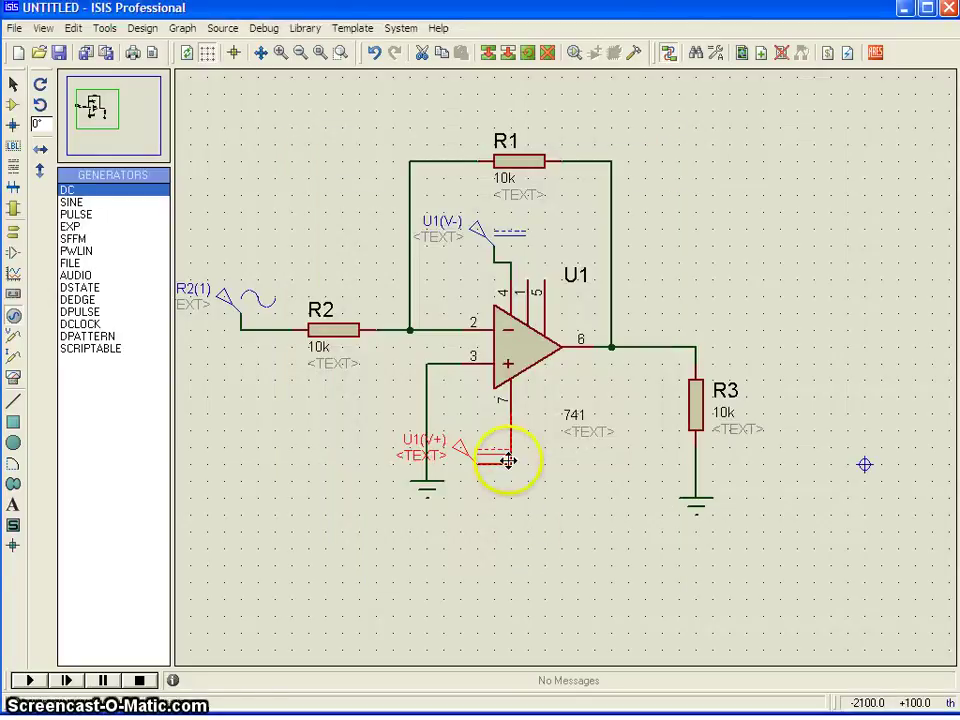
Set the U1(V+) DC generator's voltage to 12 V
right_click(475, 448)
left_click(473, 451)
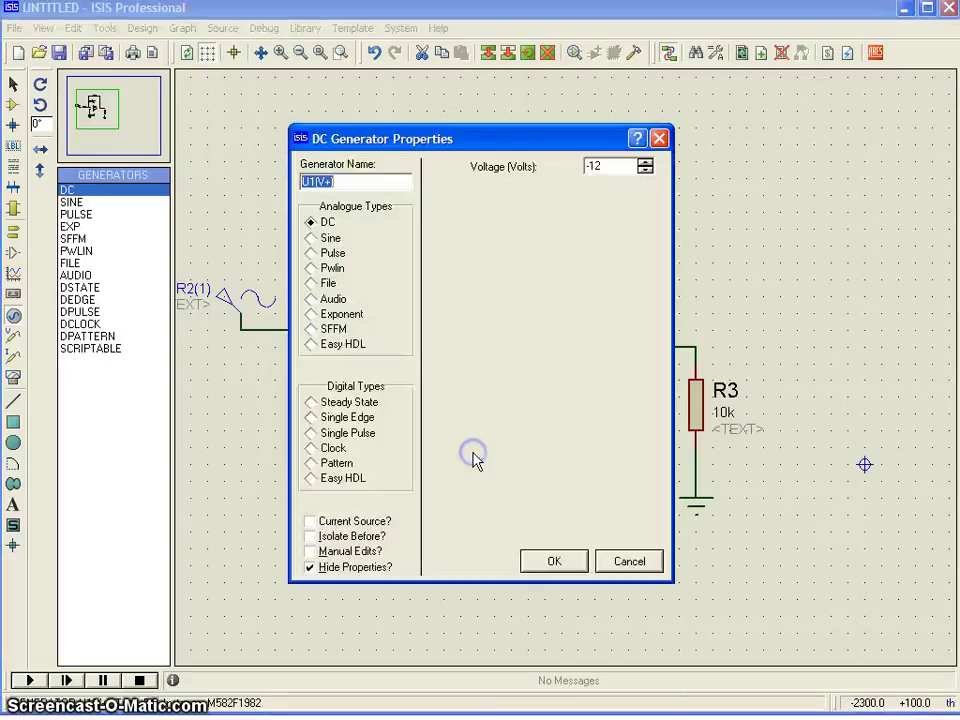
left_click(590, 167)
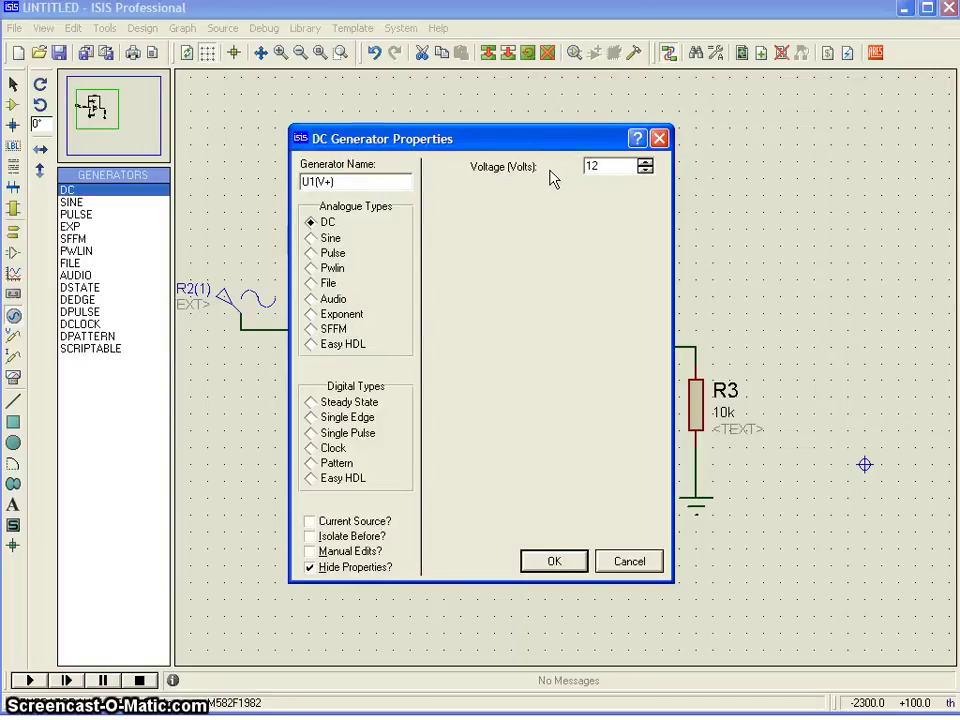
left_click(554, 561)
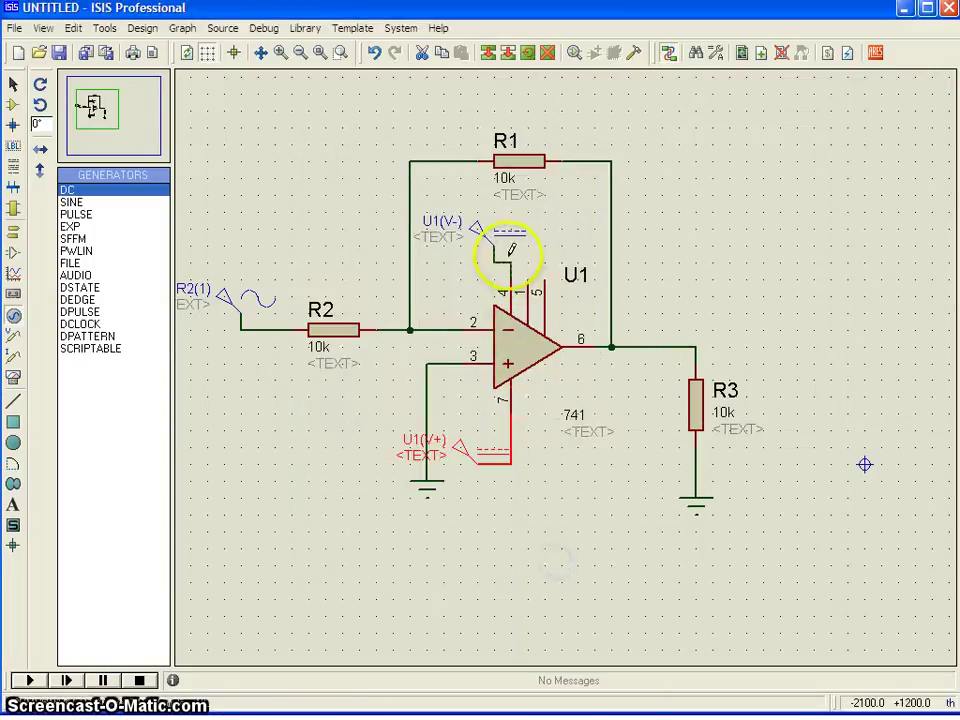
Set the U1(V-) DC generator on op-amp pin 4 to -12 V
right_click(484, 236)
left_click(484, 236)
left_click(600, 166)
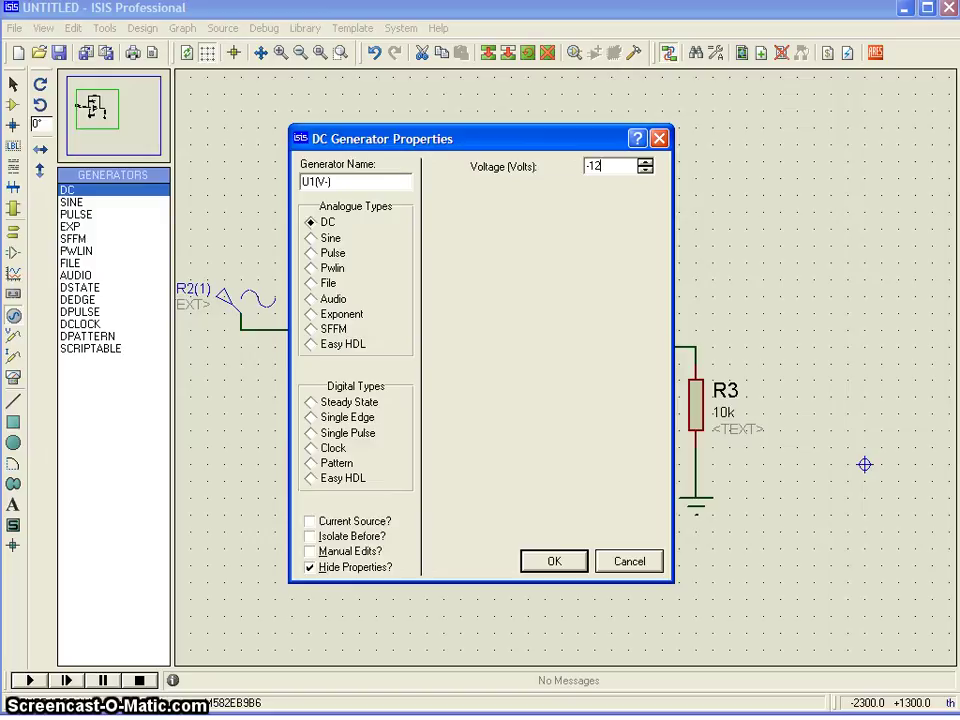
type("-12")
left_click(554, 561)
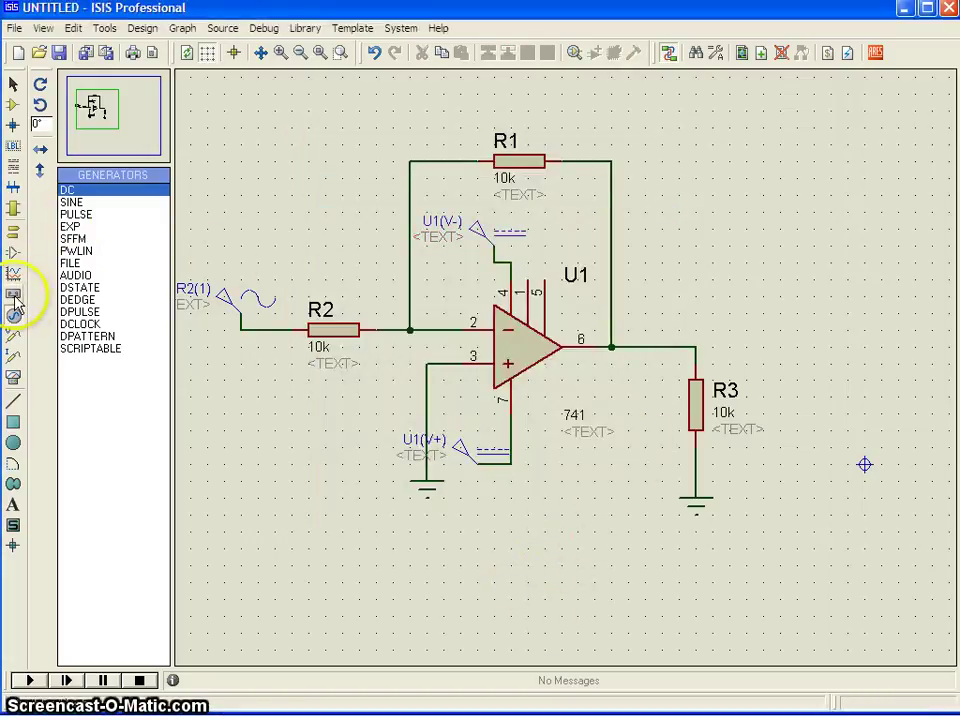
Place an OSCILLOSCOPE beyond the load resistor and wire its channel A to the op-amp output node at R3
left_click(13, 378)
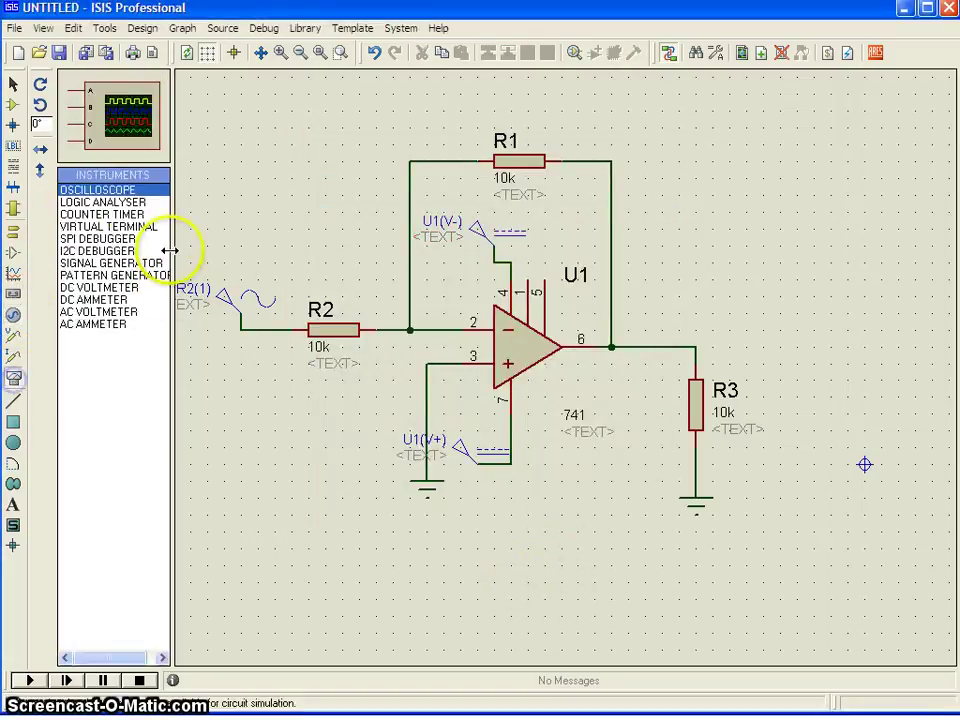
left_click(842, 306)
left_click(872, 330)
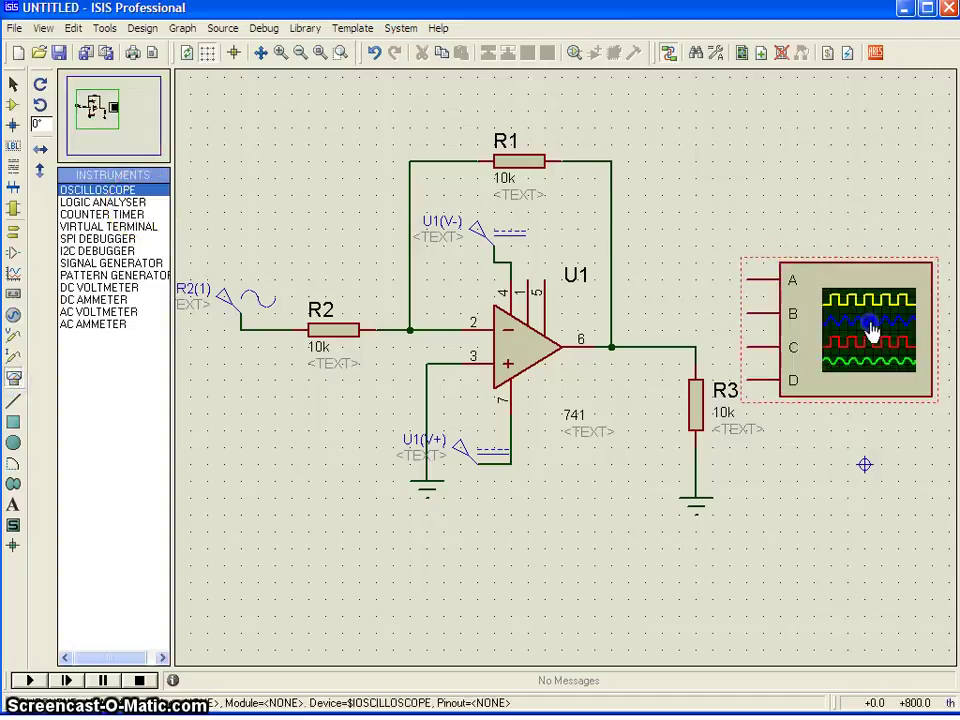
left_click(746, 279)
left_click(695, 345)
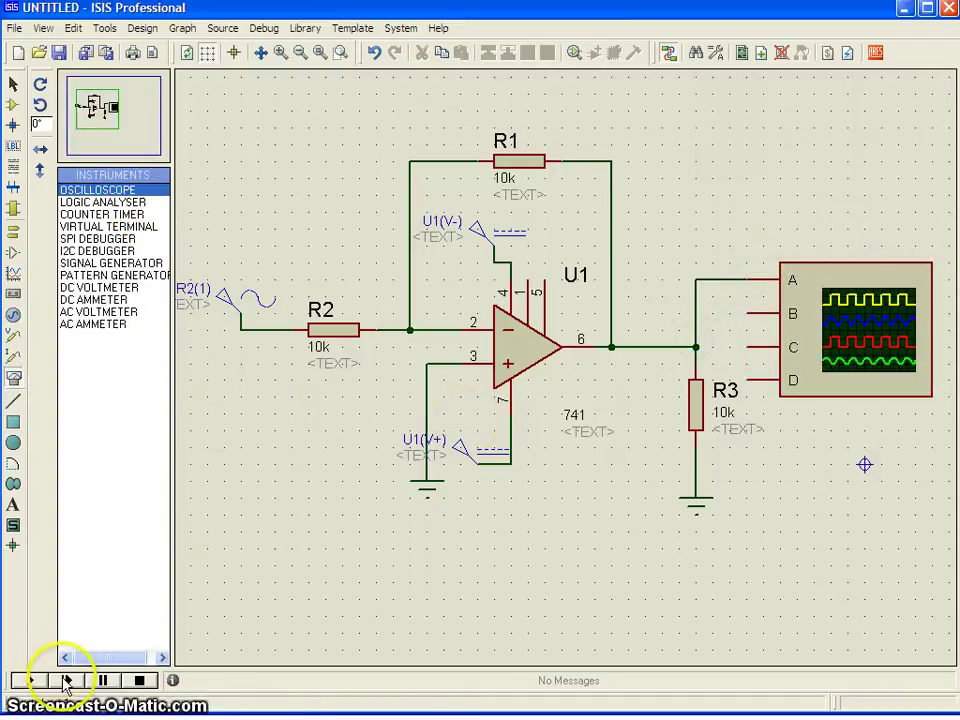
Run the simulation and adjust the oscilloscope's Channel A vertical scale
left_click(28, 680)
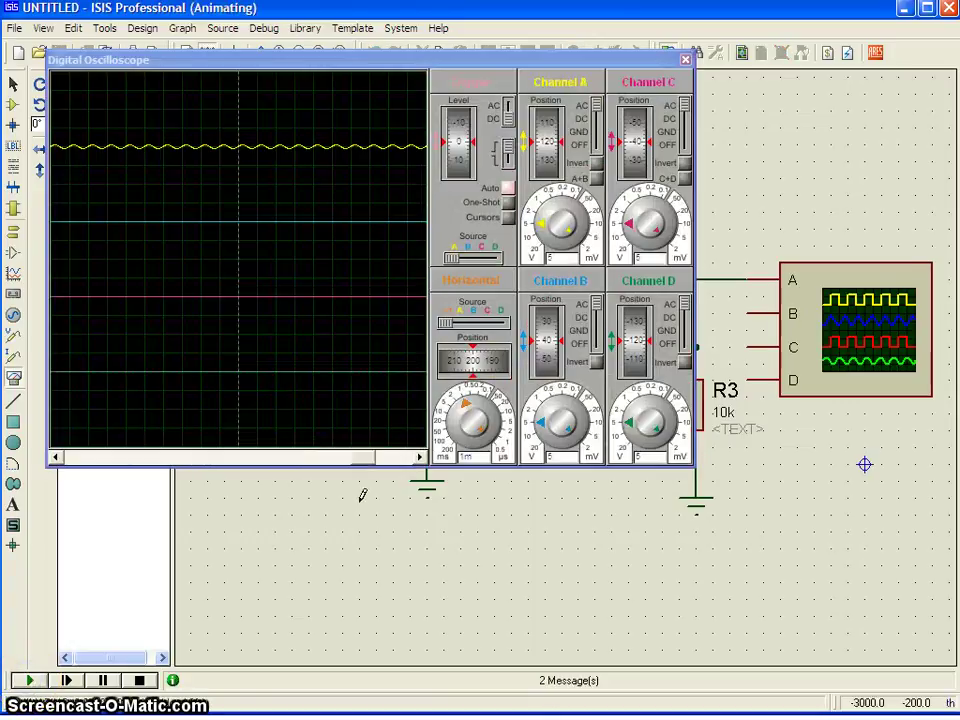
left_click(542, 218)
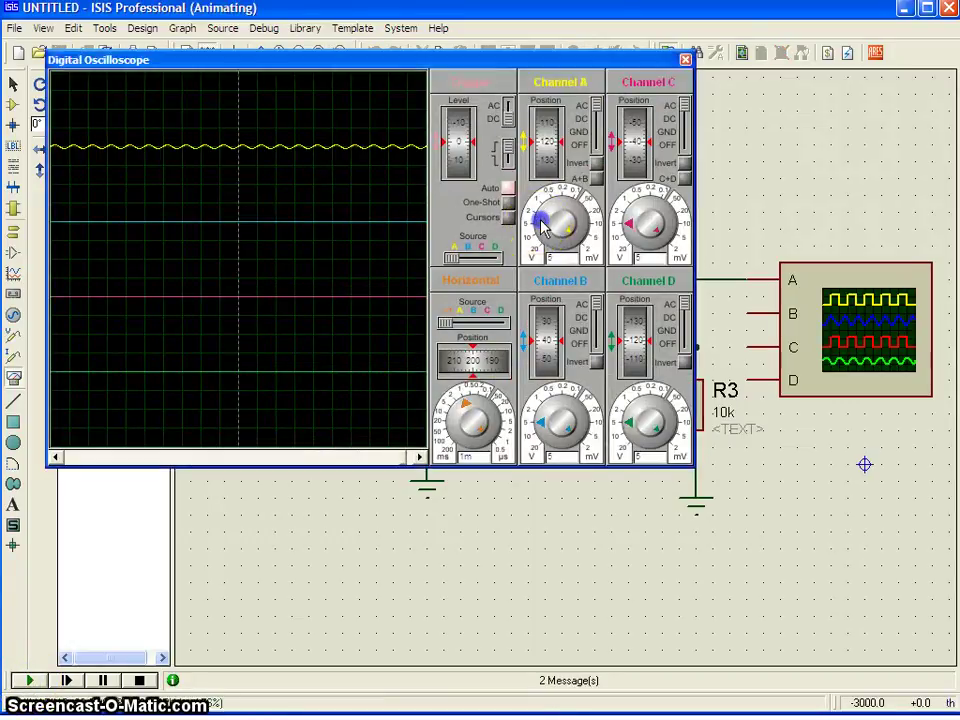